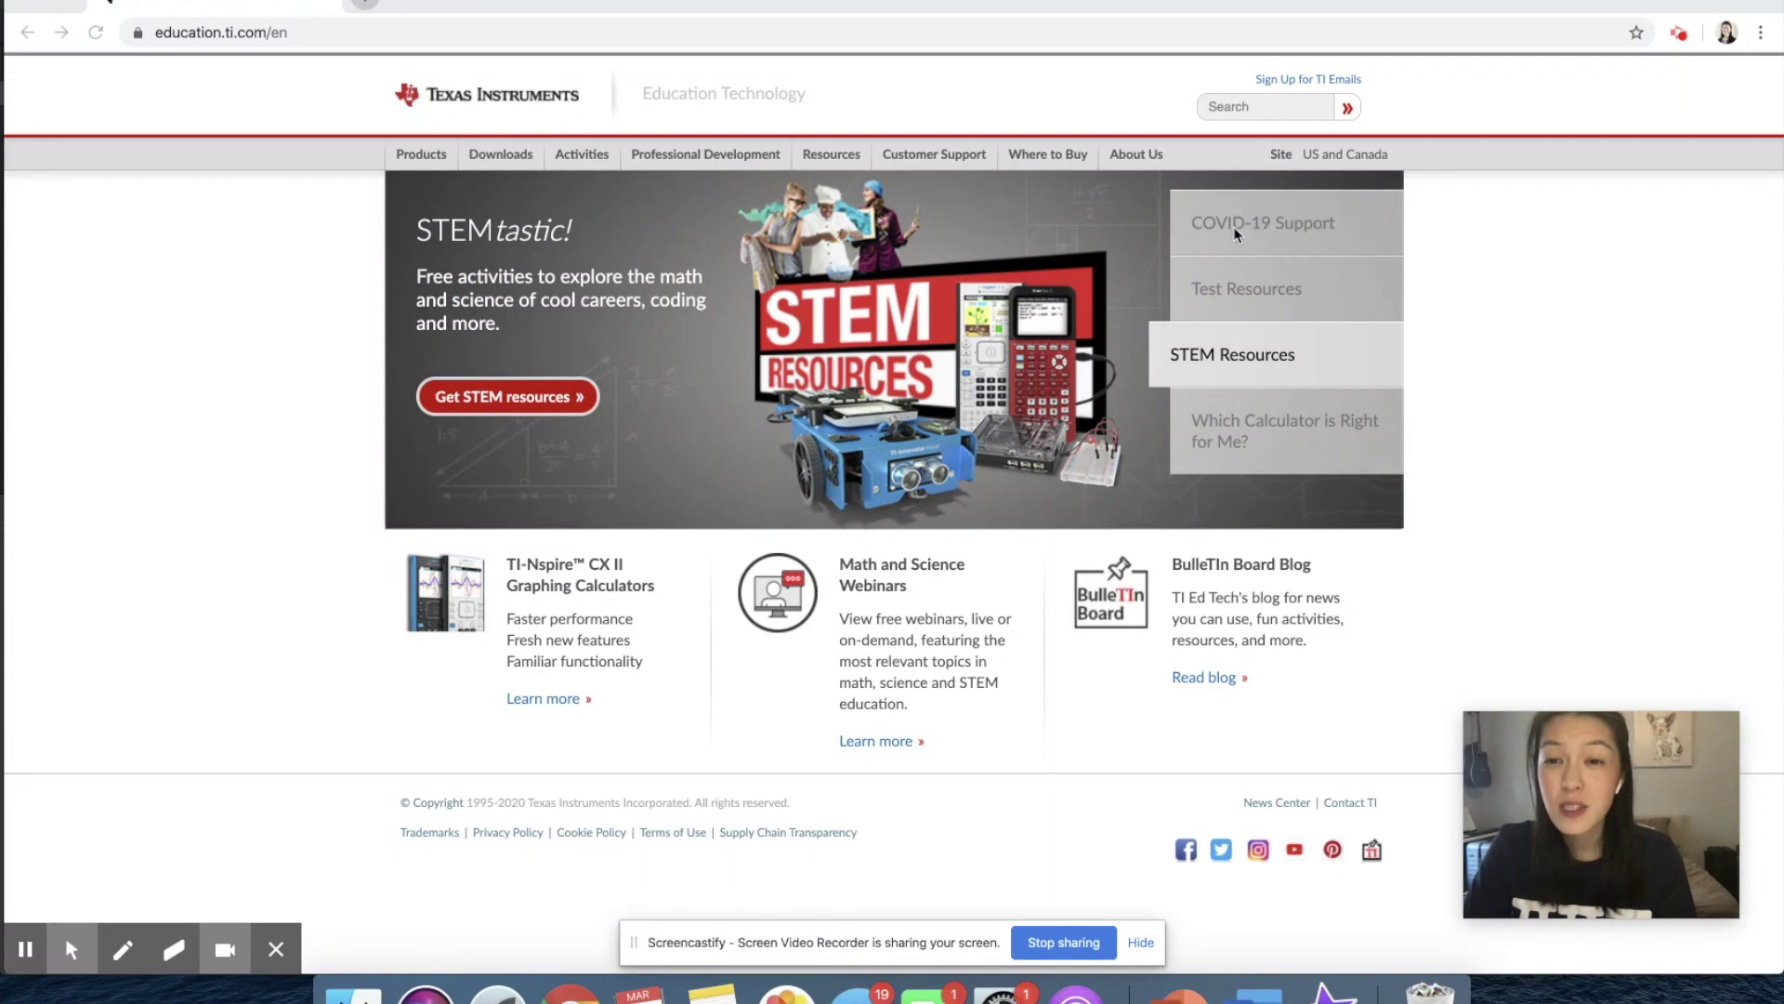
Go to the COVID-19 support page listing free six-month software subscriptions for online learning
click(1236, 225)
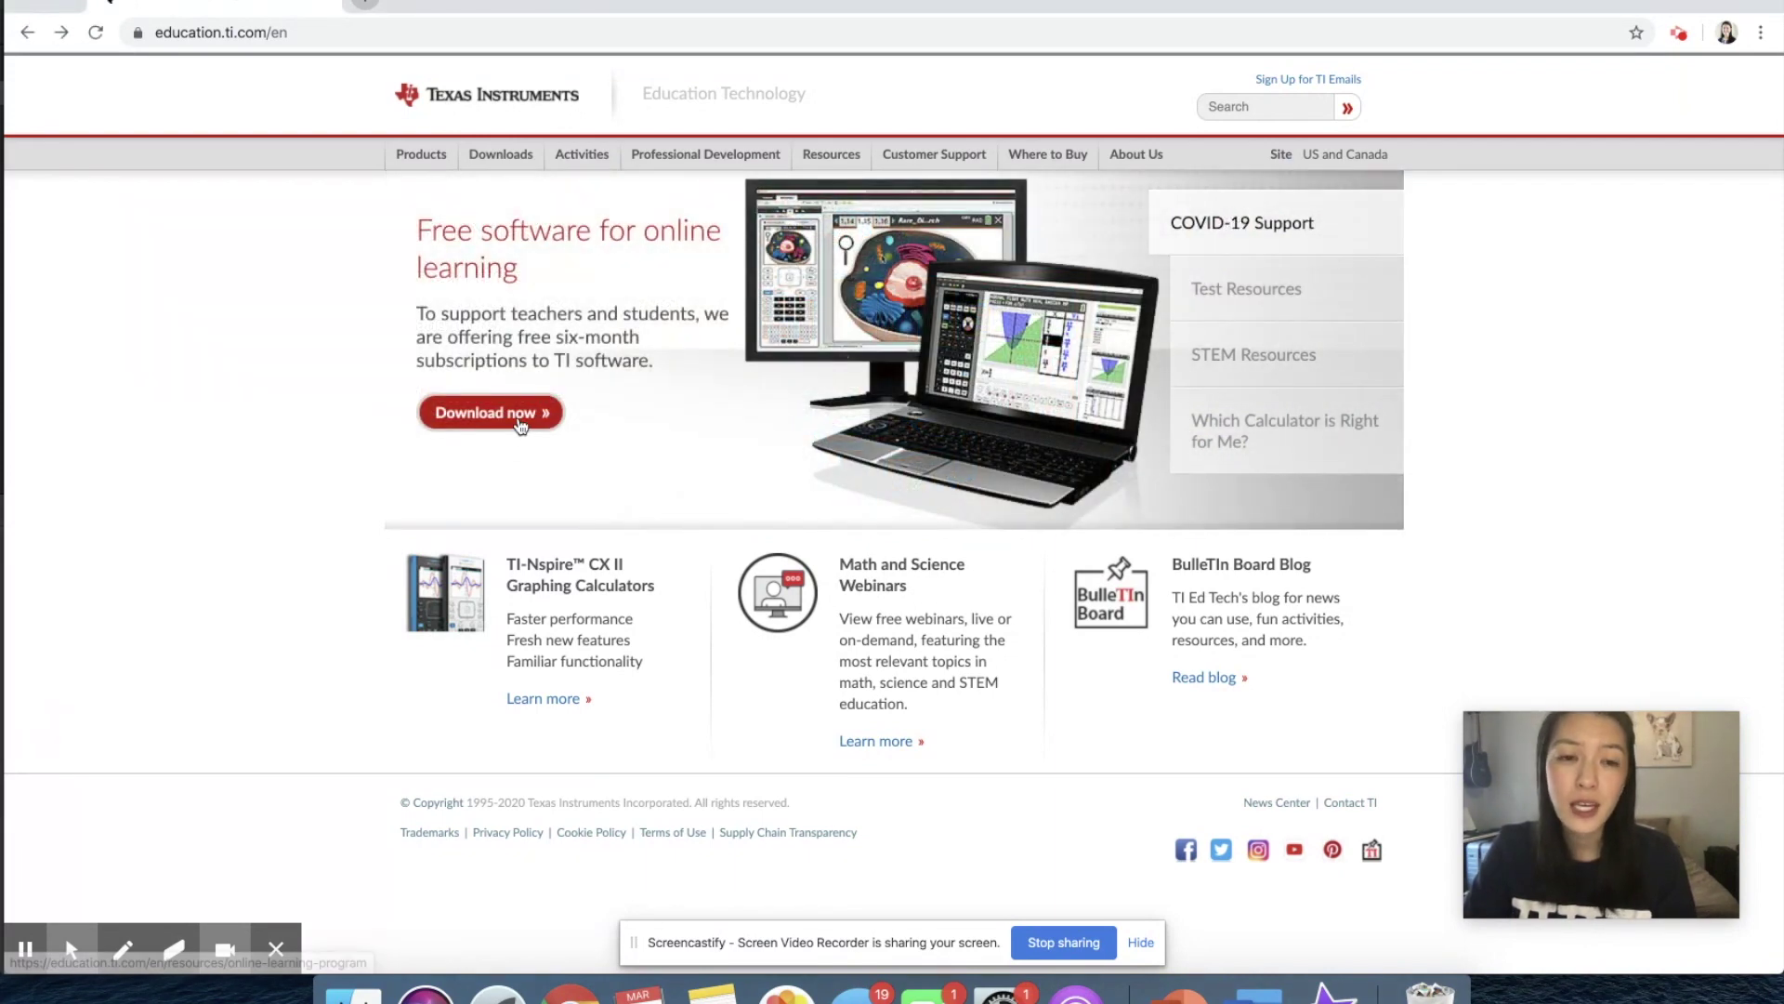
click(519, 424)
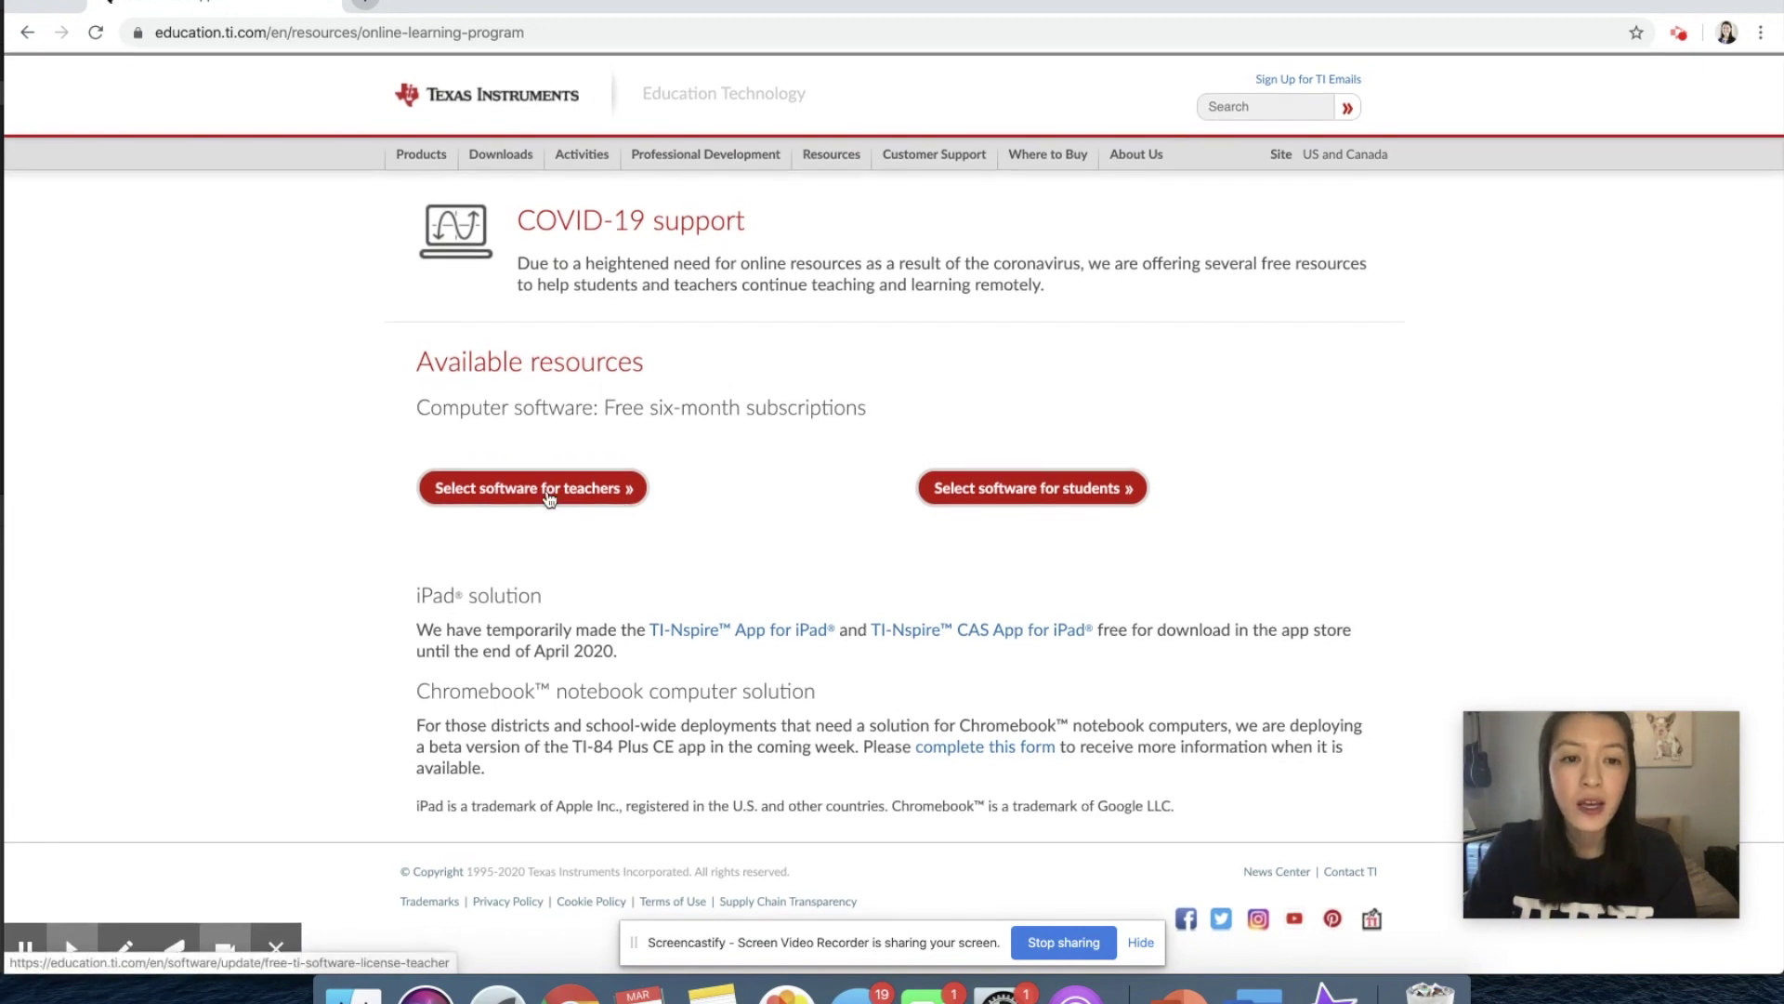
Request the free TI-SmartView for MathPrint teacher subscription using the saved e-mail address
click(549, 499)
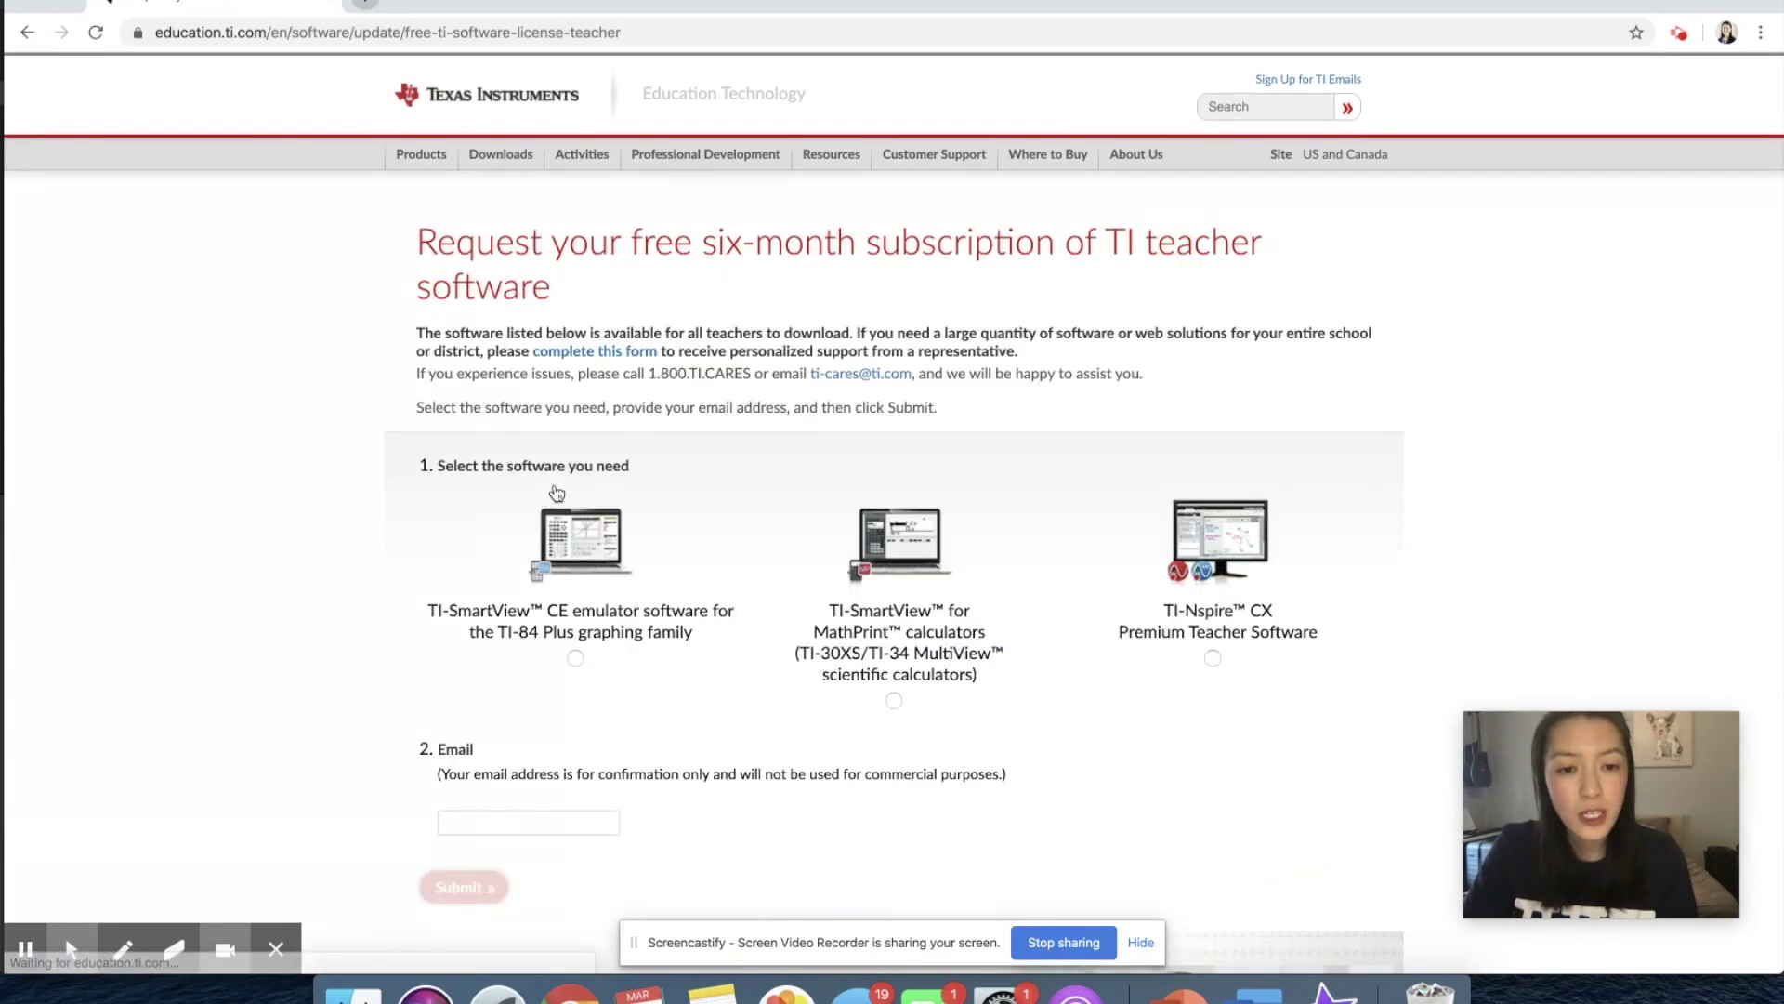
scroll(835, 564, down, 2)
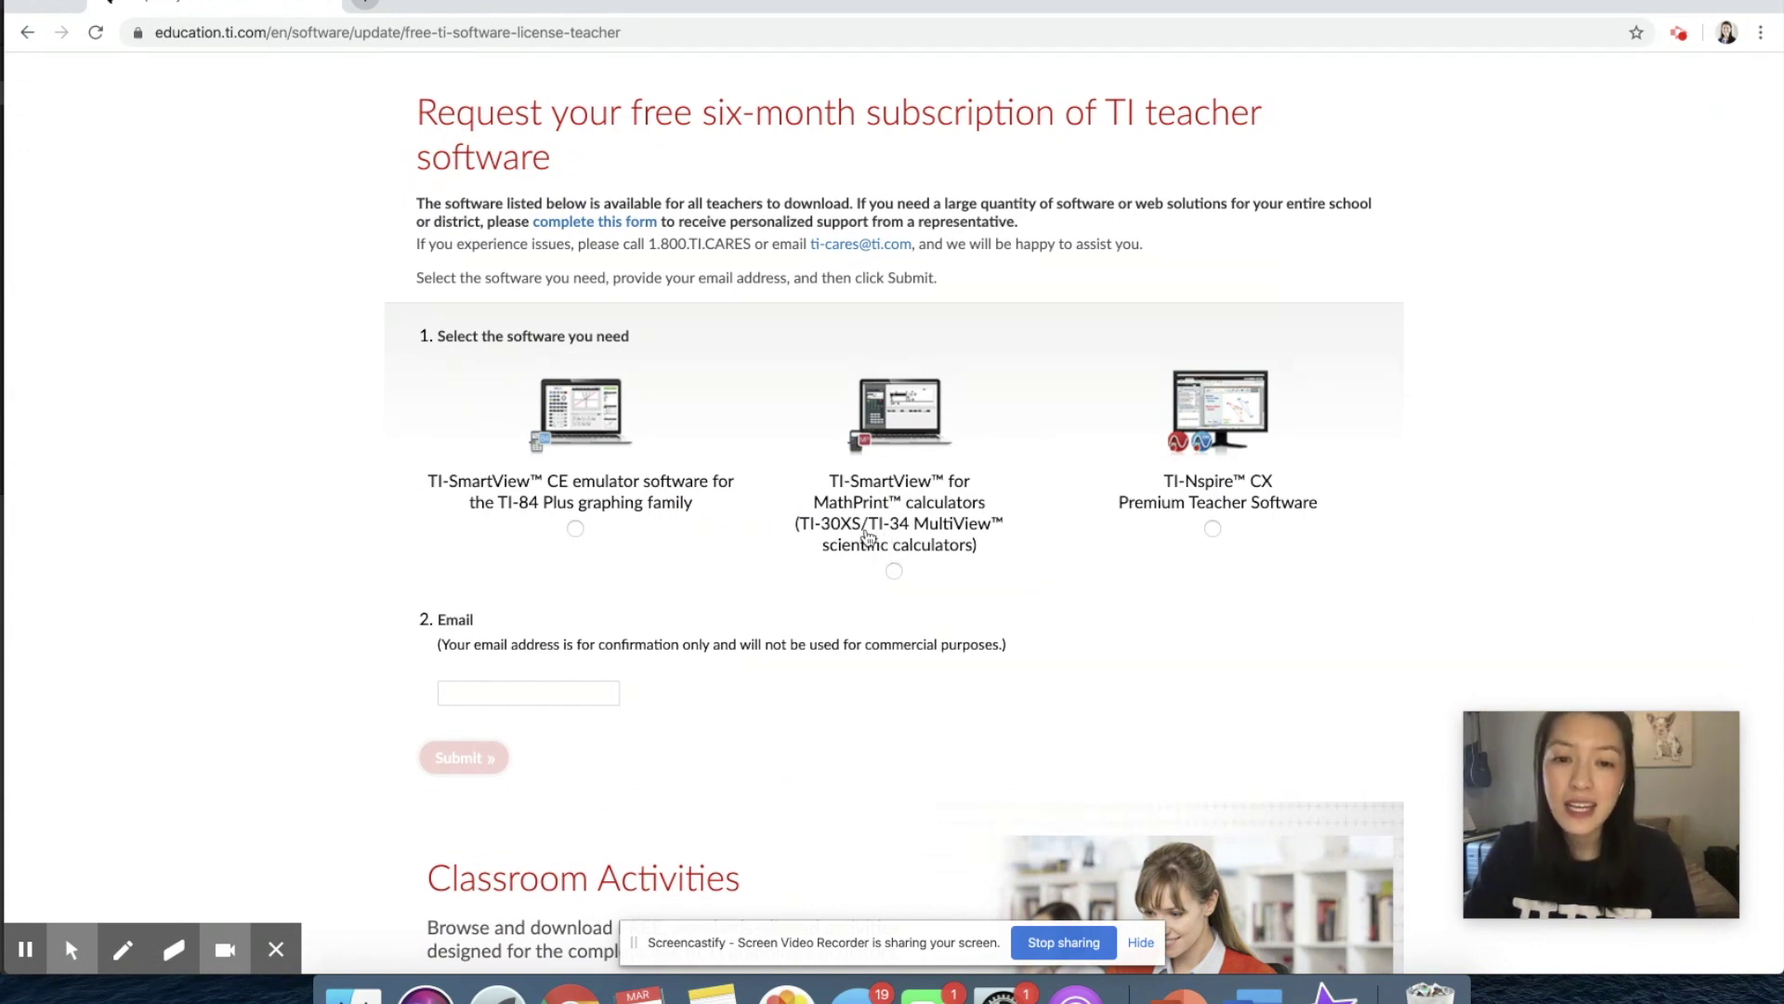
click(894, 571)
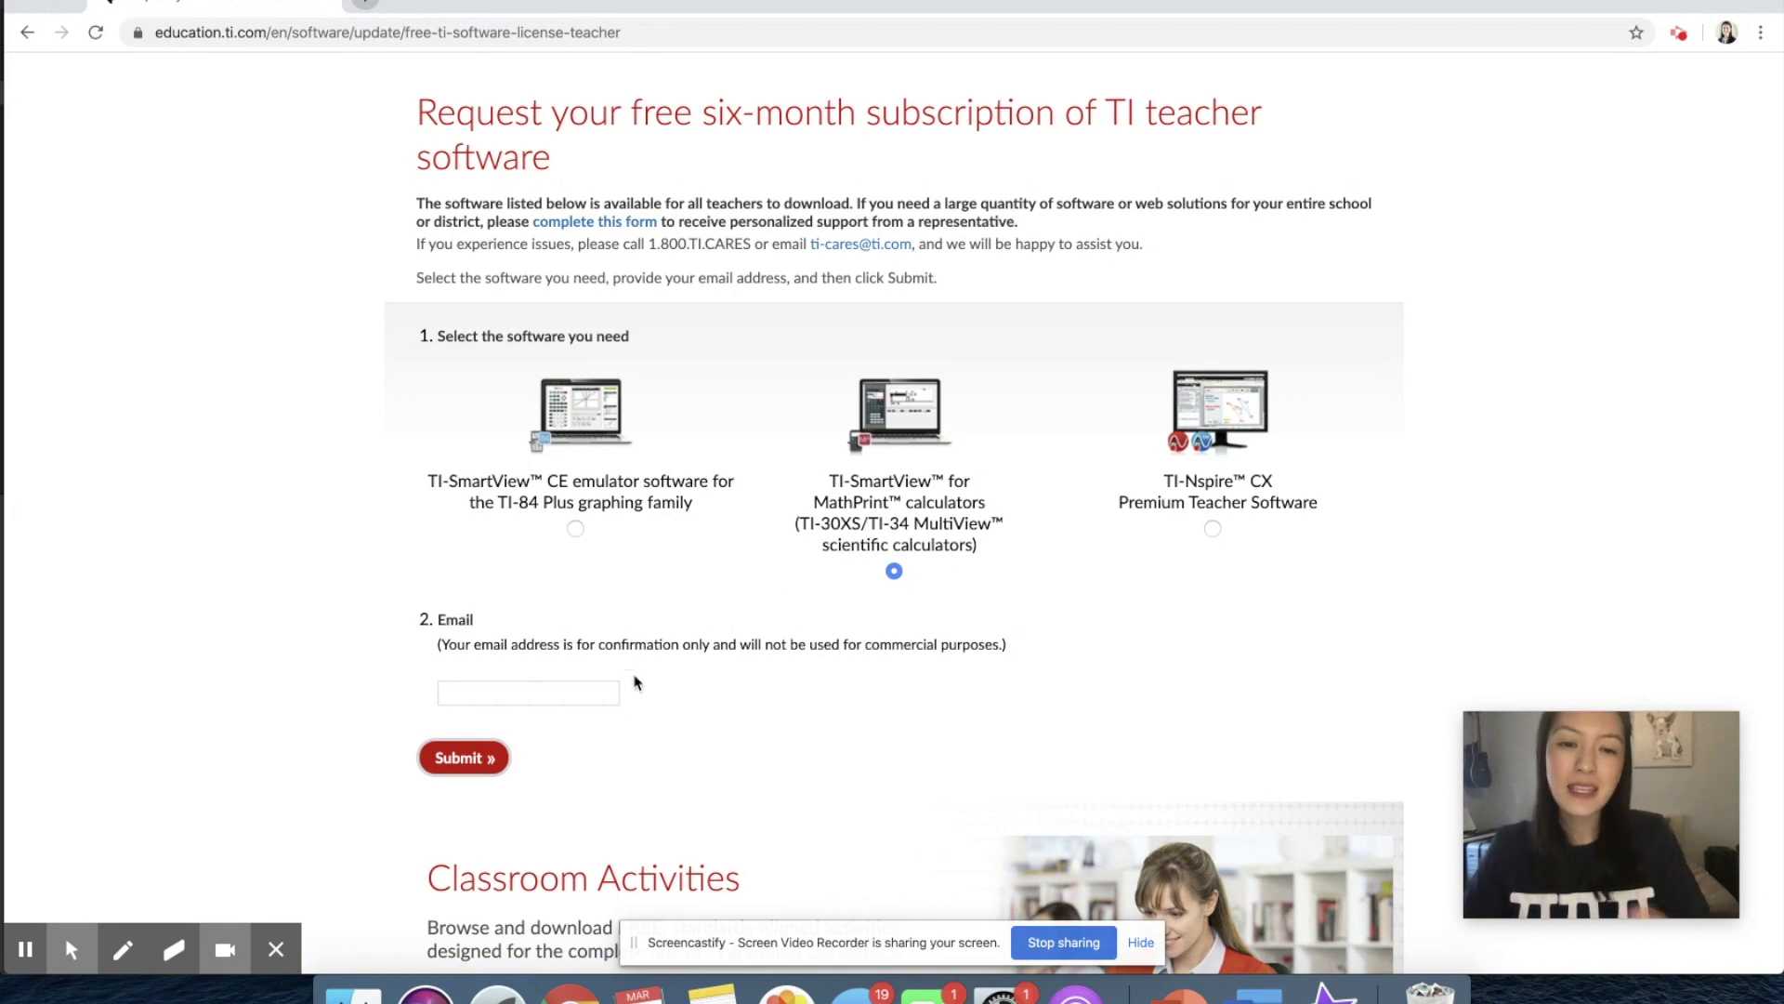
click(564, 692)
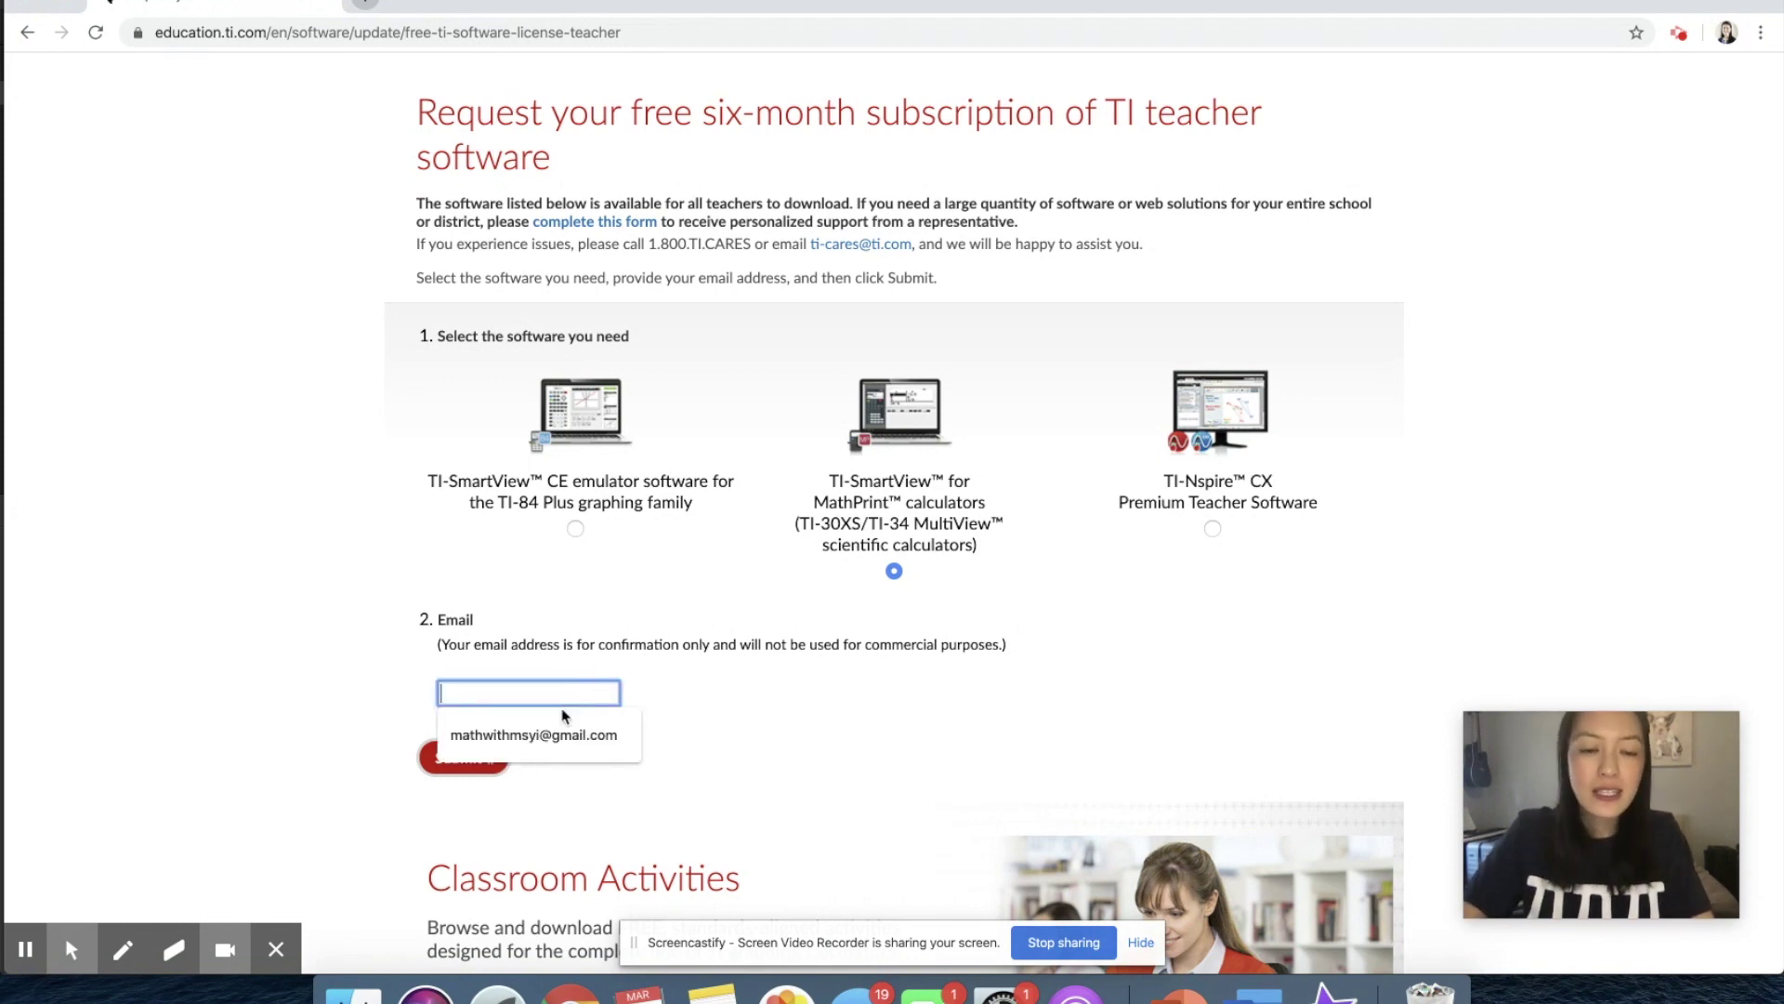
click(557, 735)
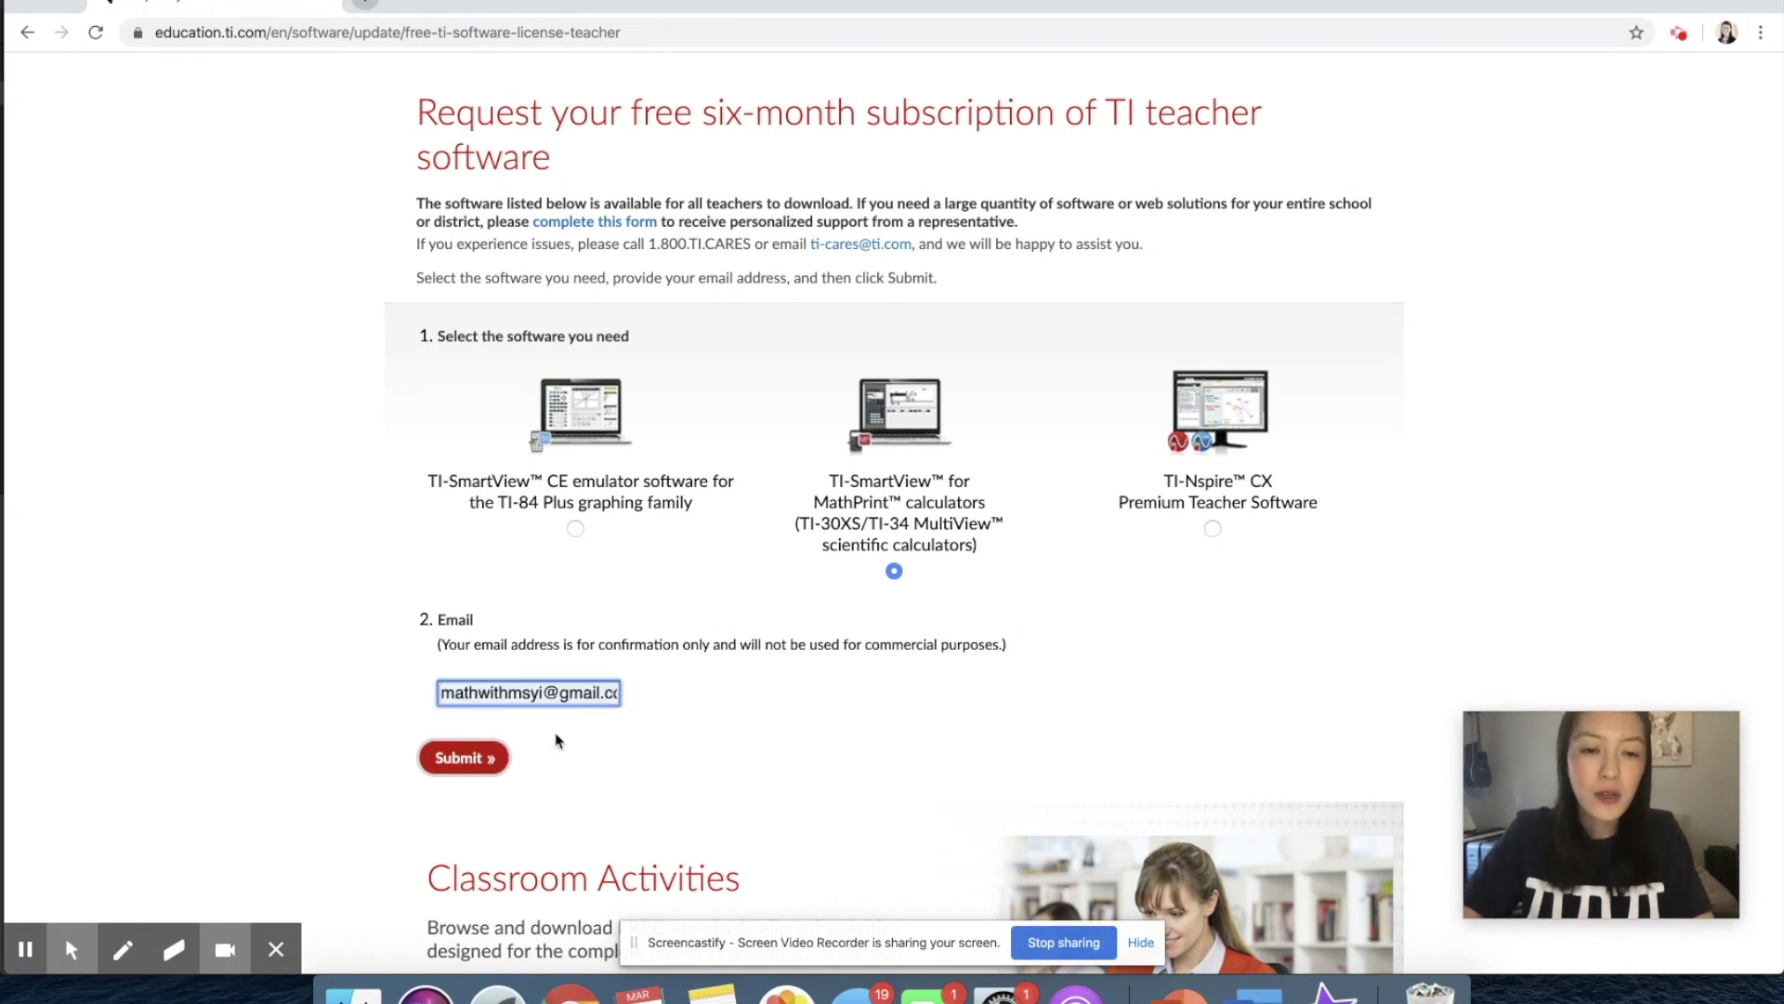
click(475, 764)
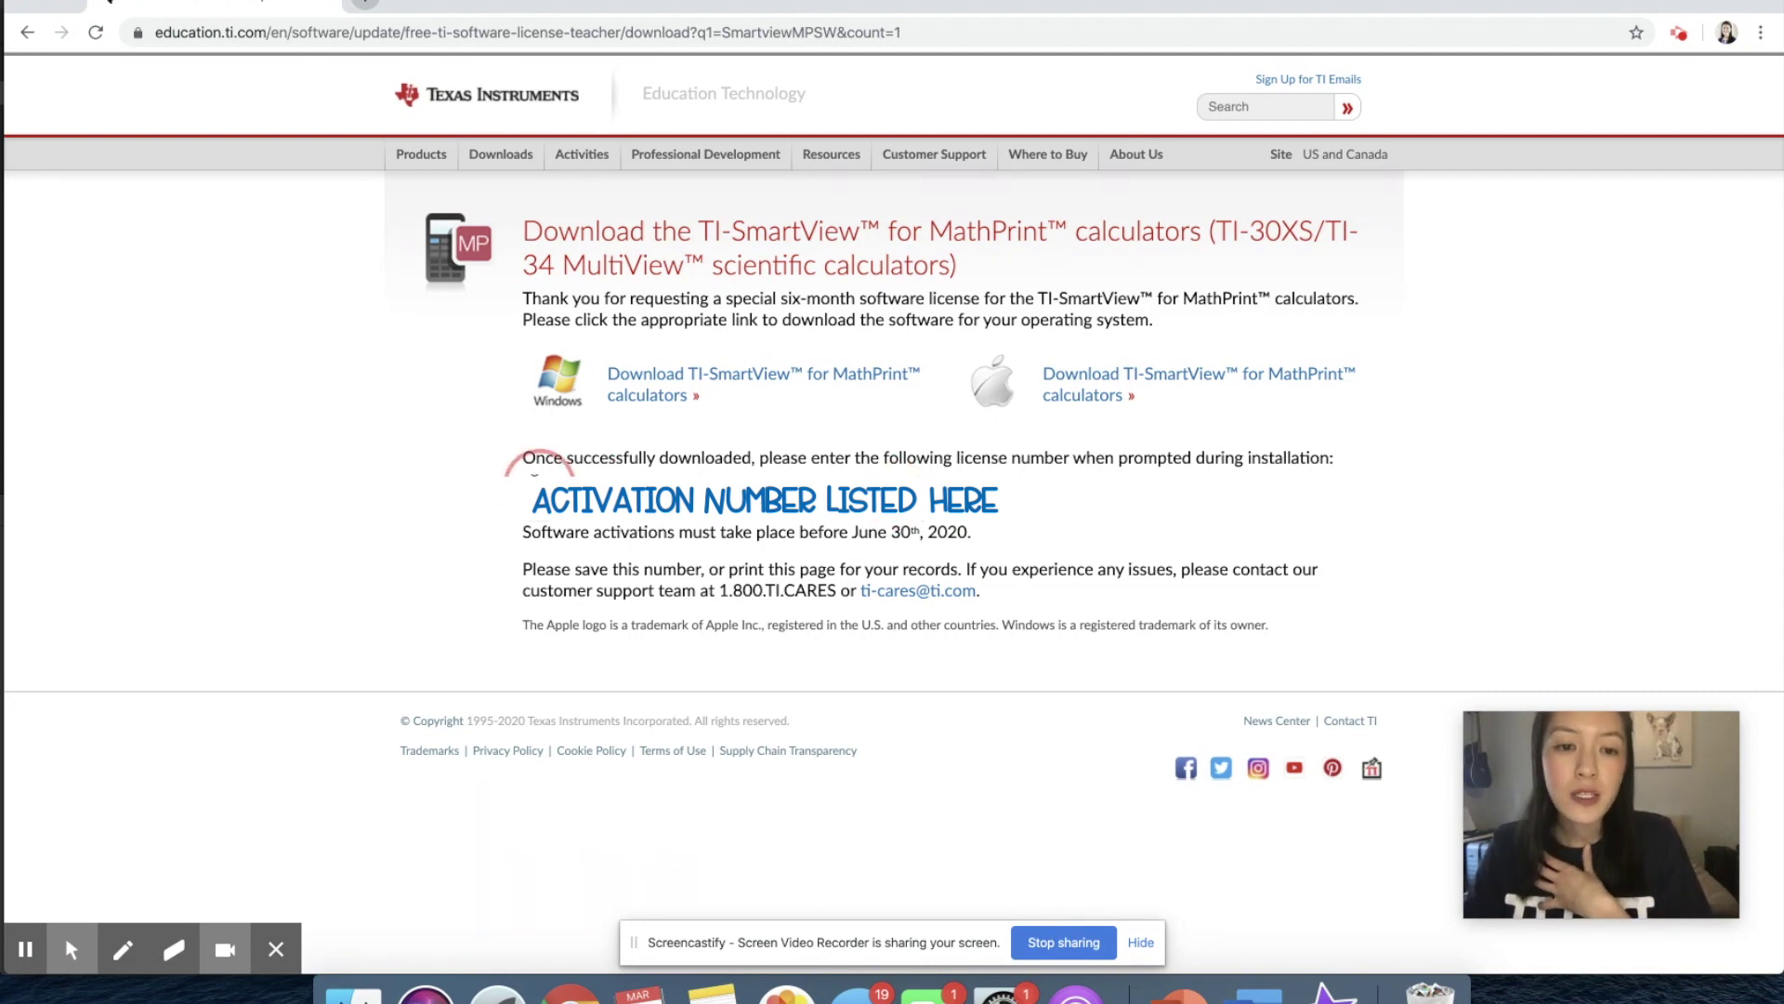
Point out the license activation number on the TI-SmartView download page
click(519, 484)
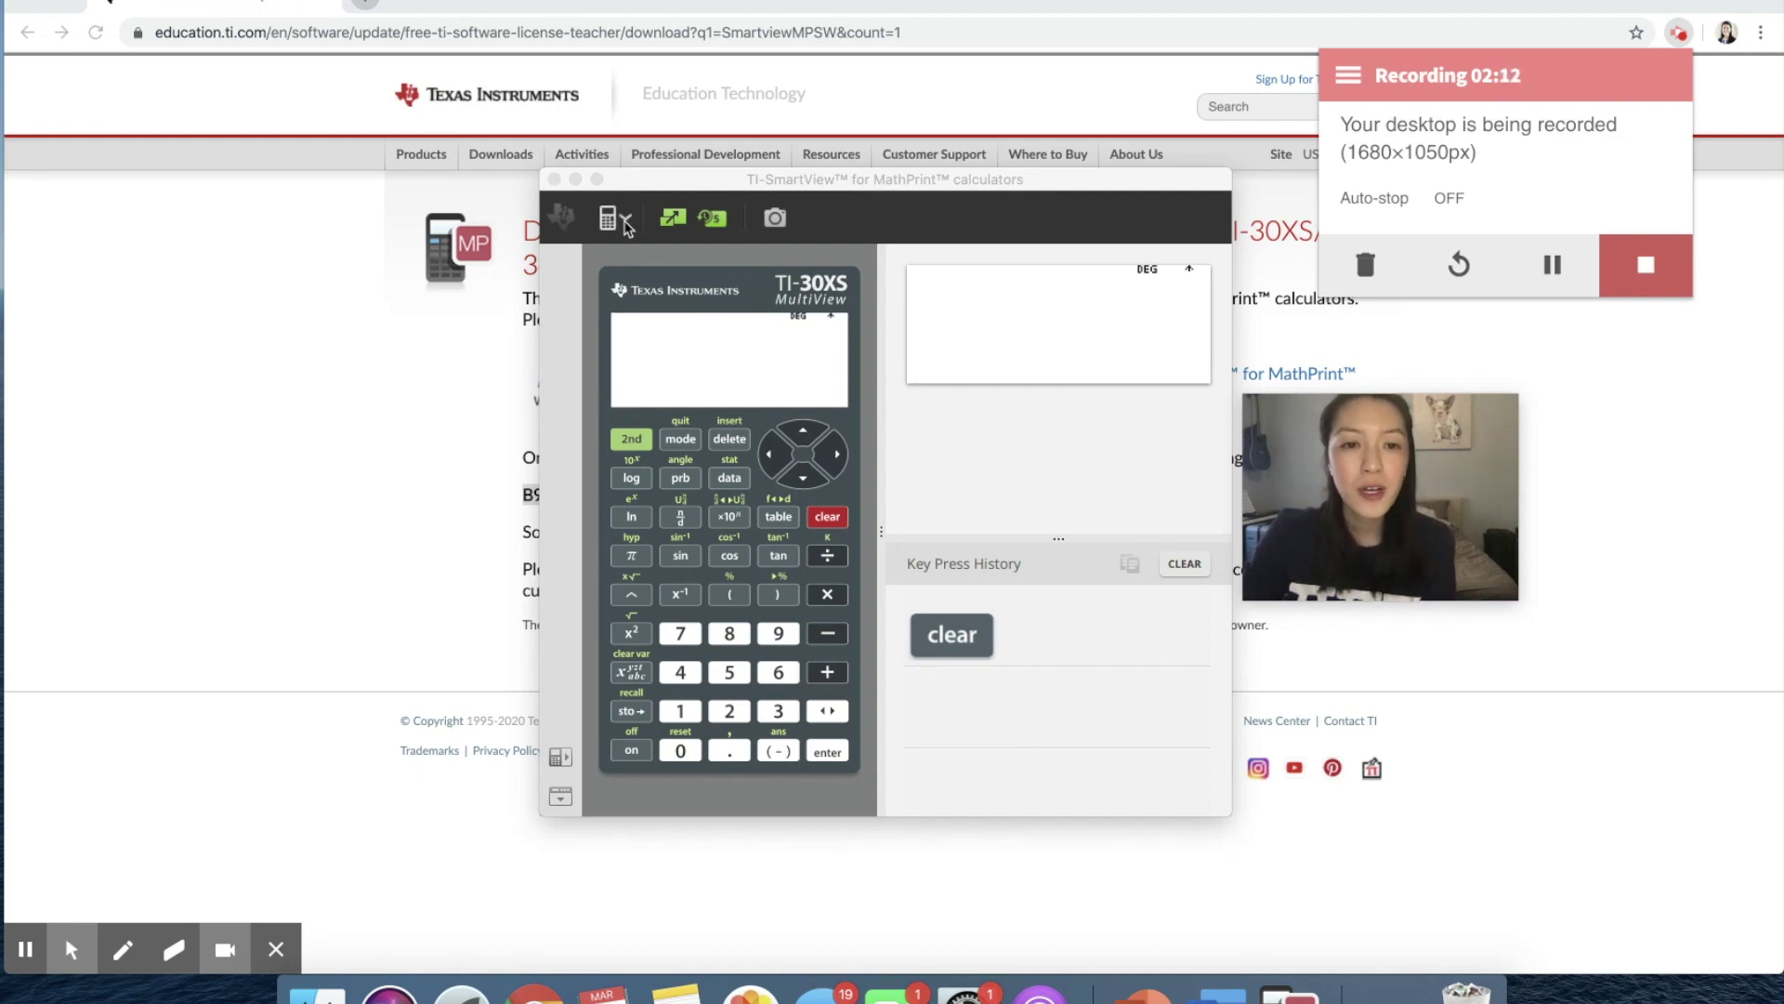
click(625, 226)
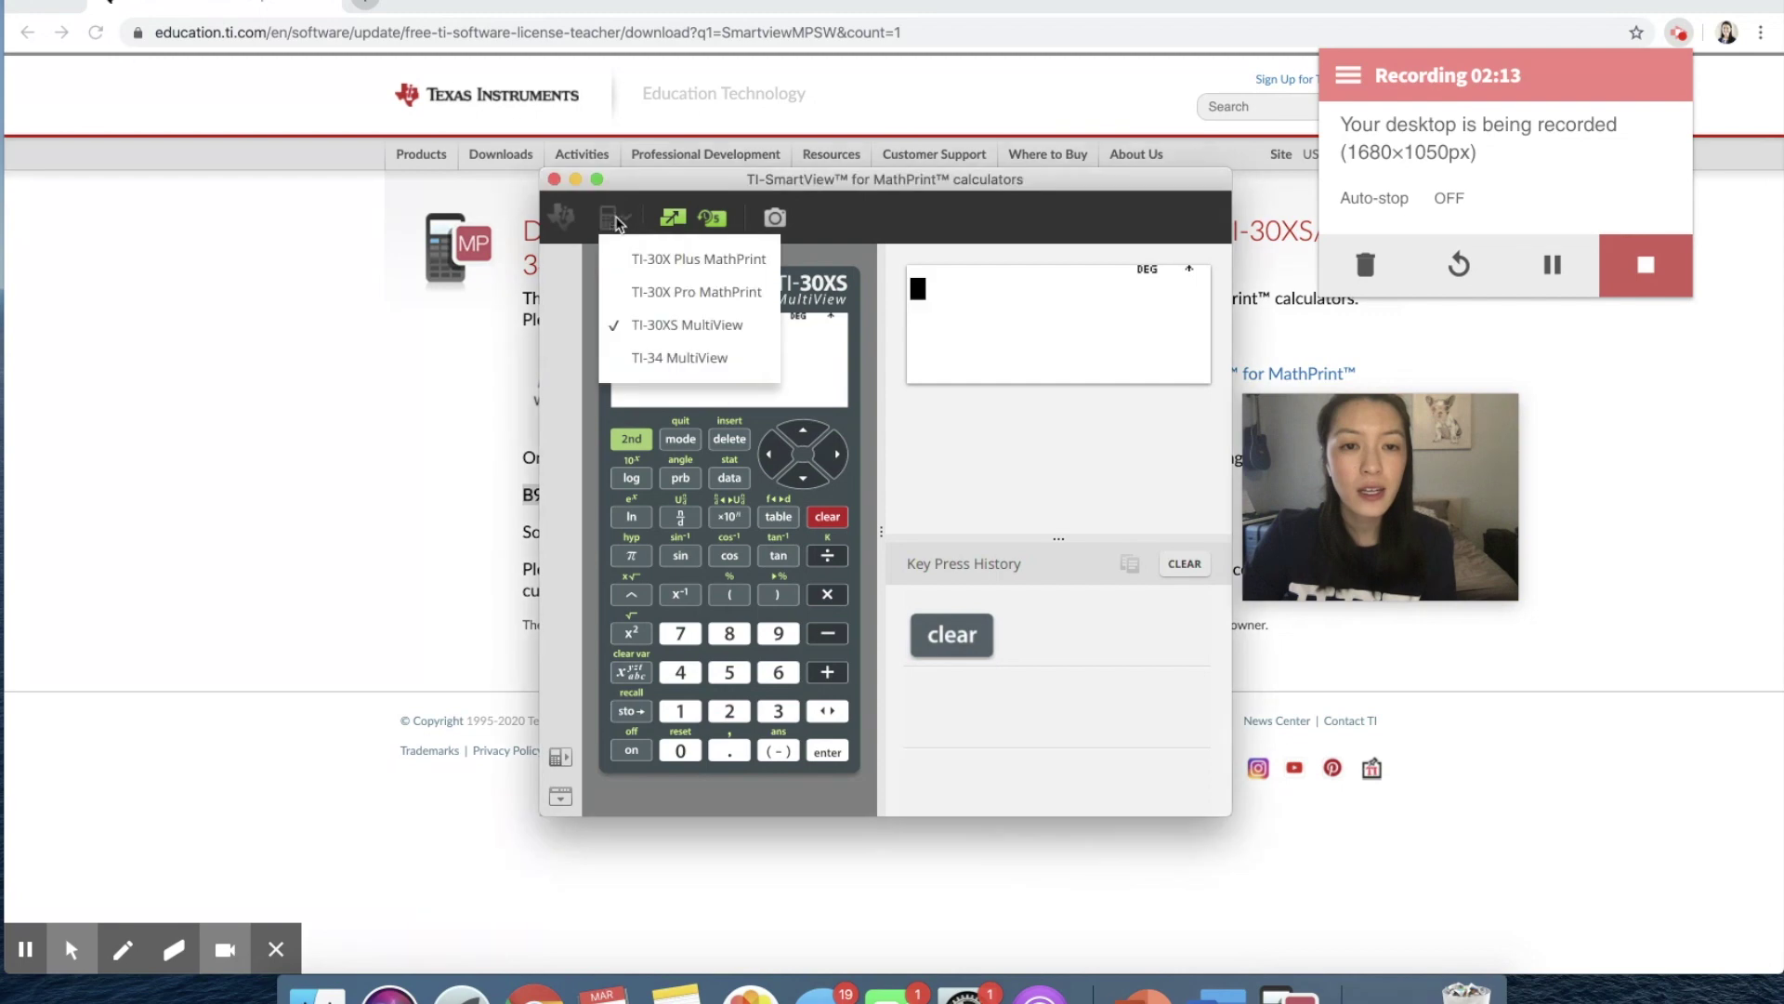
click(666, 260)
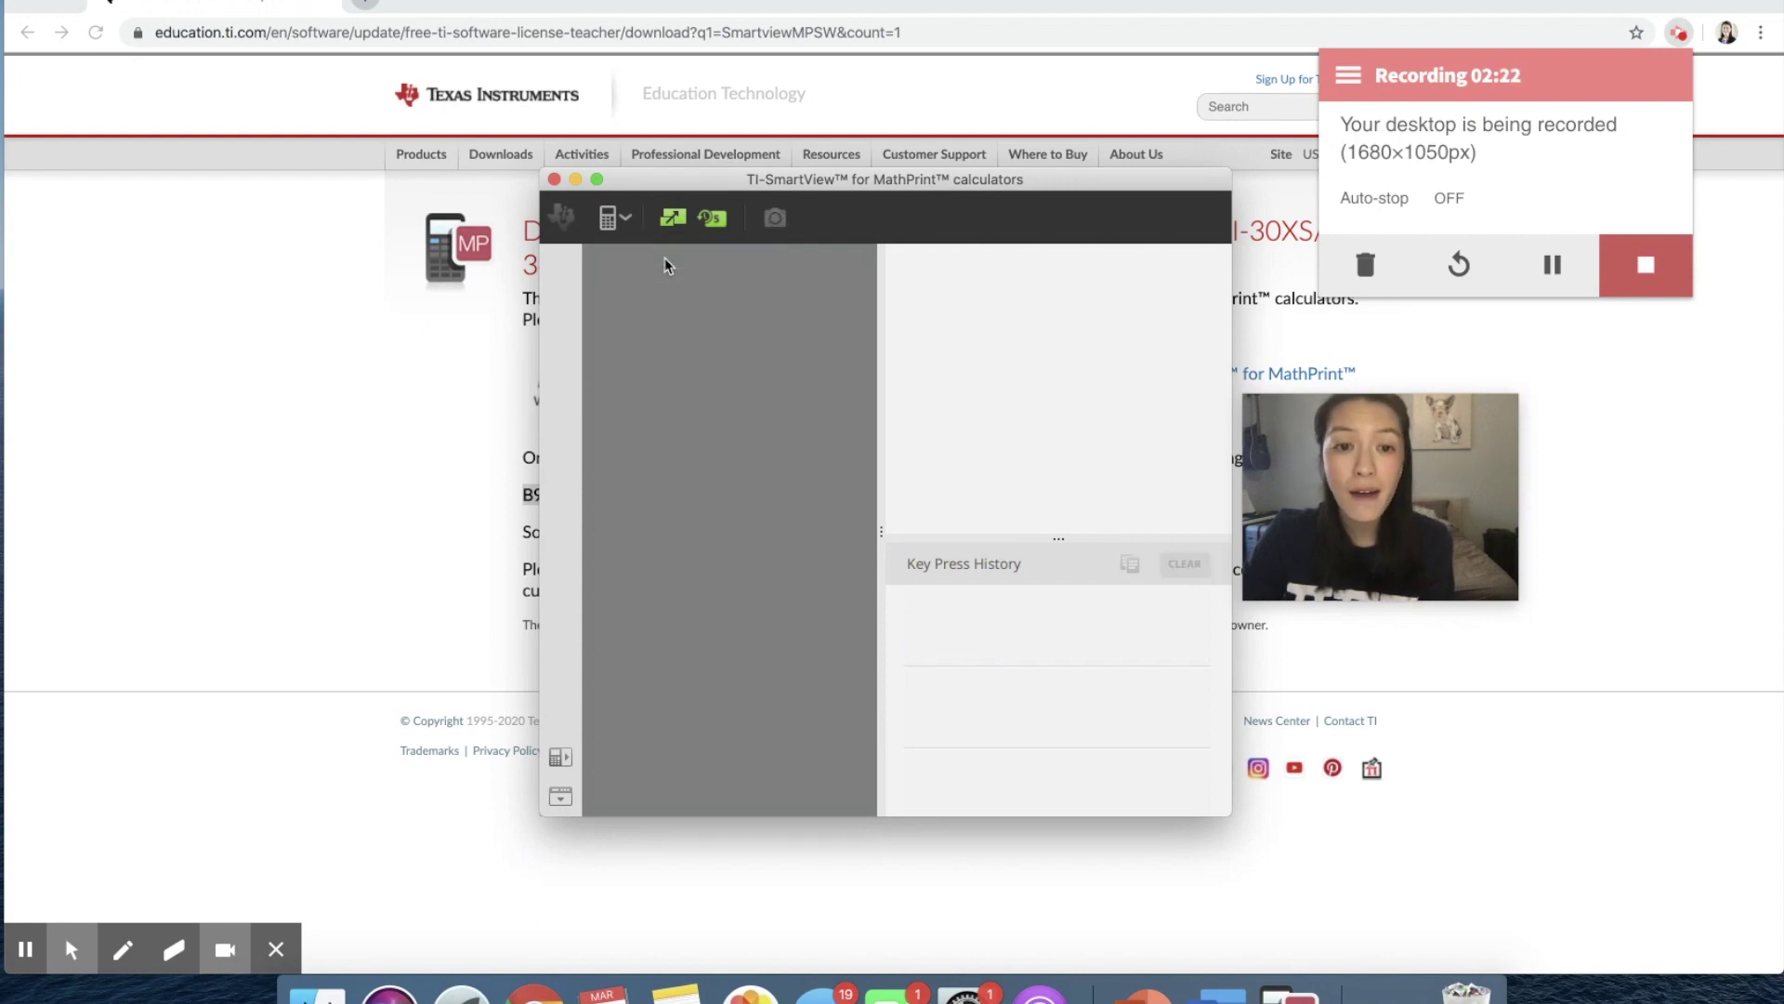
click(615, 218)
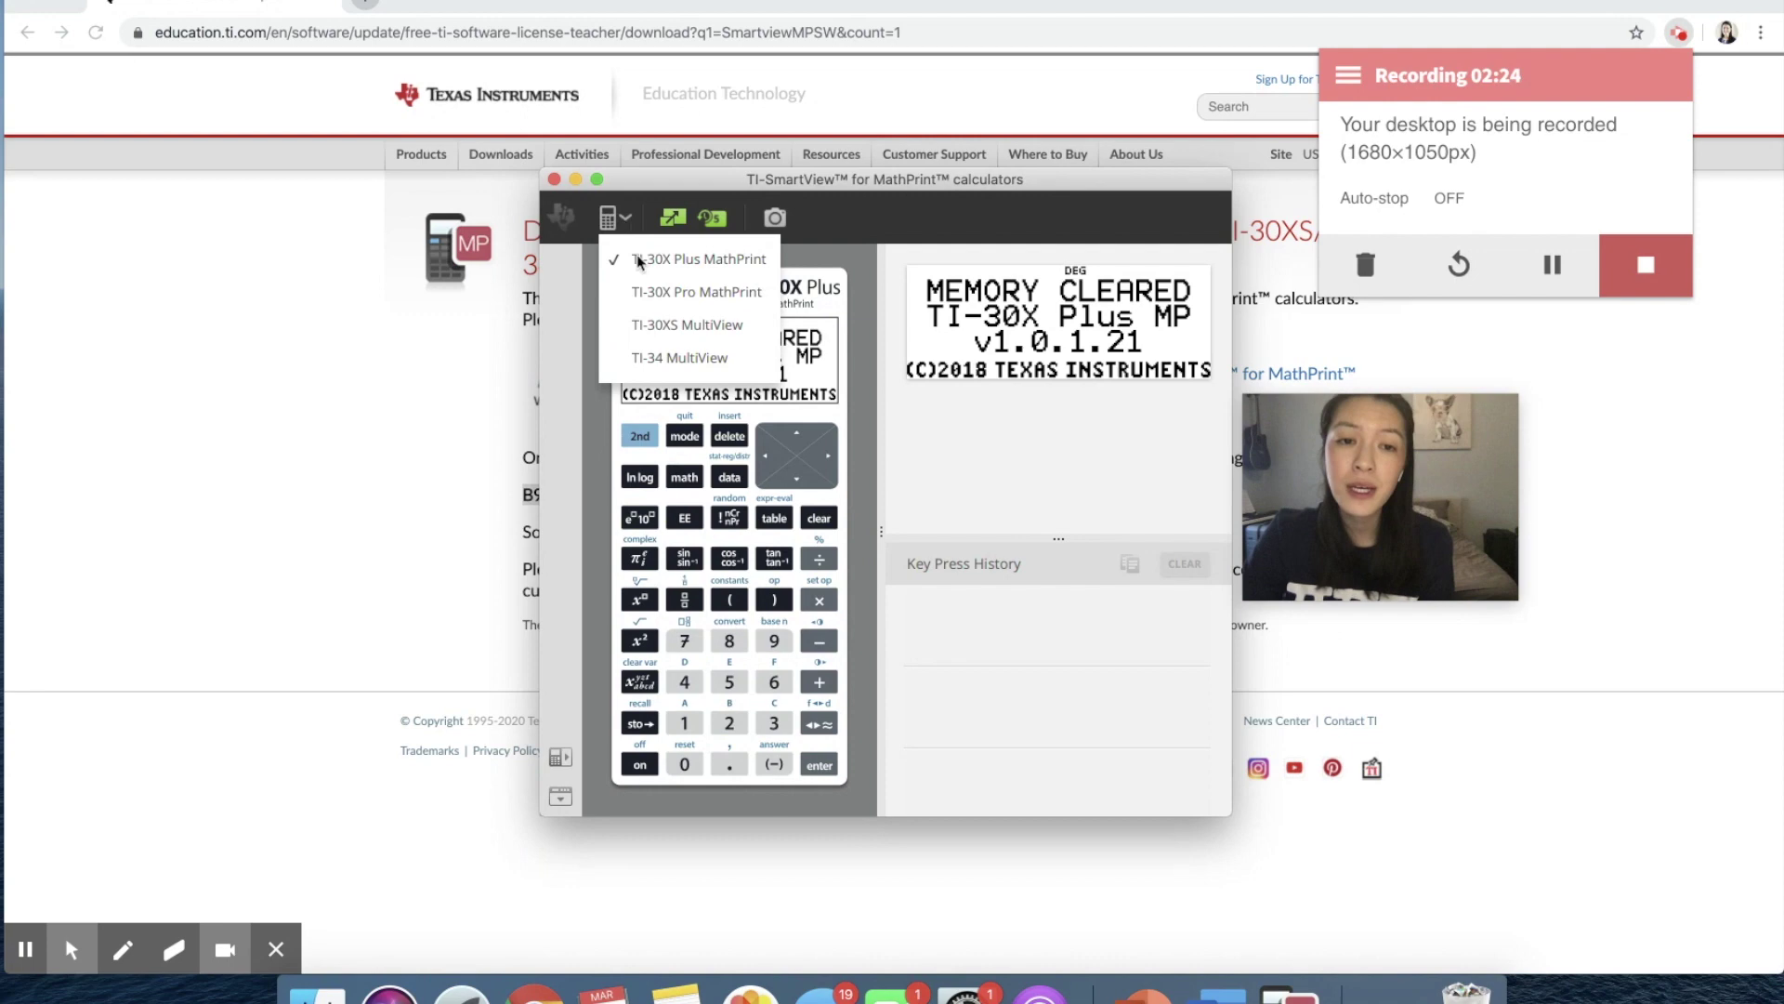
click(675, 311)
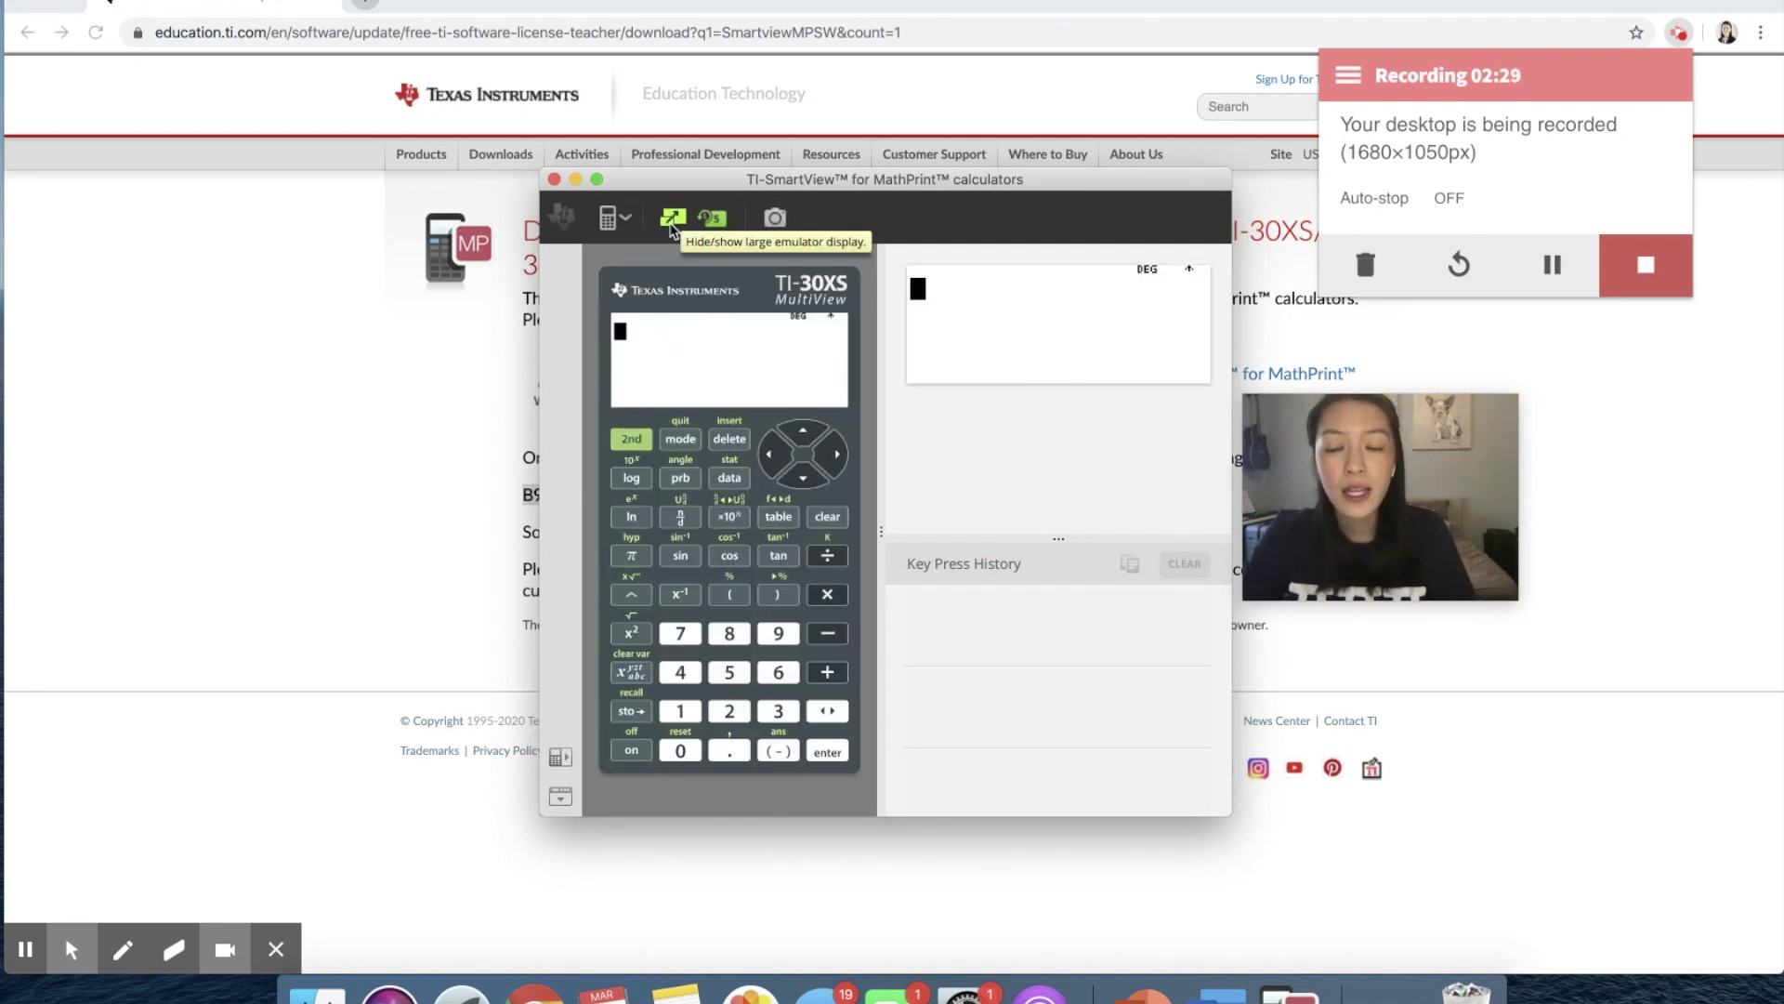
click(671, 227)
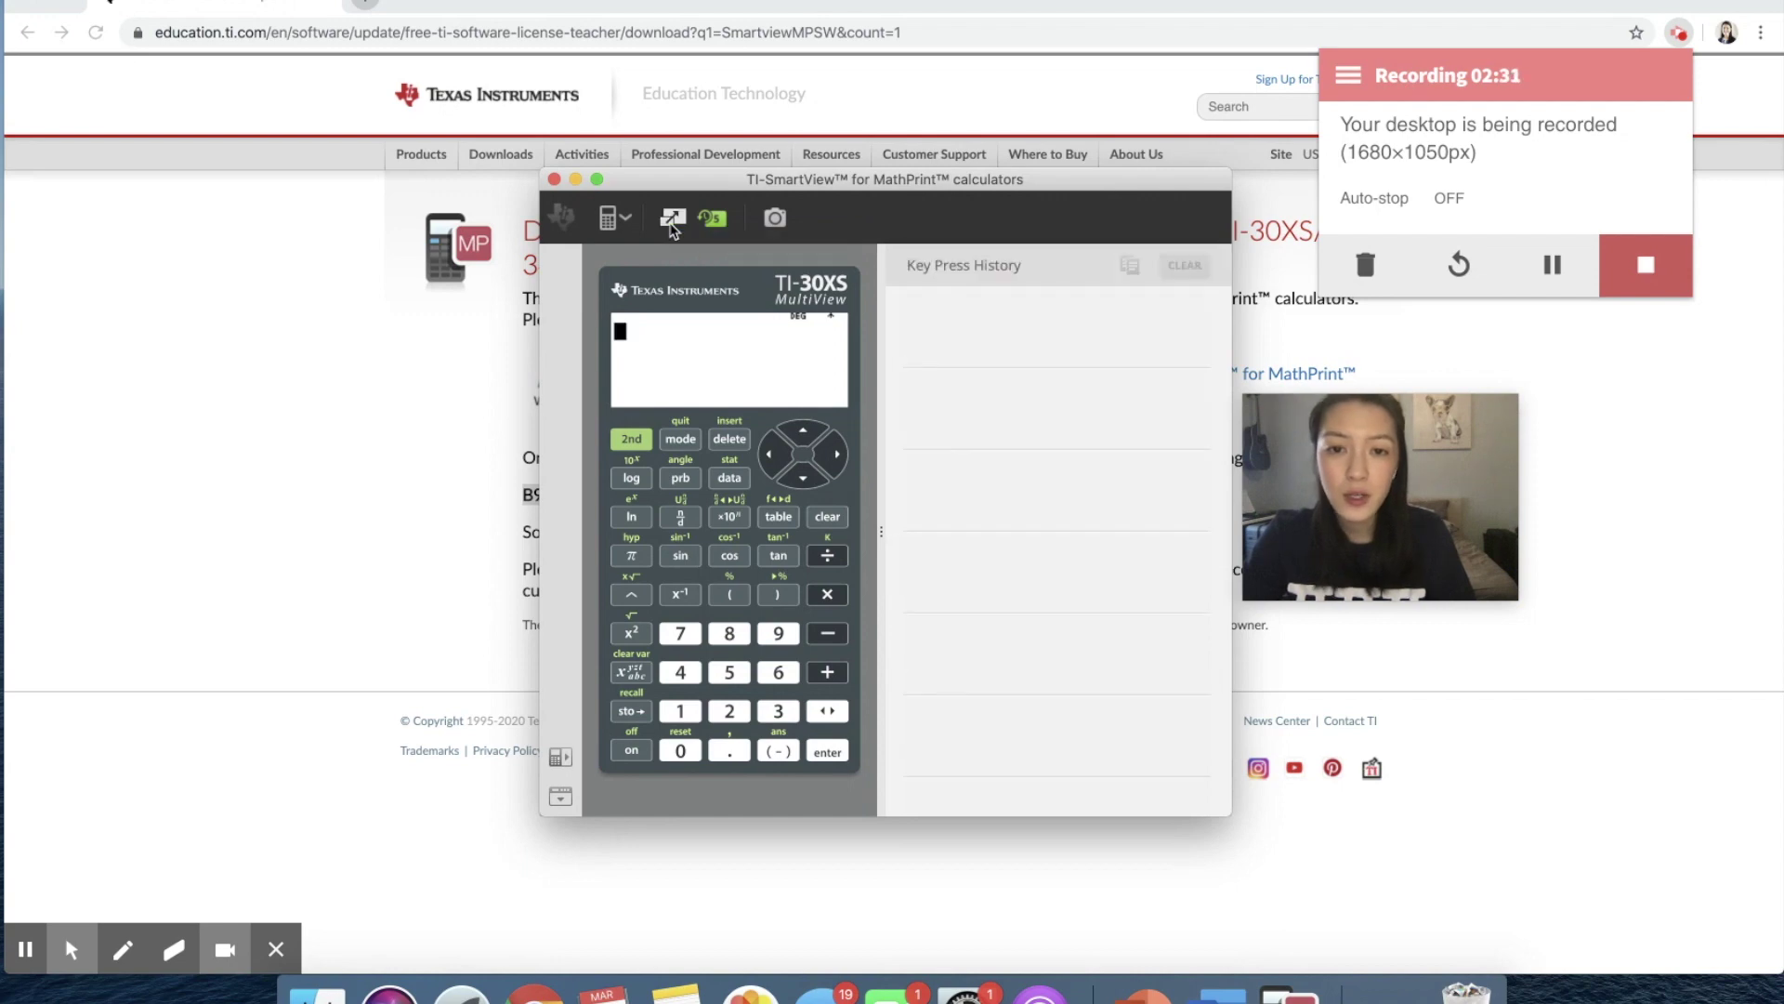
click(671, 227)
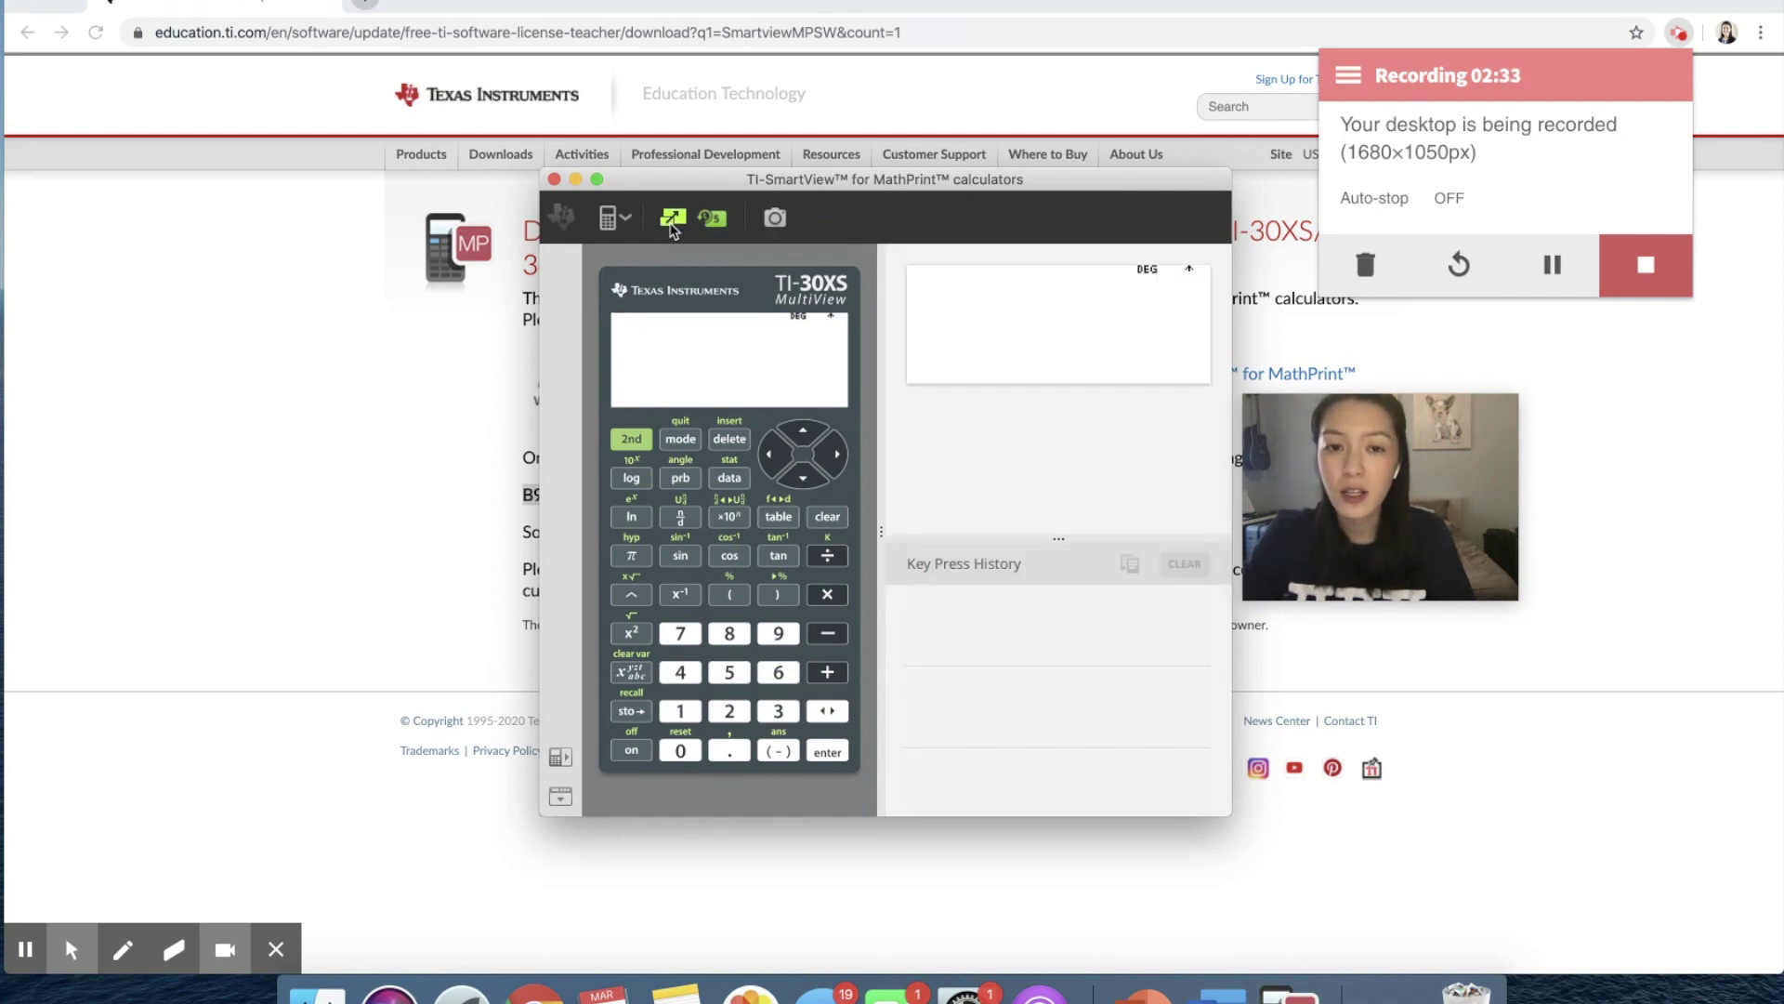
click(714, 223)
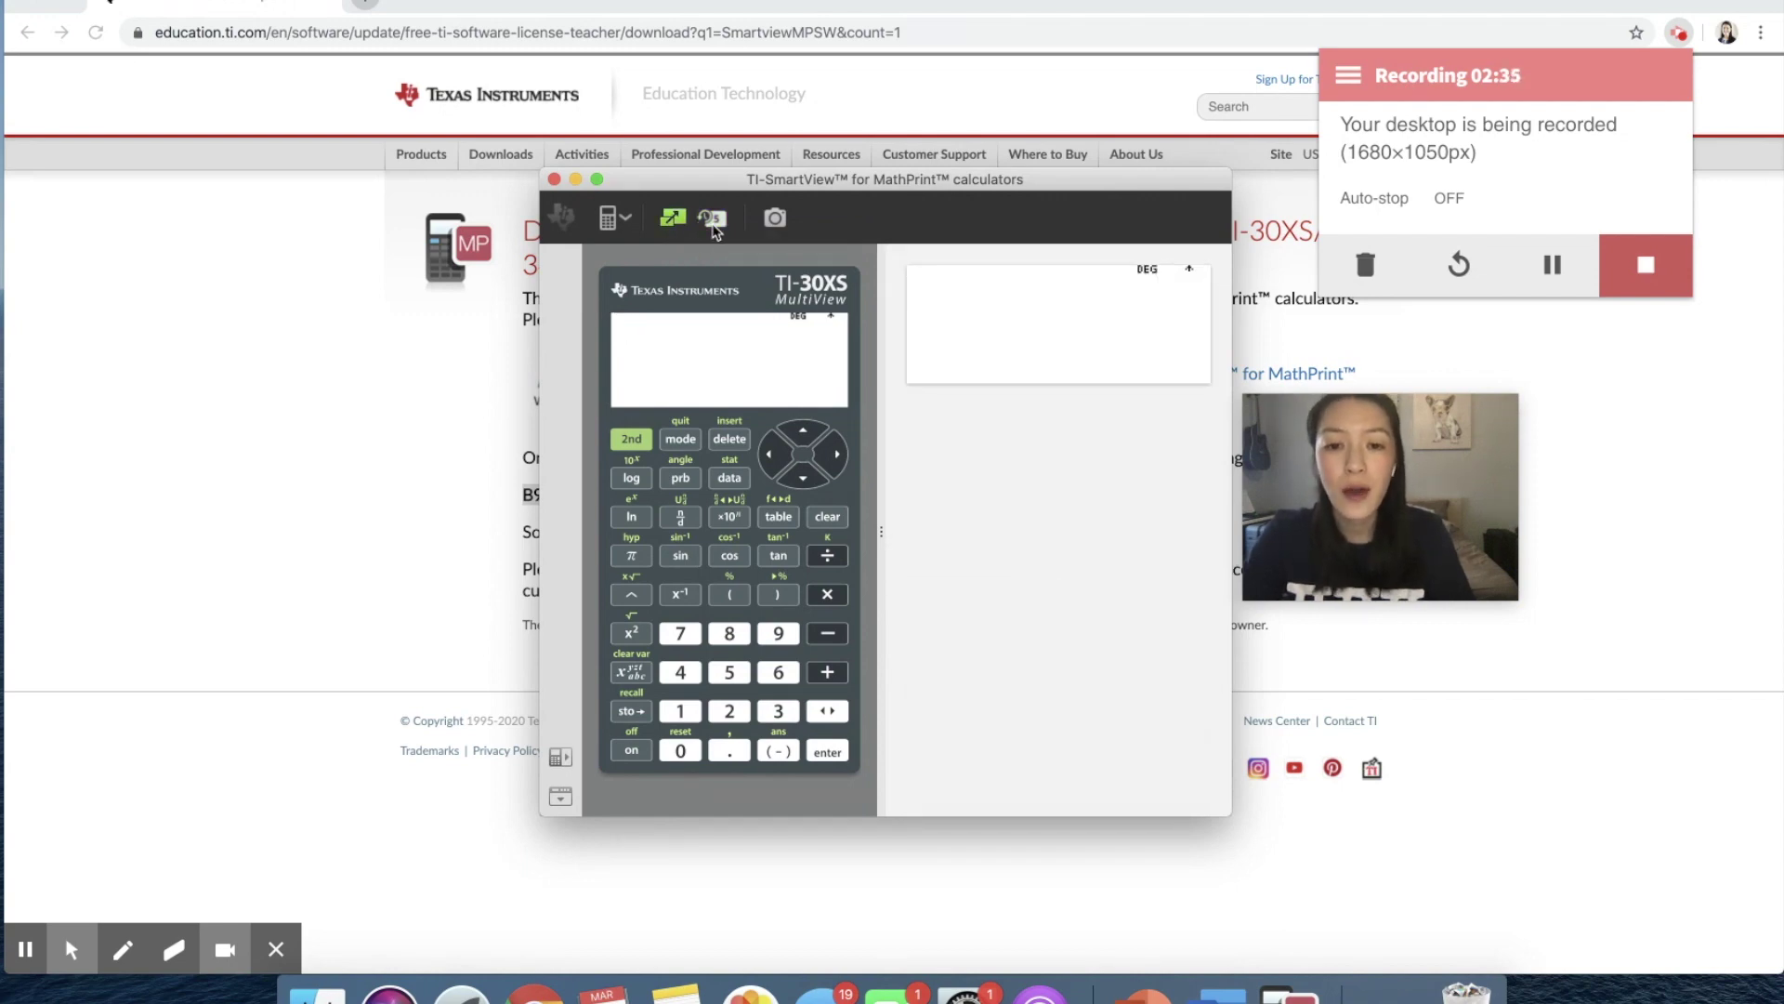
click(713, 223)
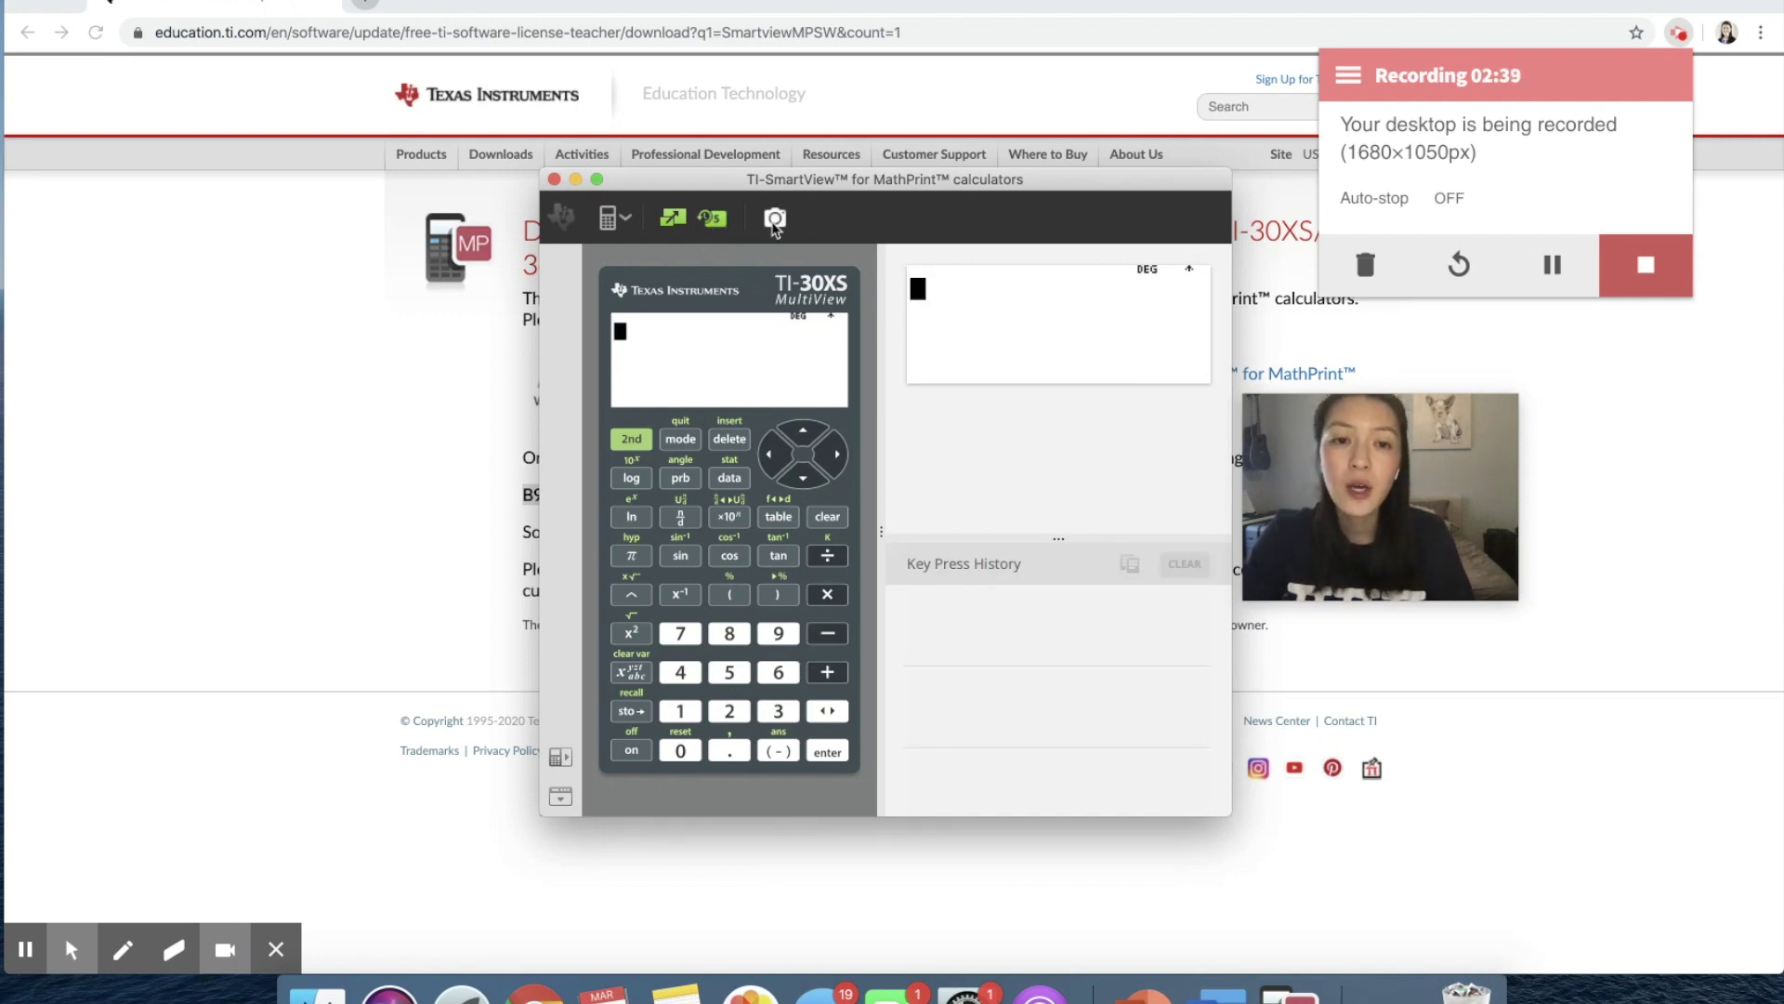
Calculate 5+6 on the TI-30XS keypad to get 11
click(730, 672)
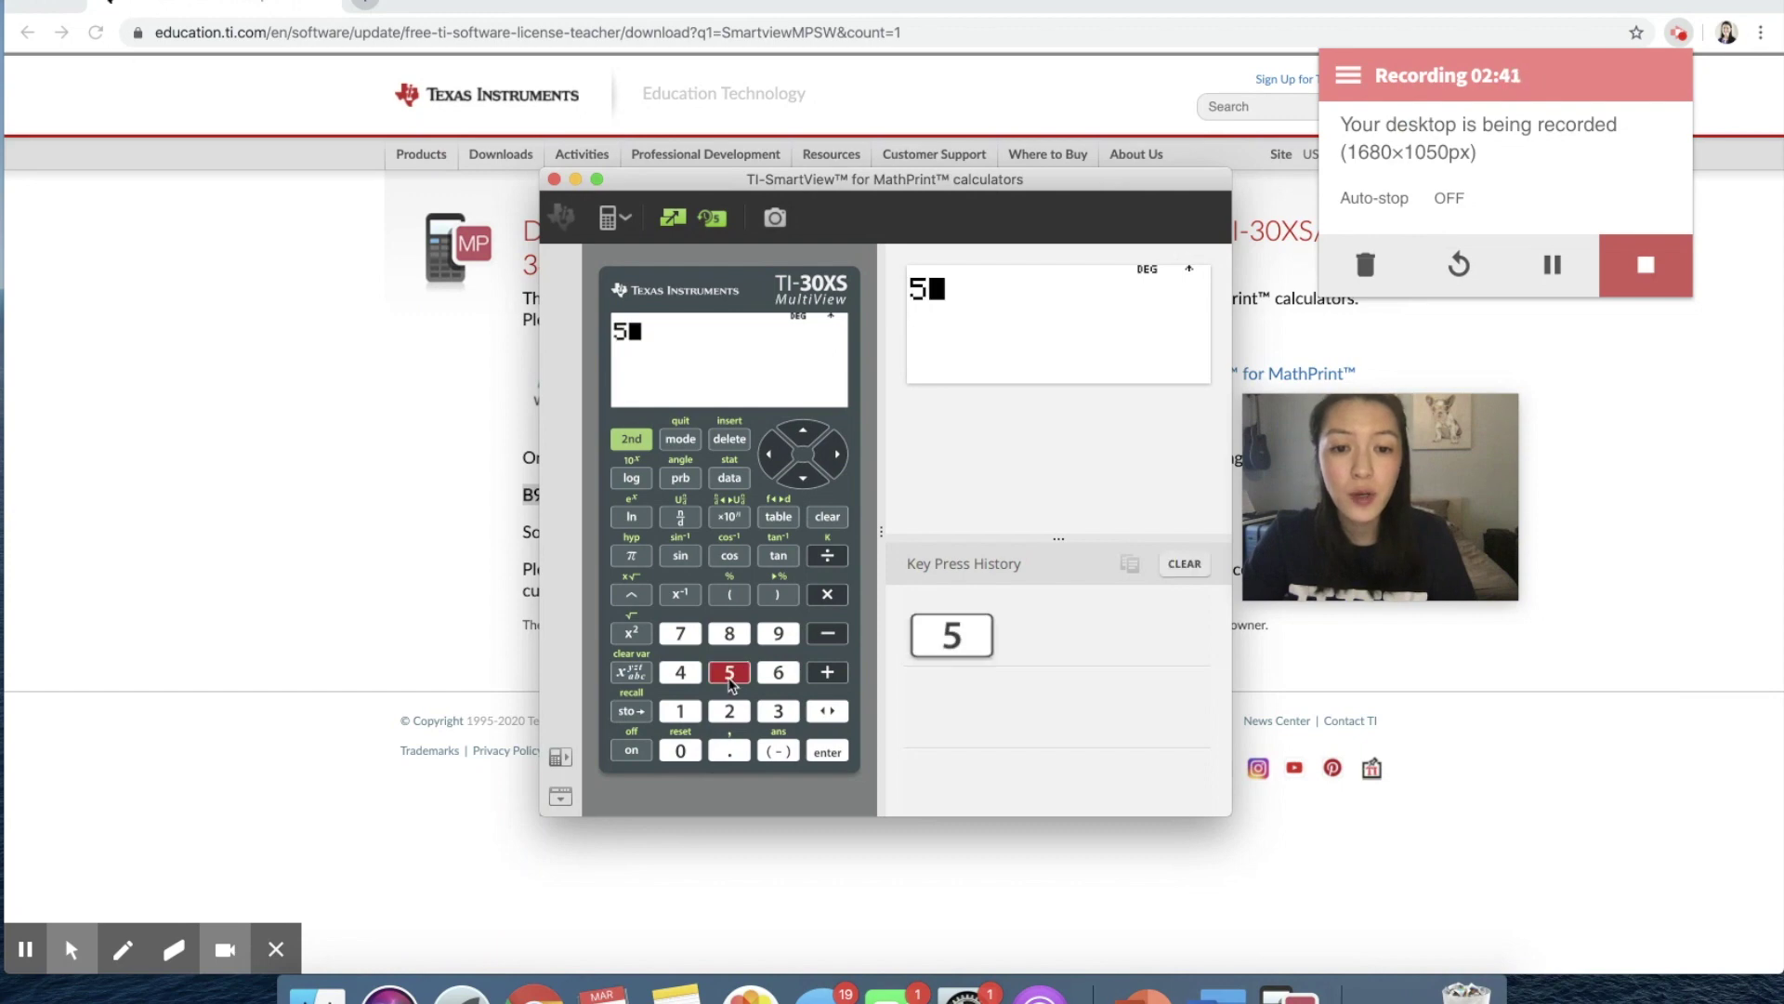
click(827, 677)
click(779, 677)
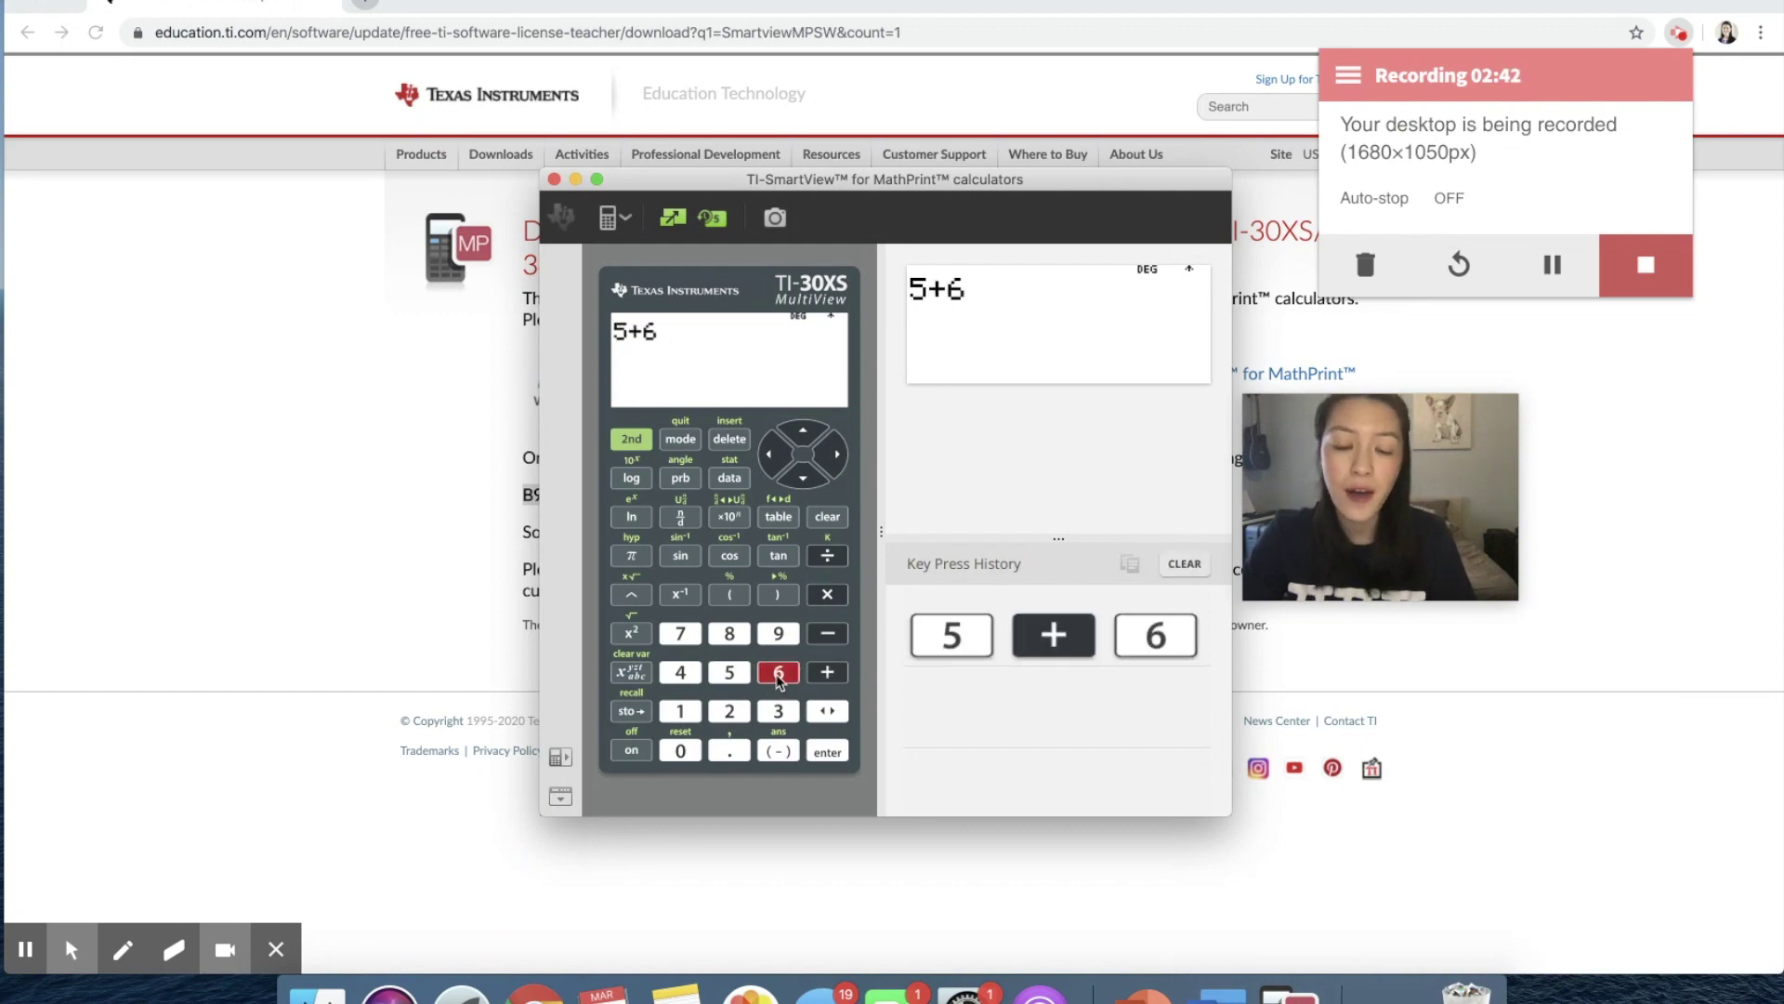
click(828, 752)
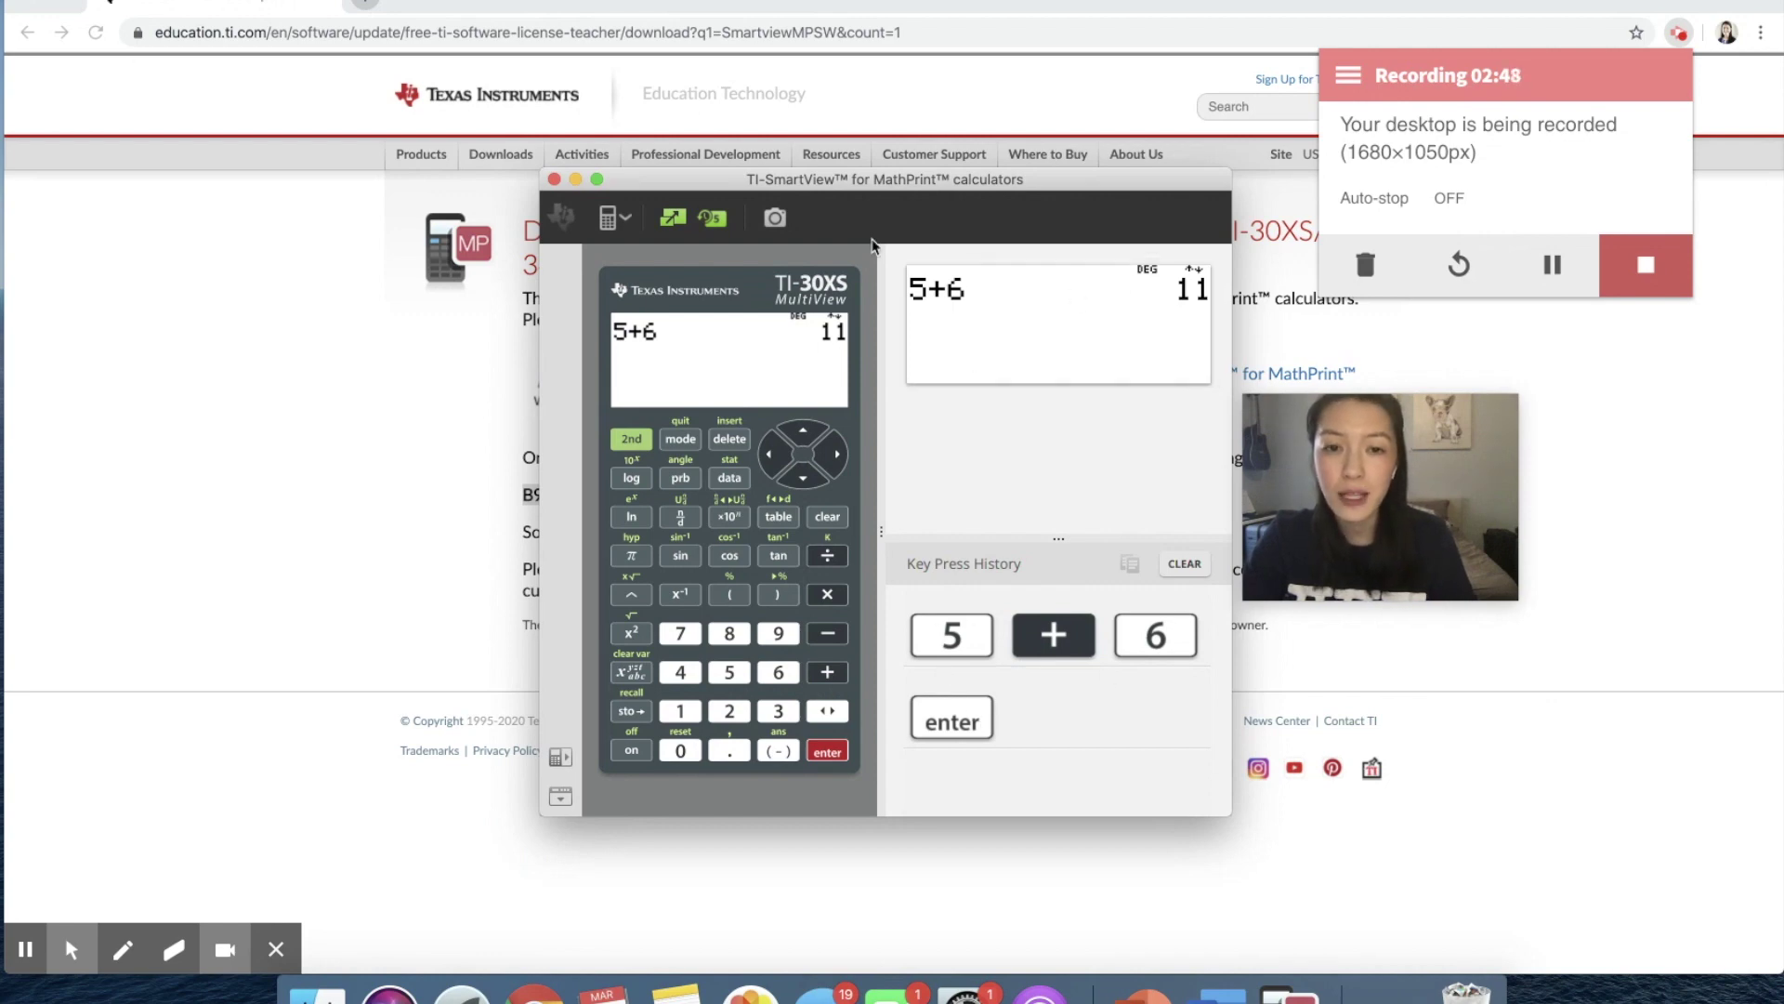
Take a screen capture of the display, then close it without saving
click(775, 220)
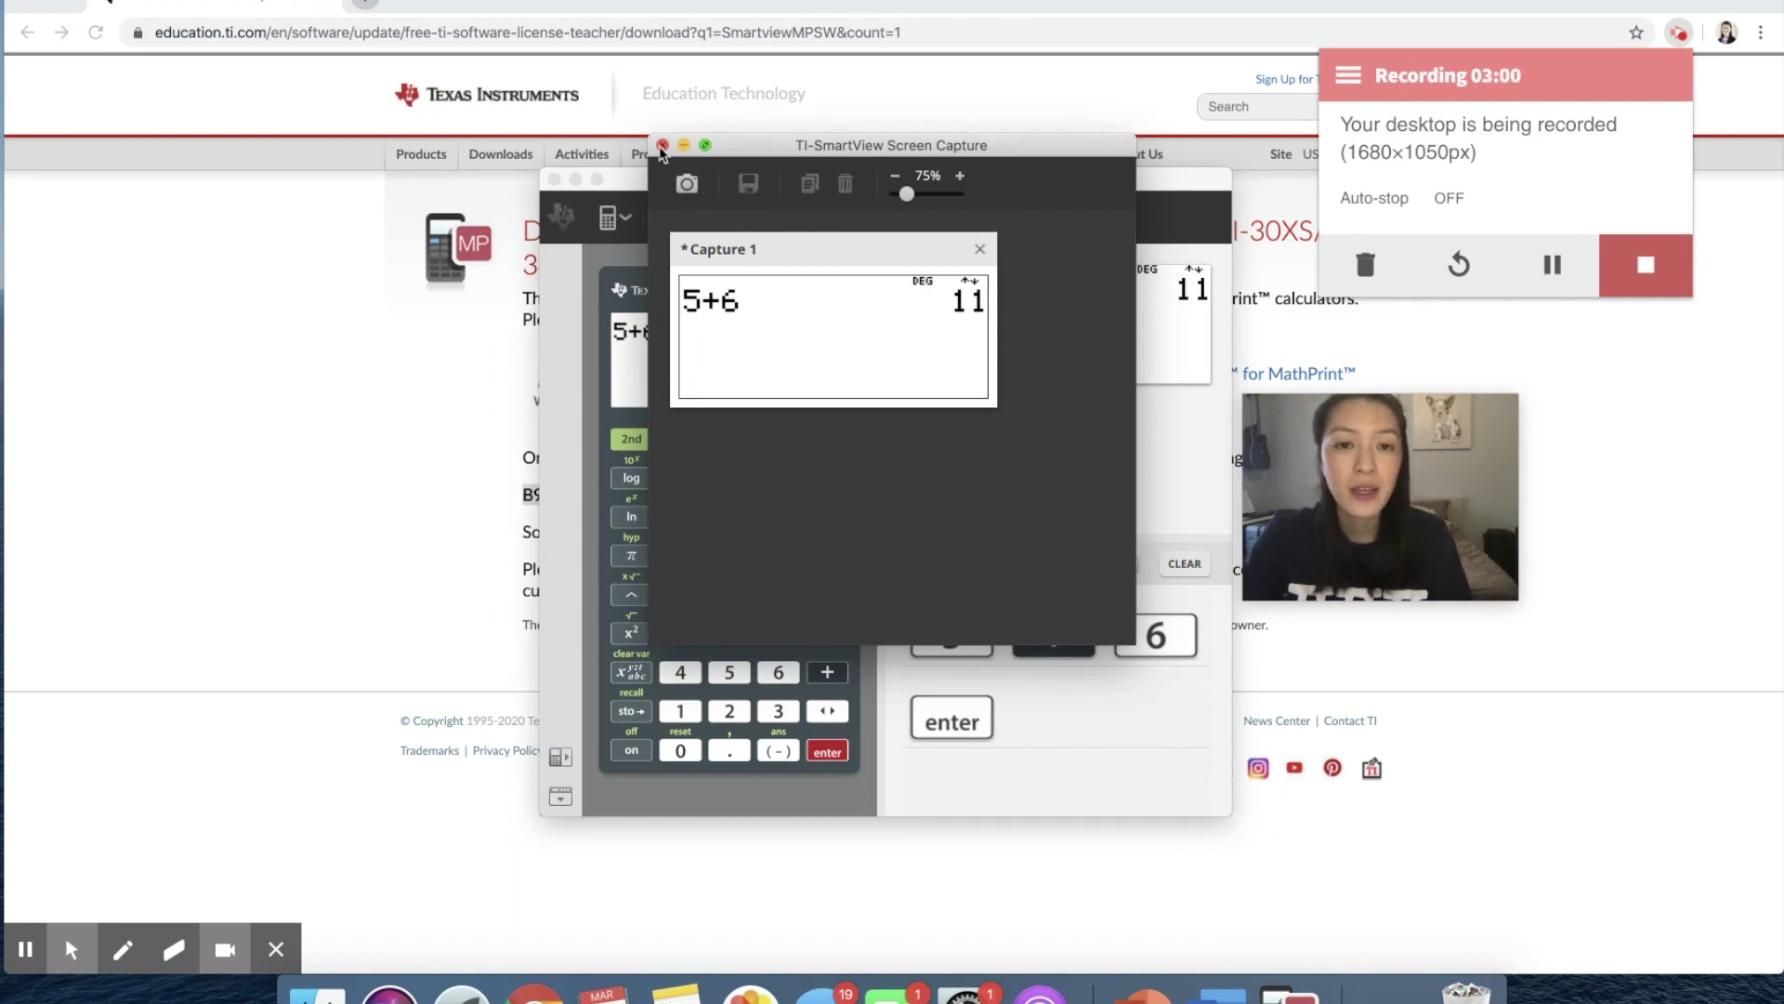
click(661, 147)
click(991, 456)
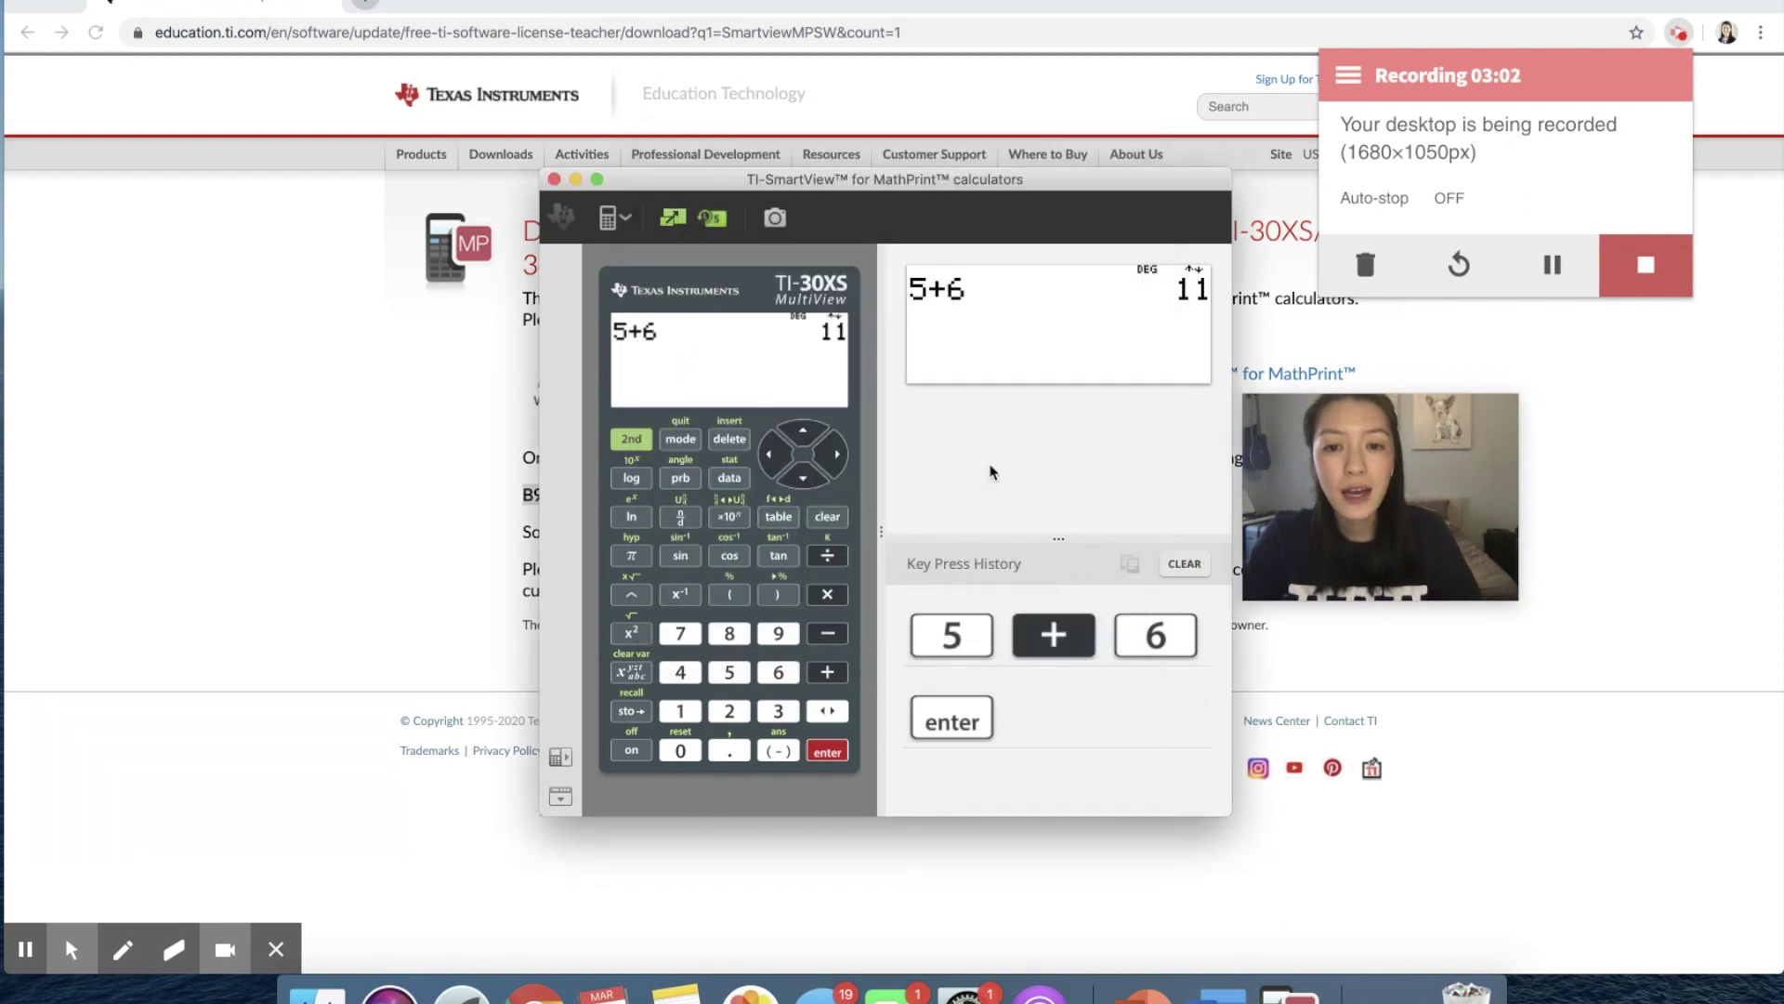
click(560, 758)
click(567, 763)
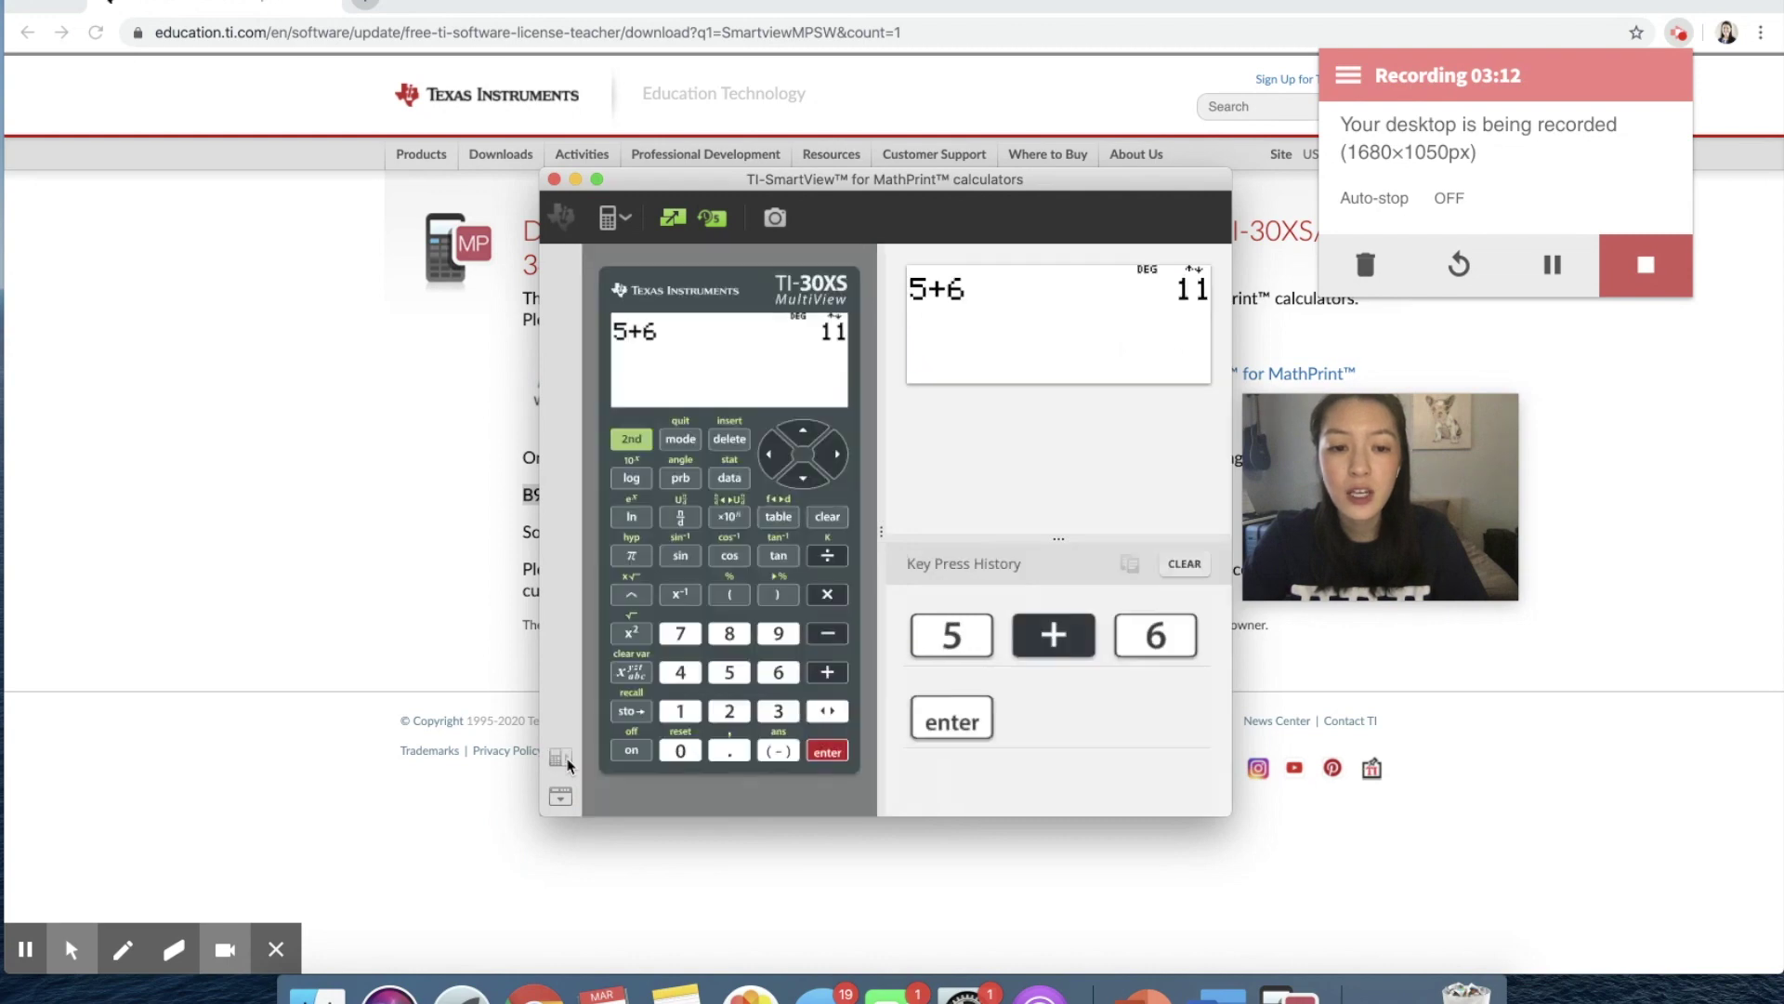
click(563, 800)
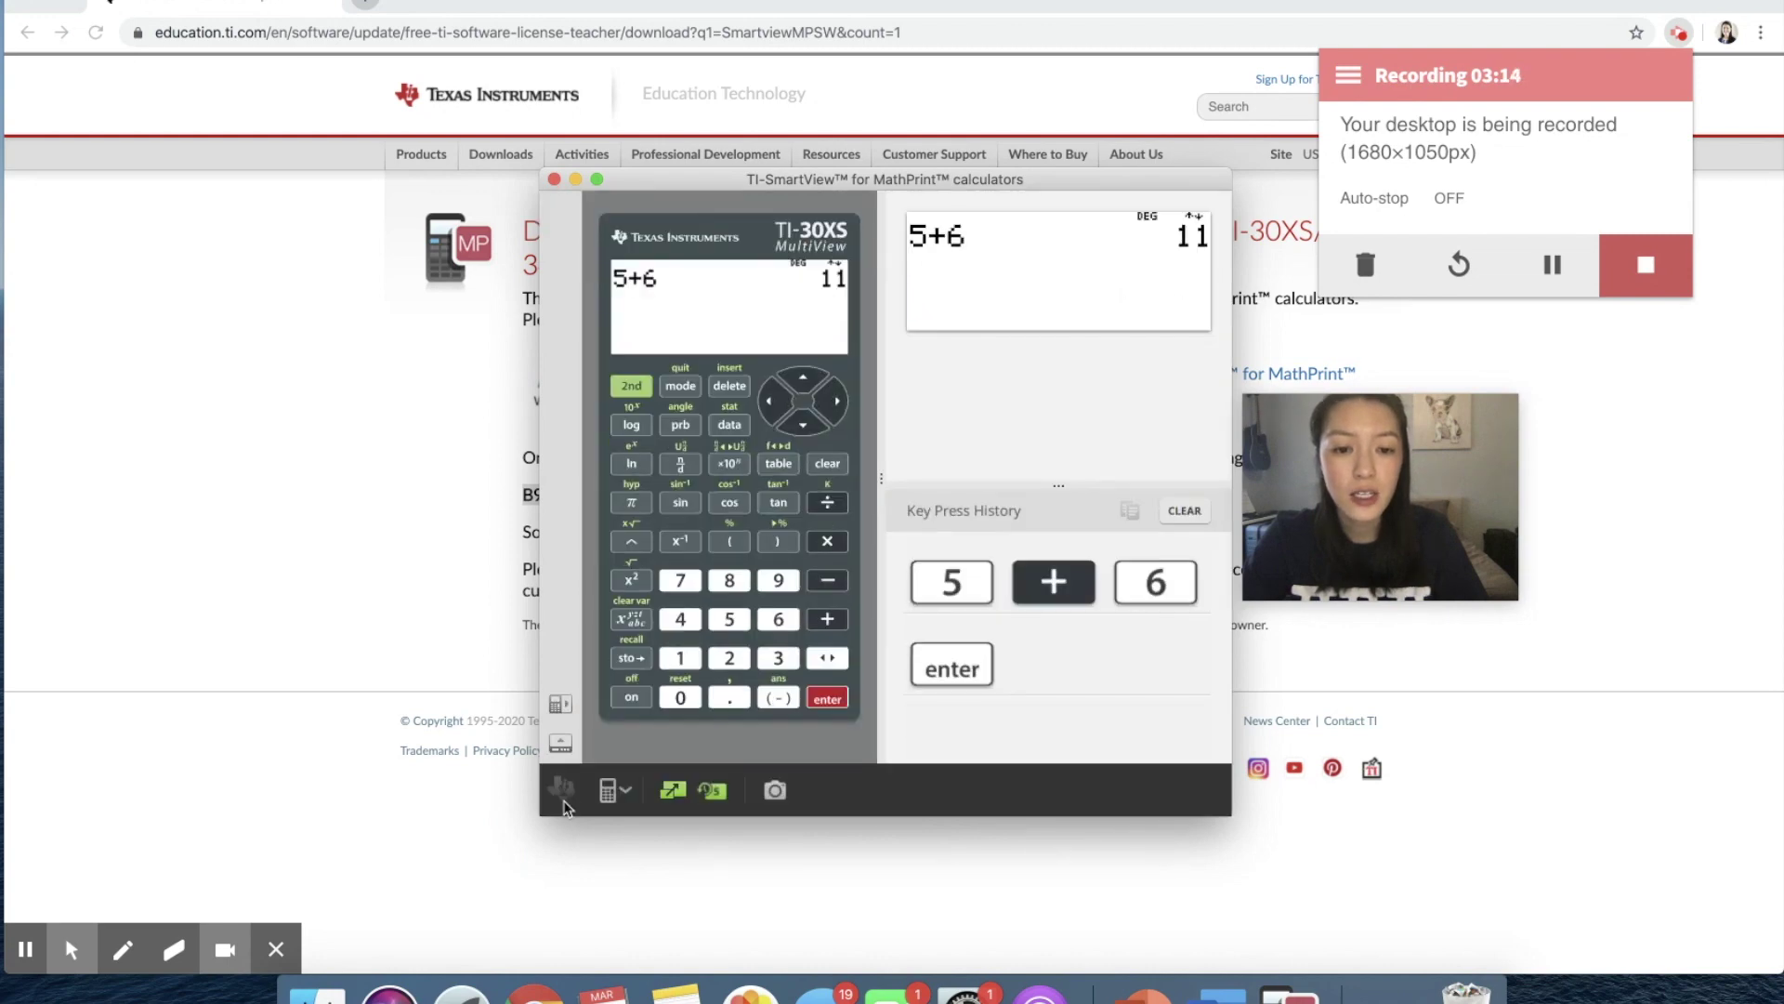
click(561, 746)
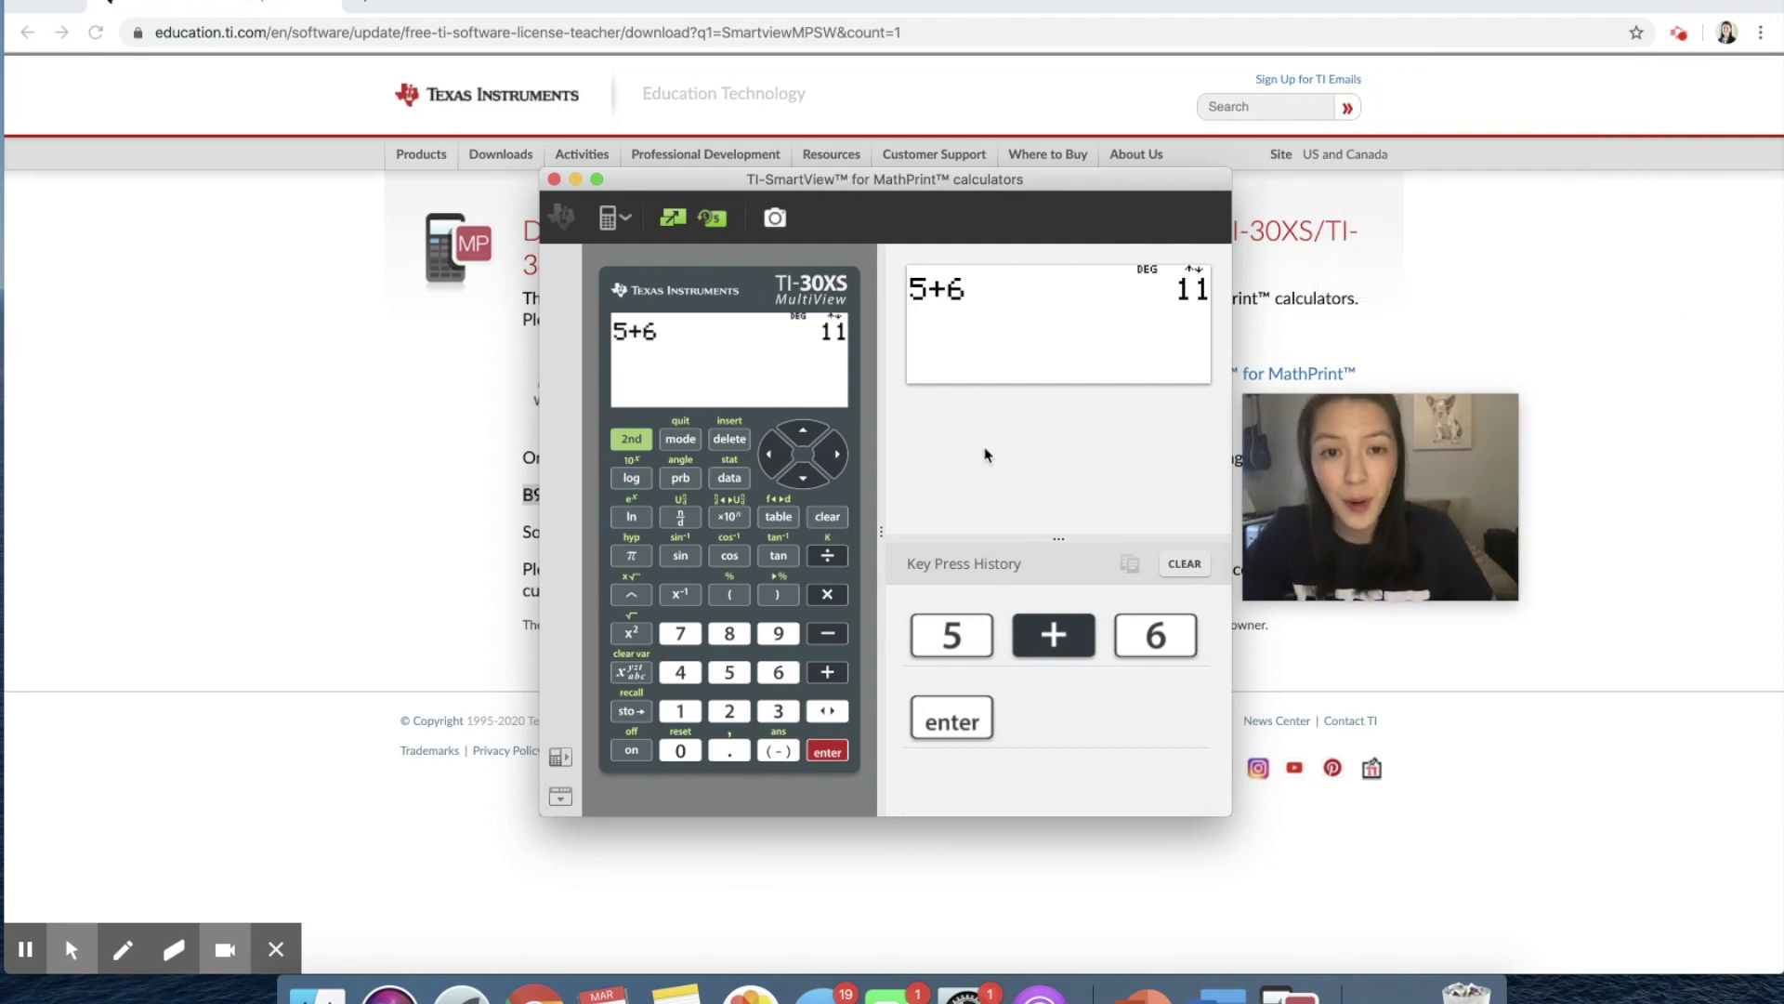
Capture the 5+6 = 11 display and copy Capture 1 to the clipboard
click(778, 221)
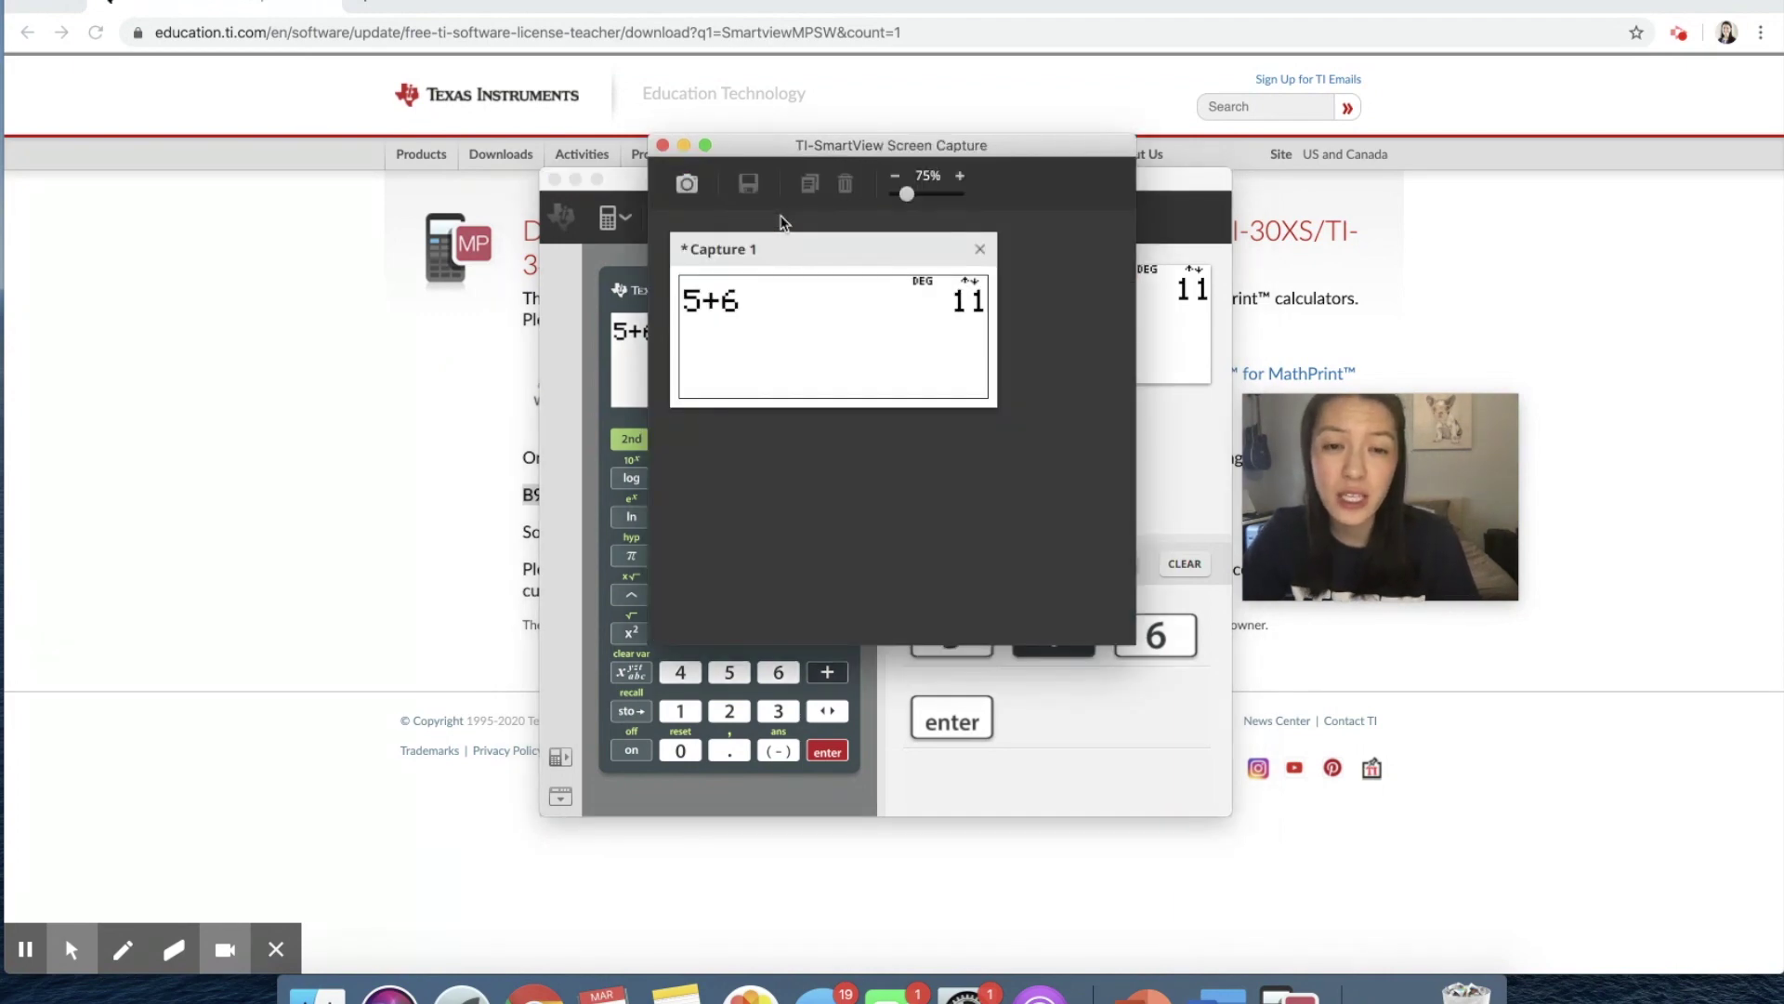
right_click(758, 320)
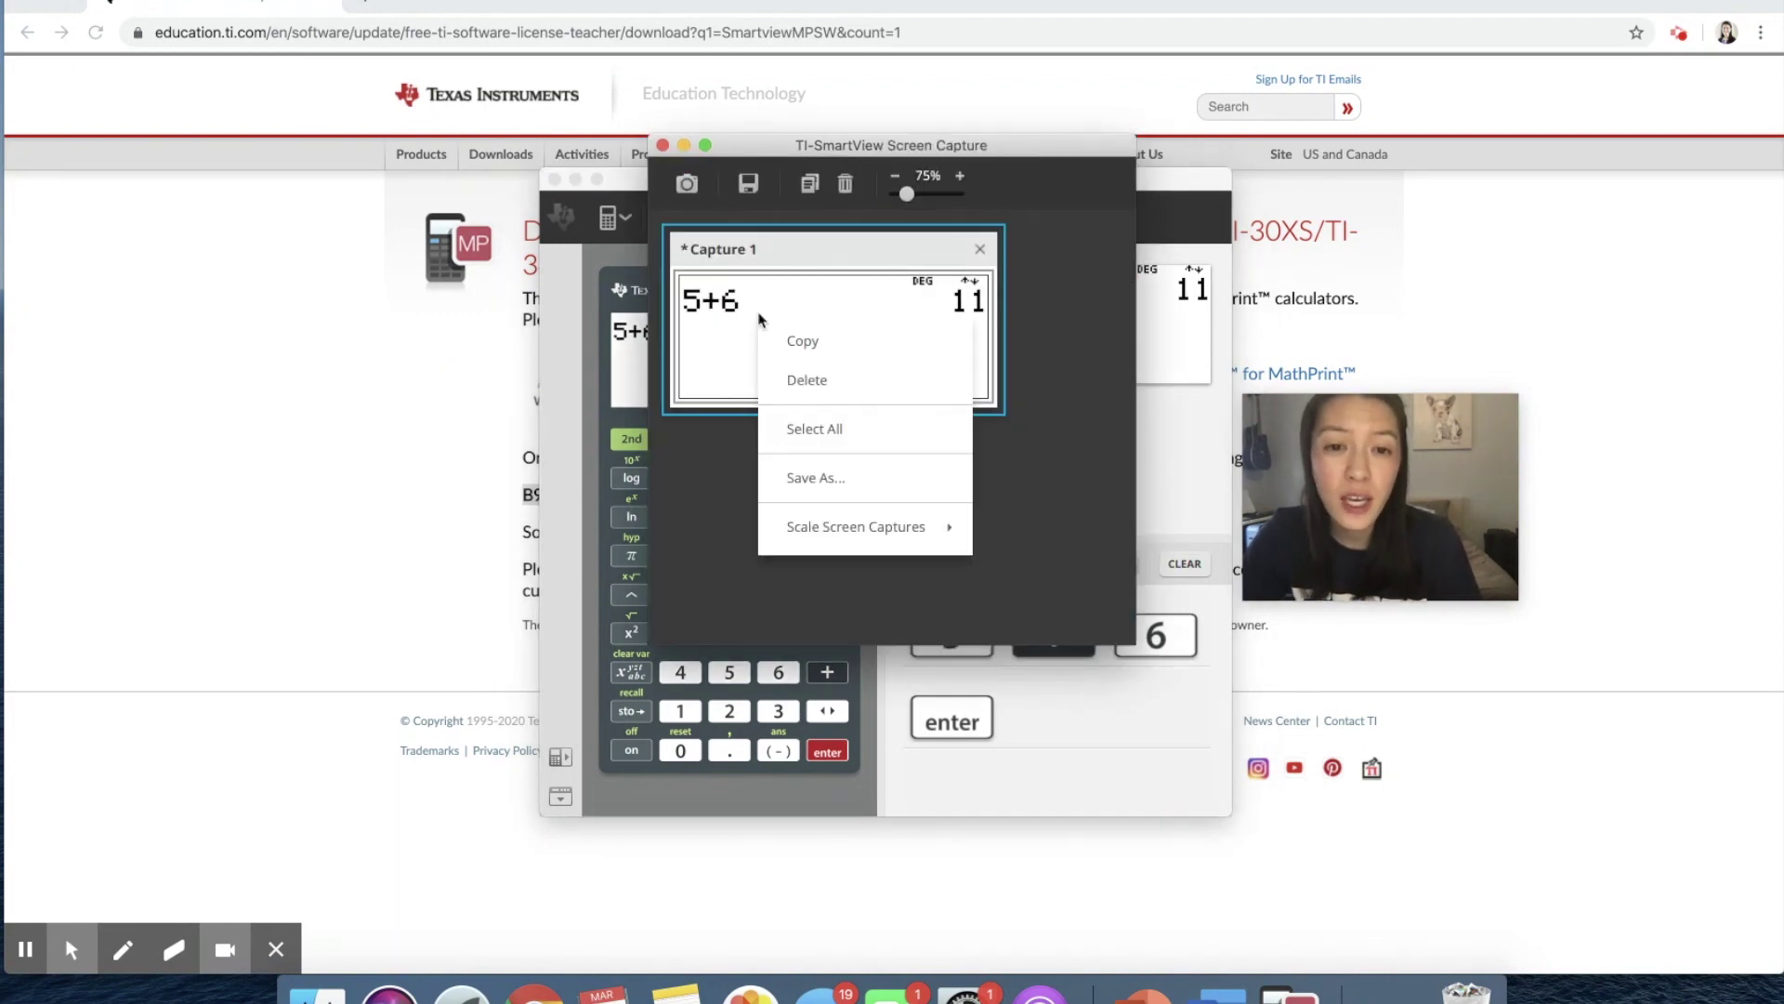
click(812, 351)
Paste the calculator screenshot onto slide 3, KEY STROKES TO USE, and enlarge it
click(1145, 993)
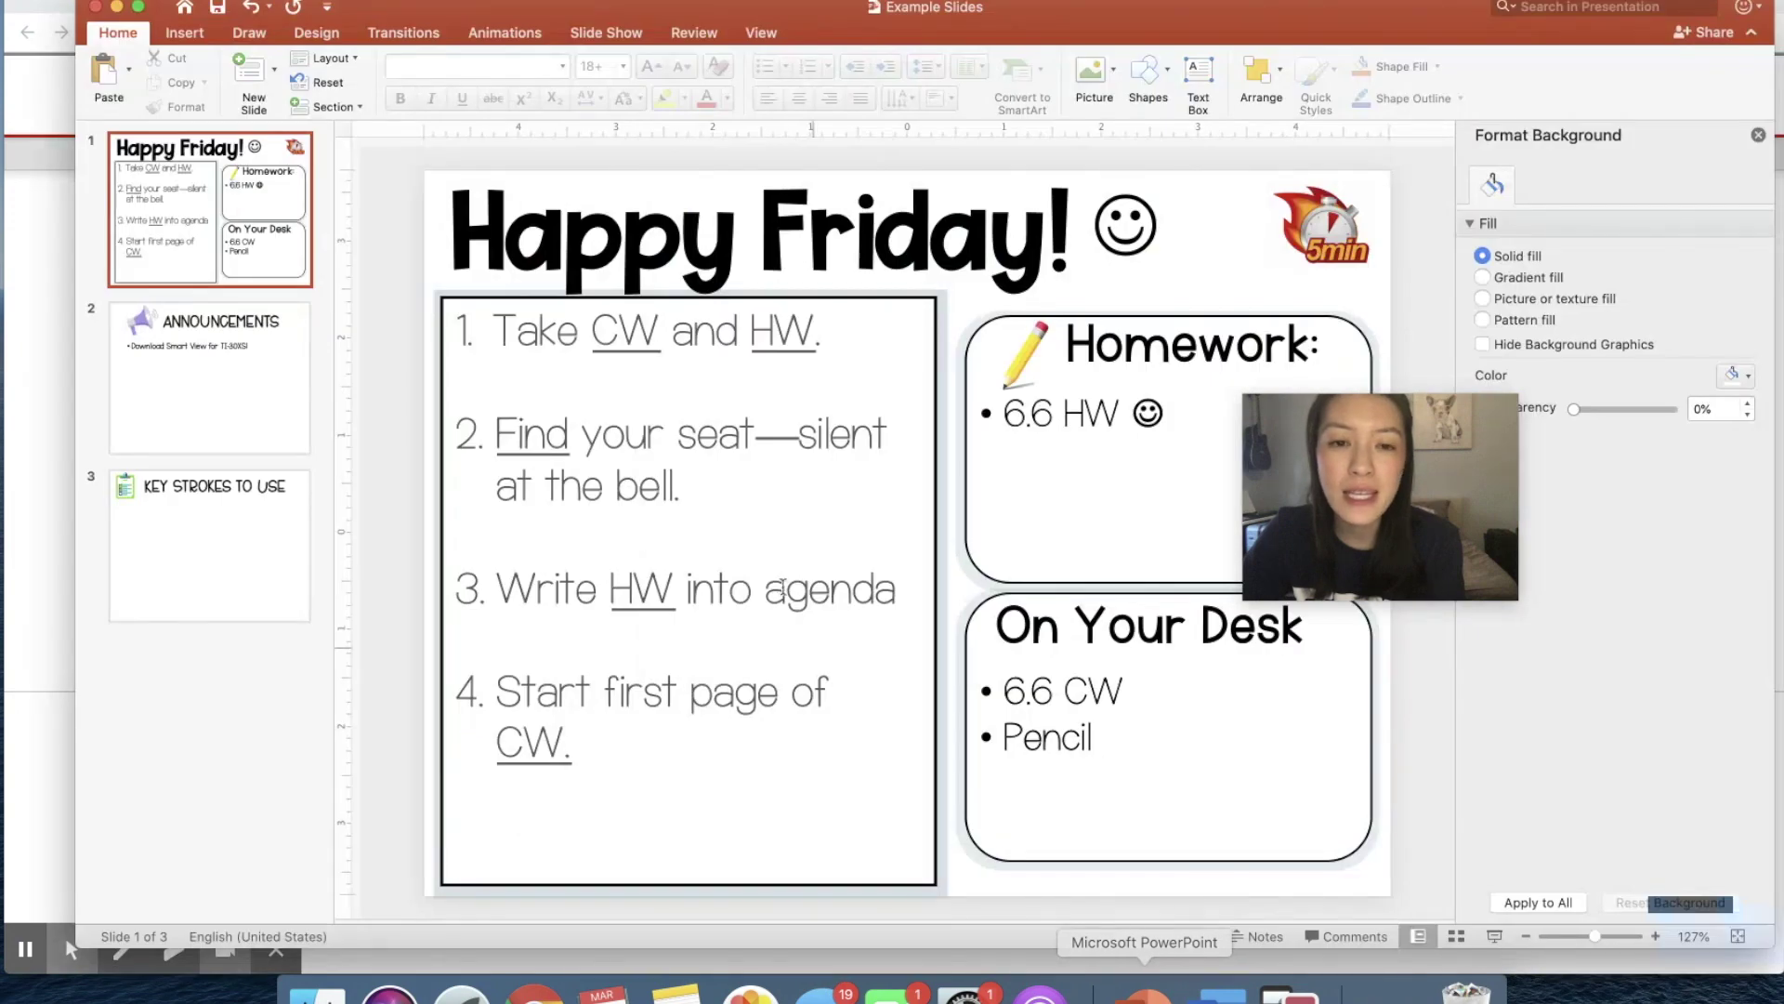
click(150, 437)
click(176, 584)
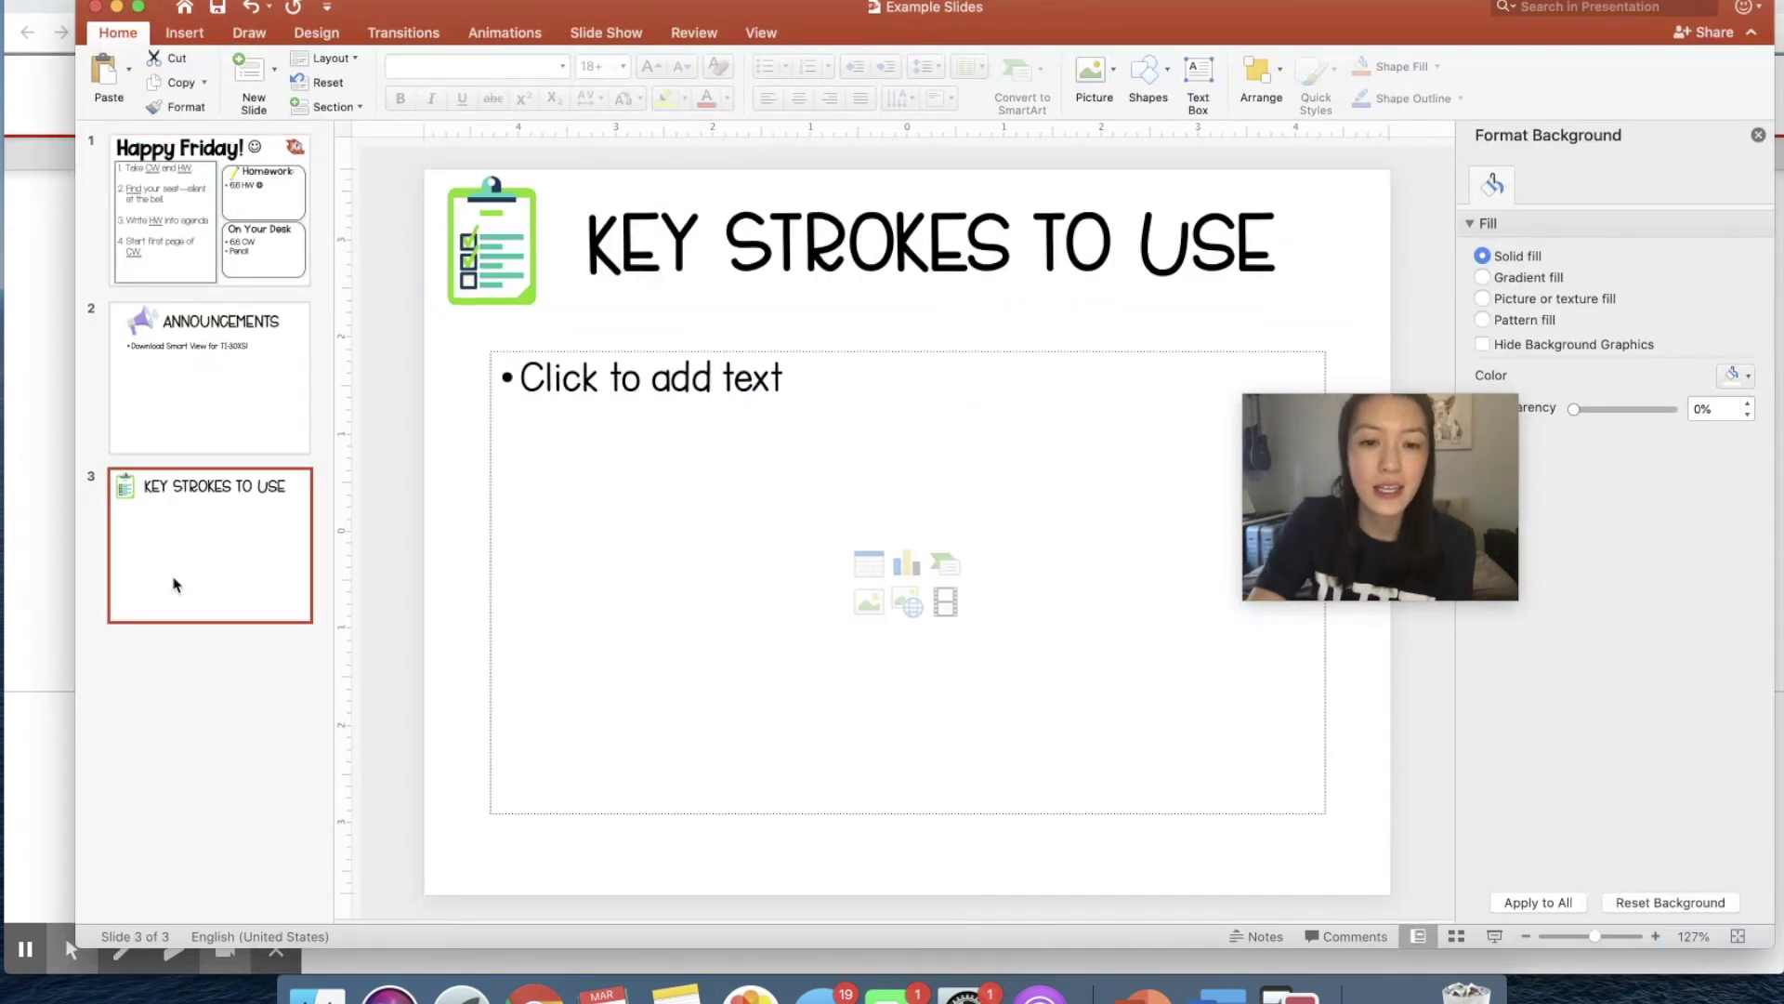
key(super+v)
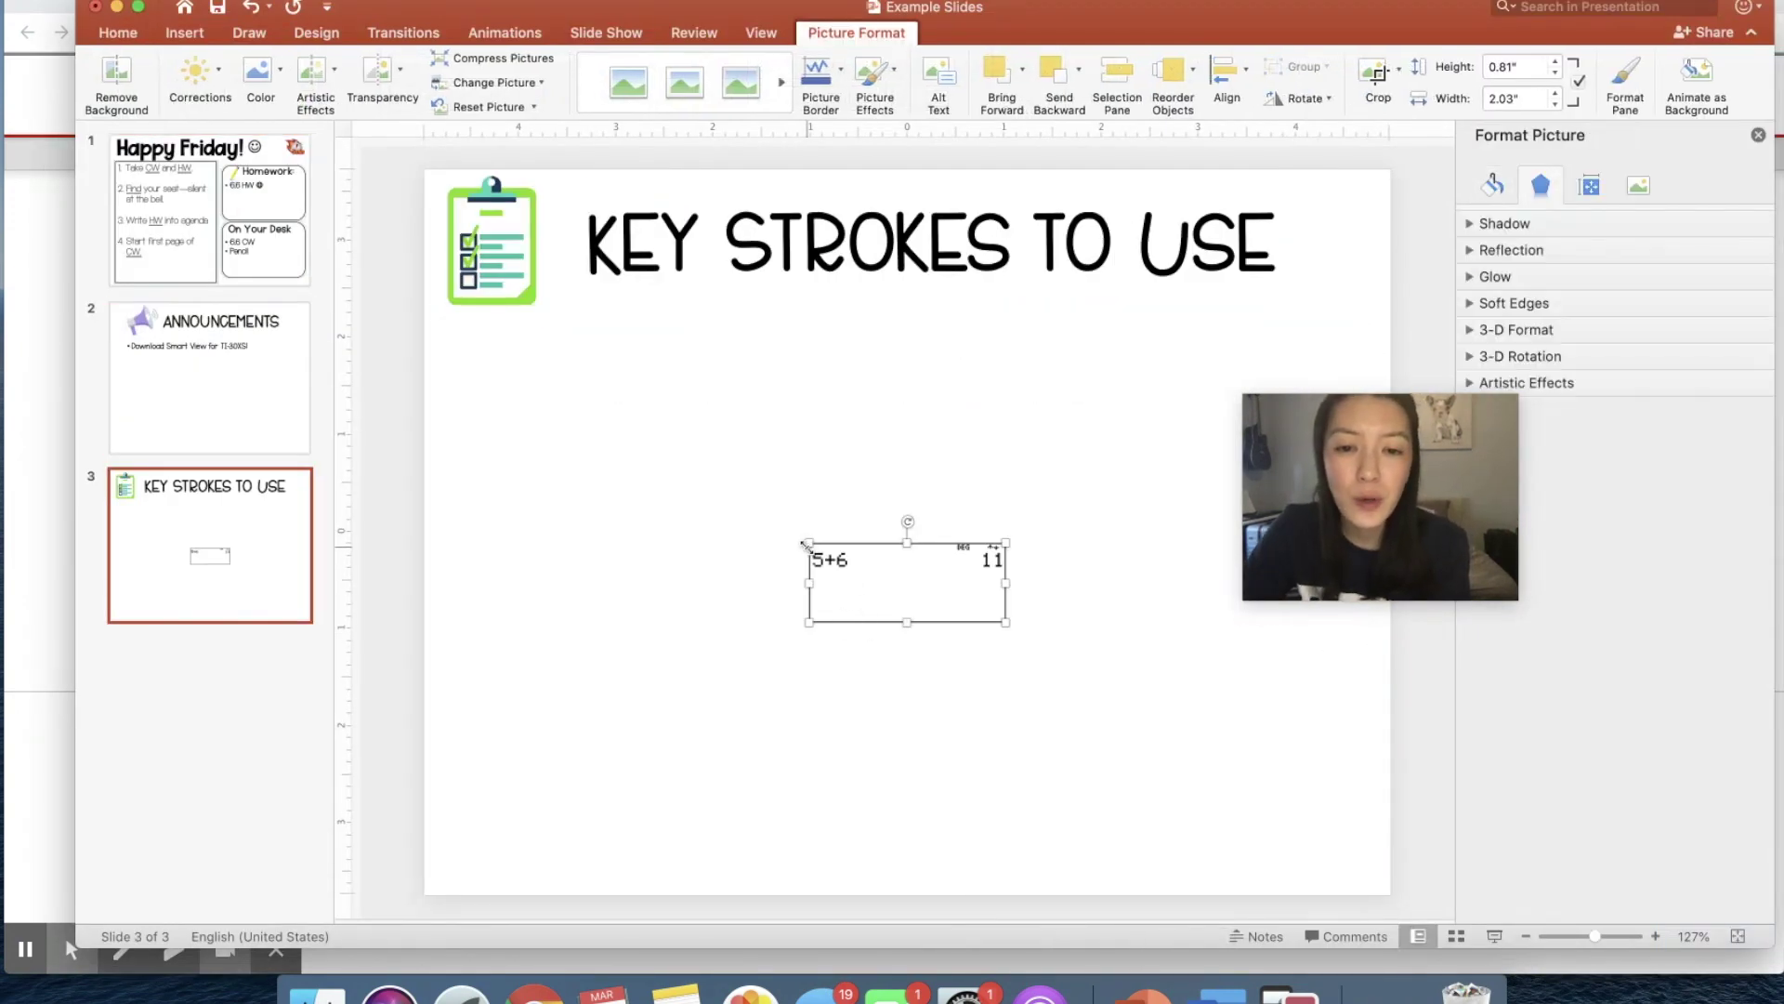
drag(807, 541, 961, 359)
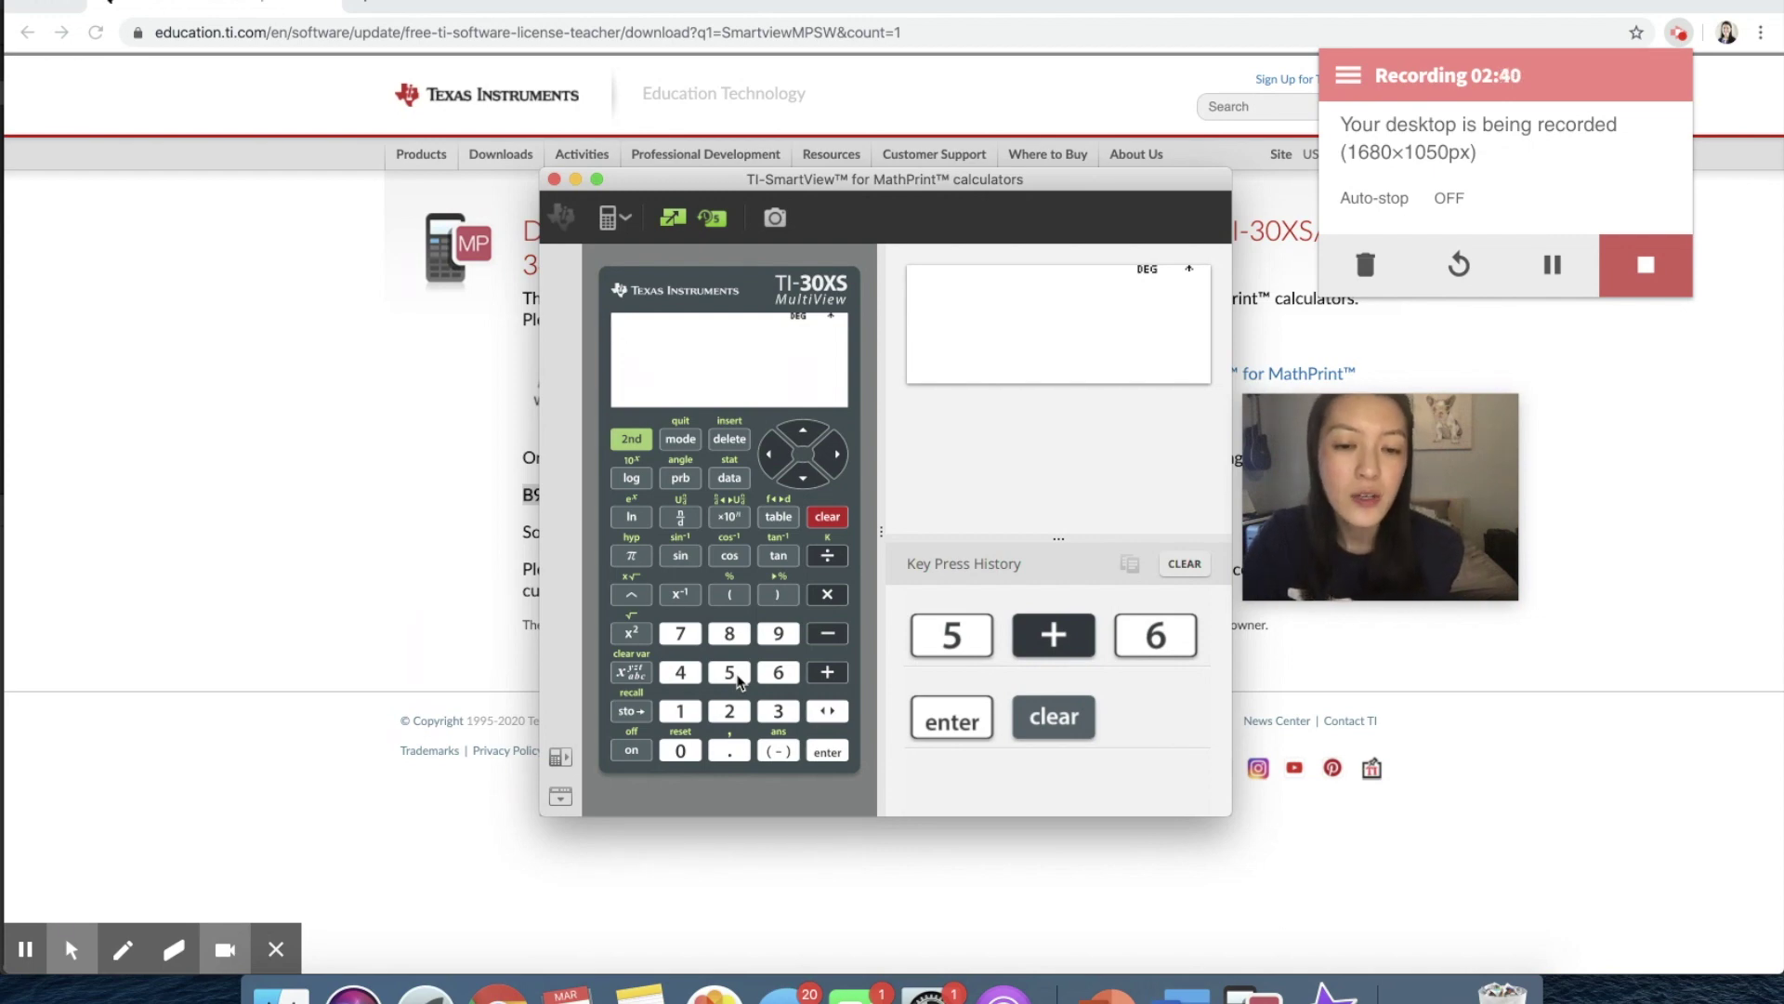
Empty the key press history, then evaluate 5−6 to get −1
click(1185, 564)
click(1029, 417)
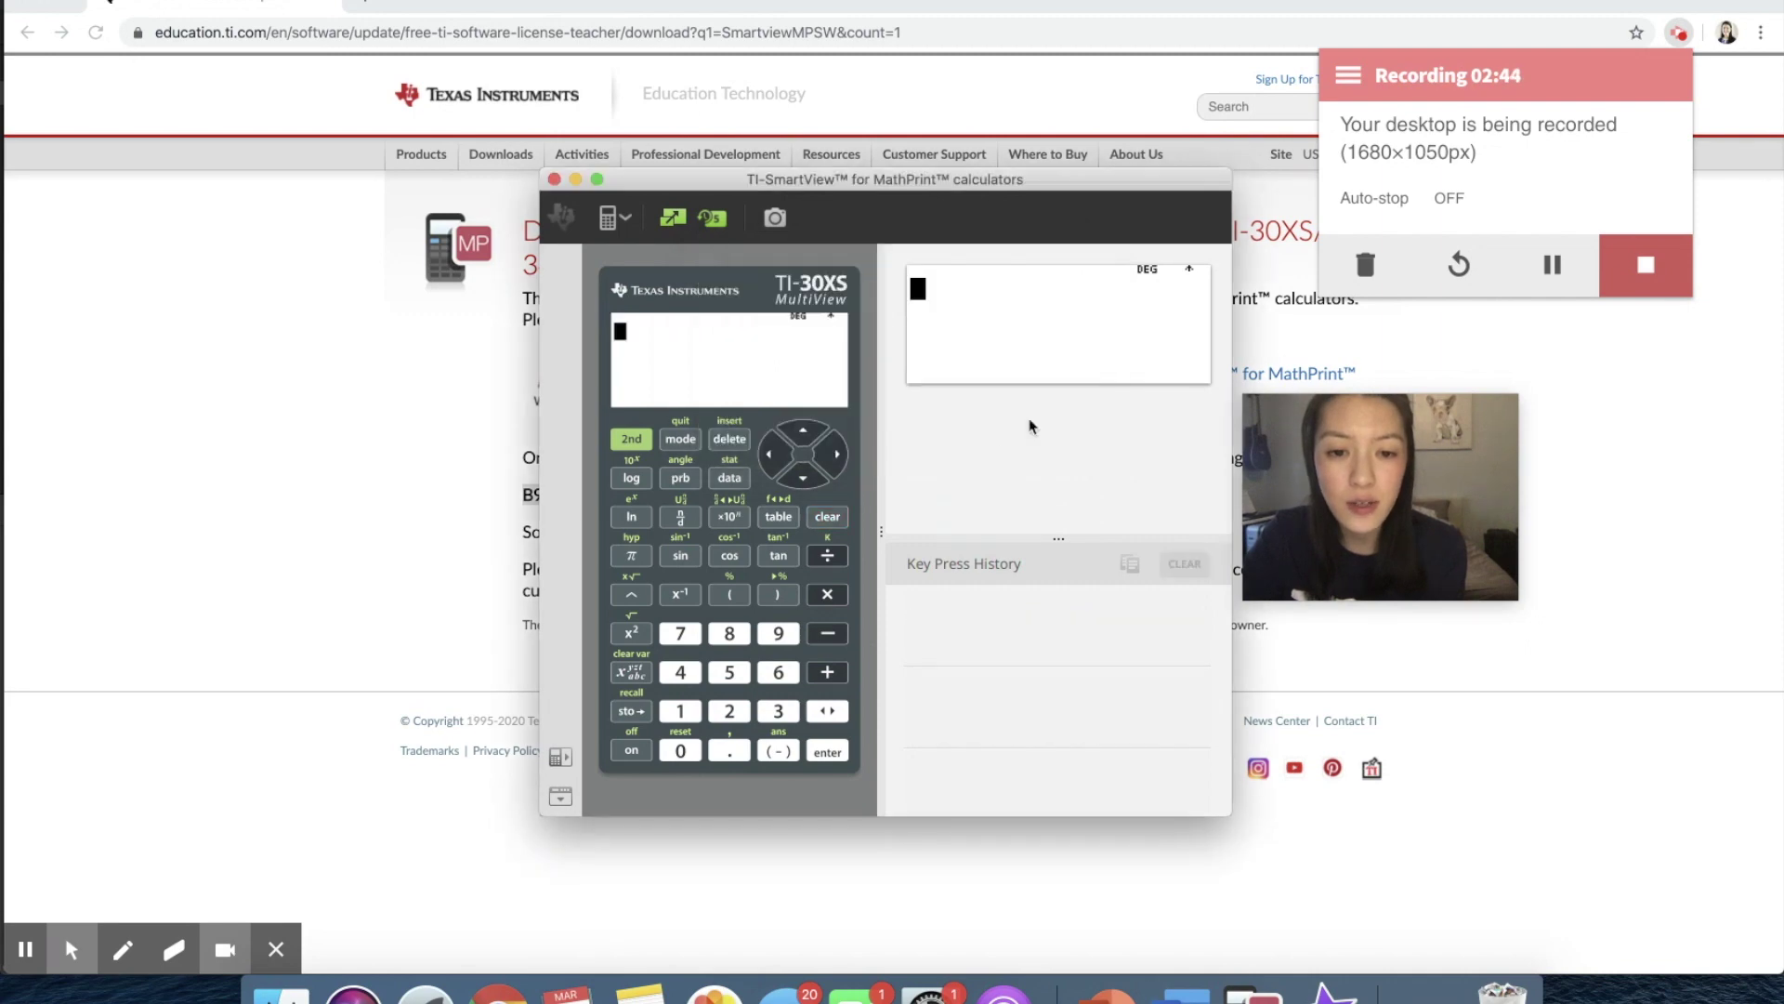
click(730, 671)
click(827, 633)
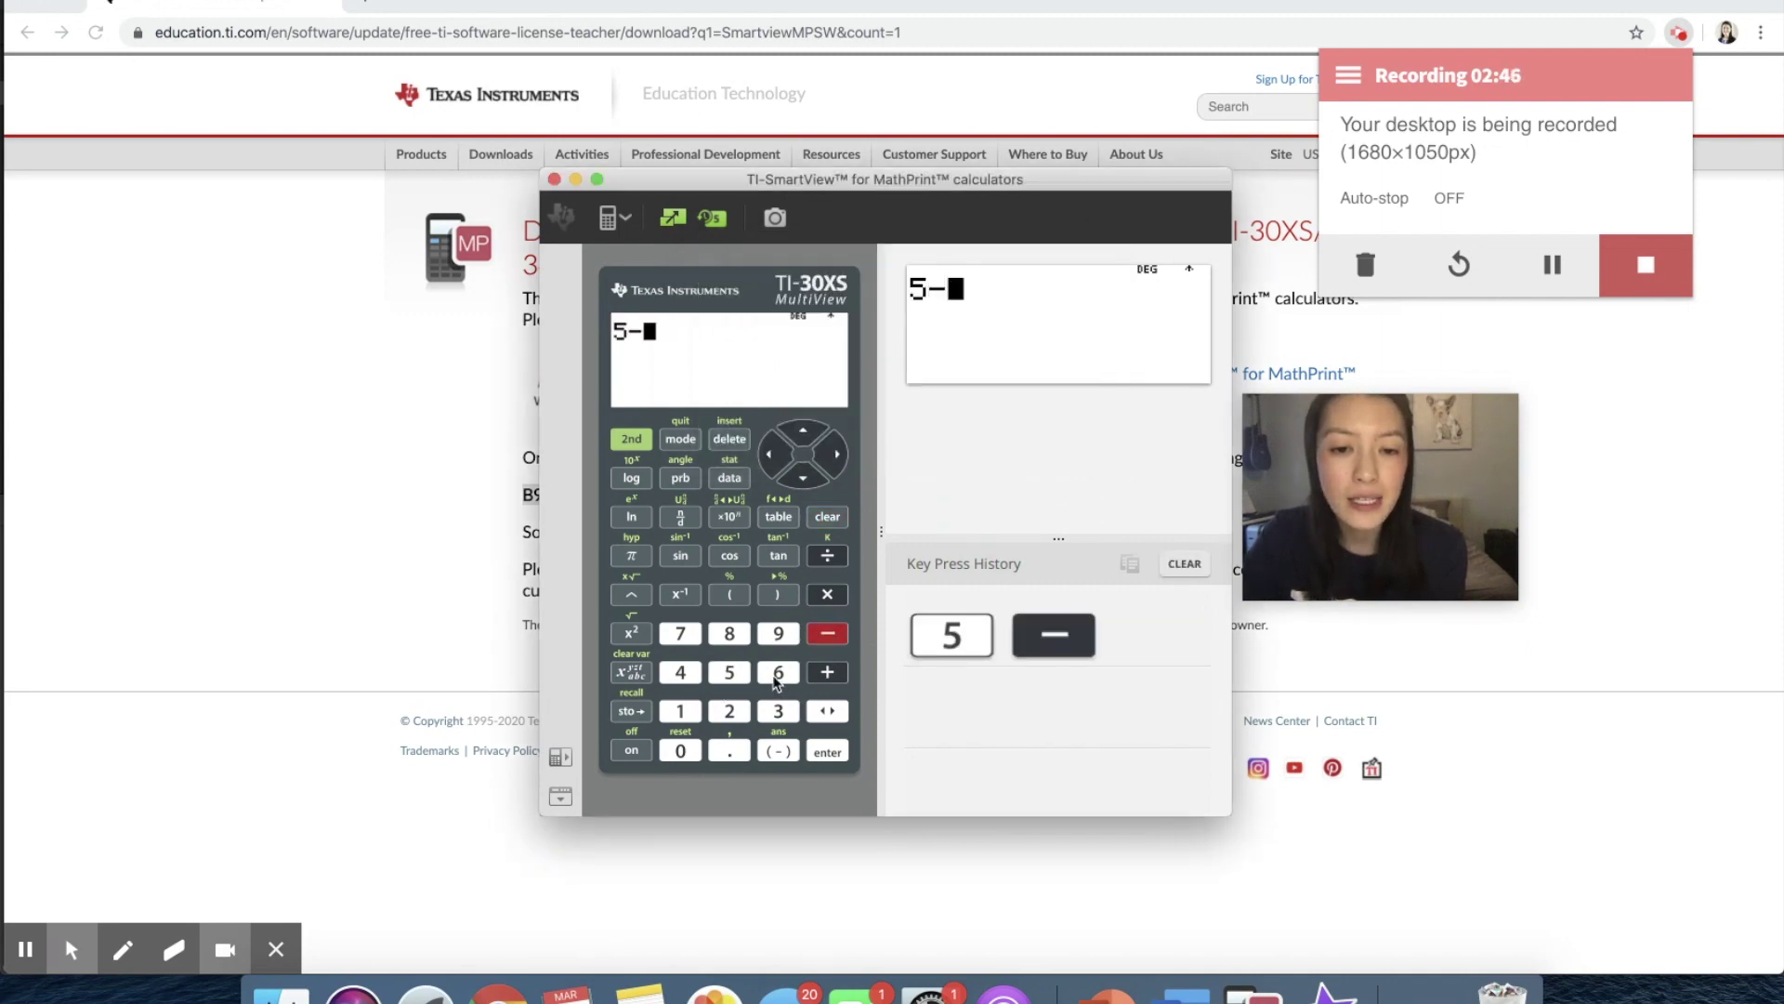
click(776, 679)
click(833, 755)
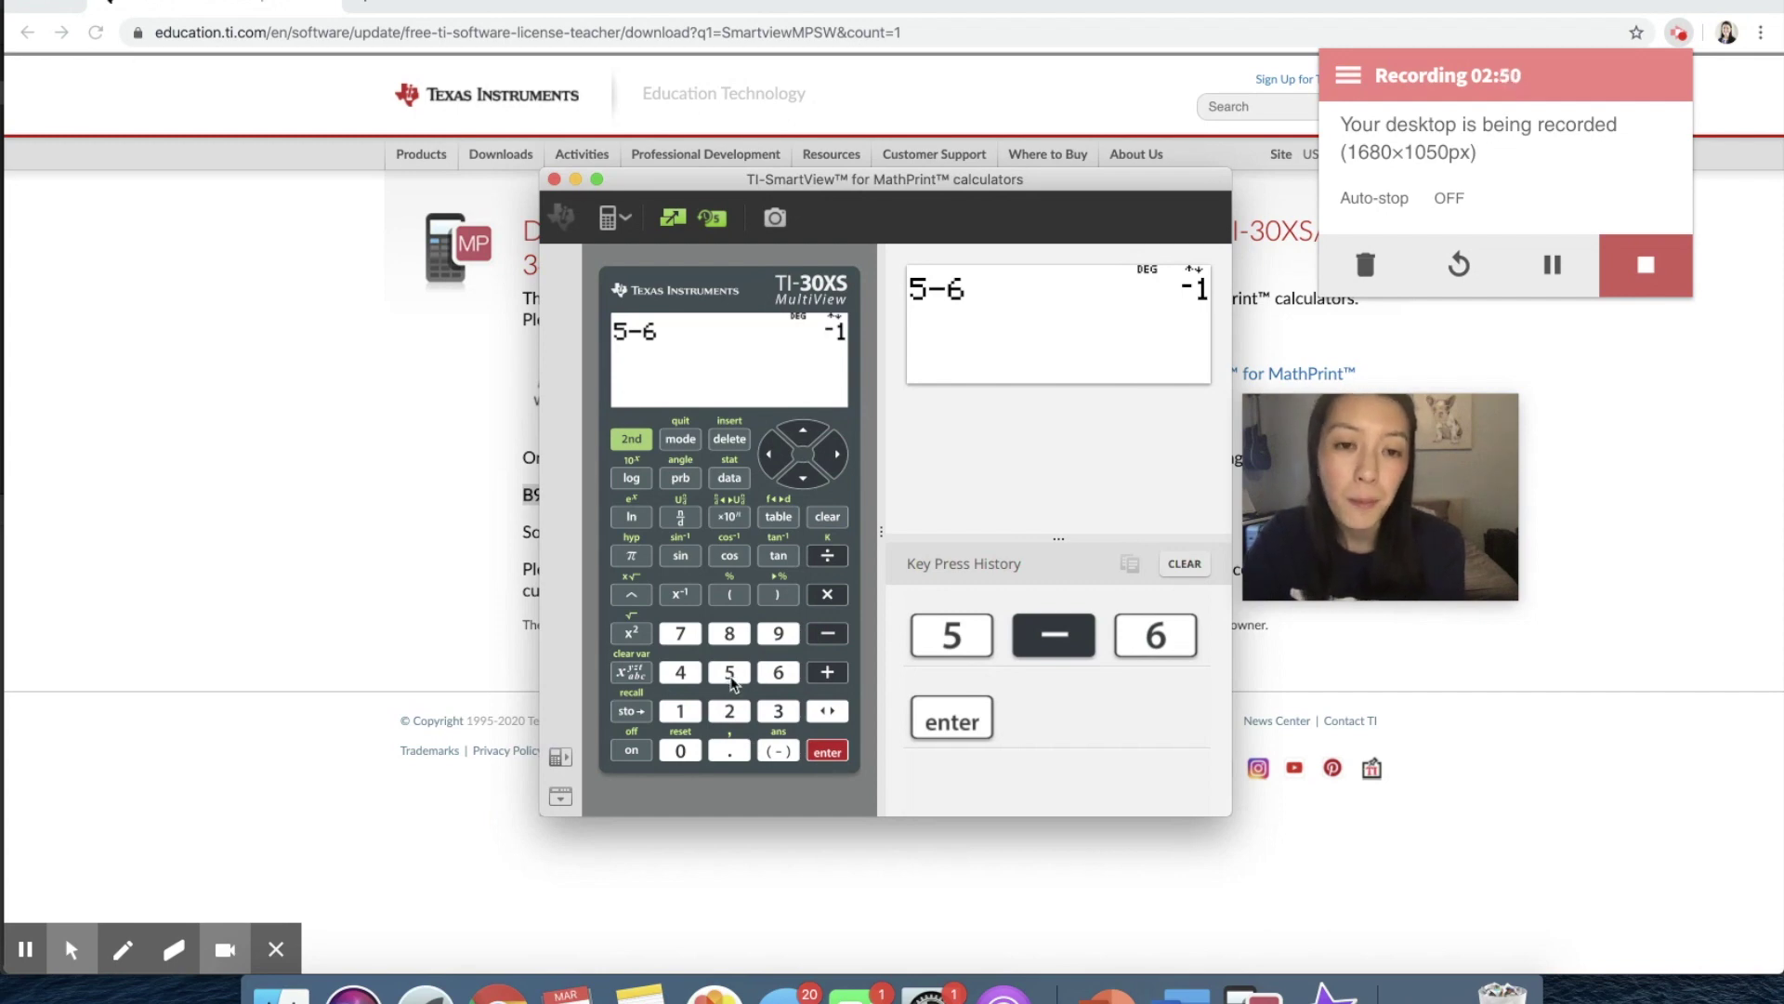
Enter 5 followed by negative 6, get a SYNTAX Error, and dismiss it
click(731, 675)
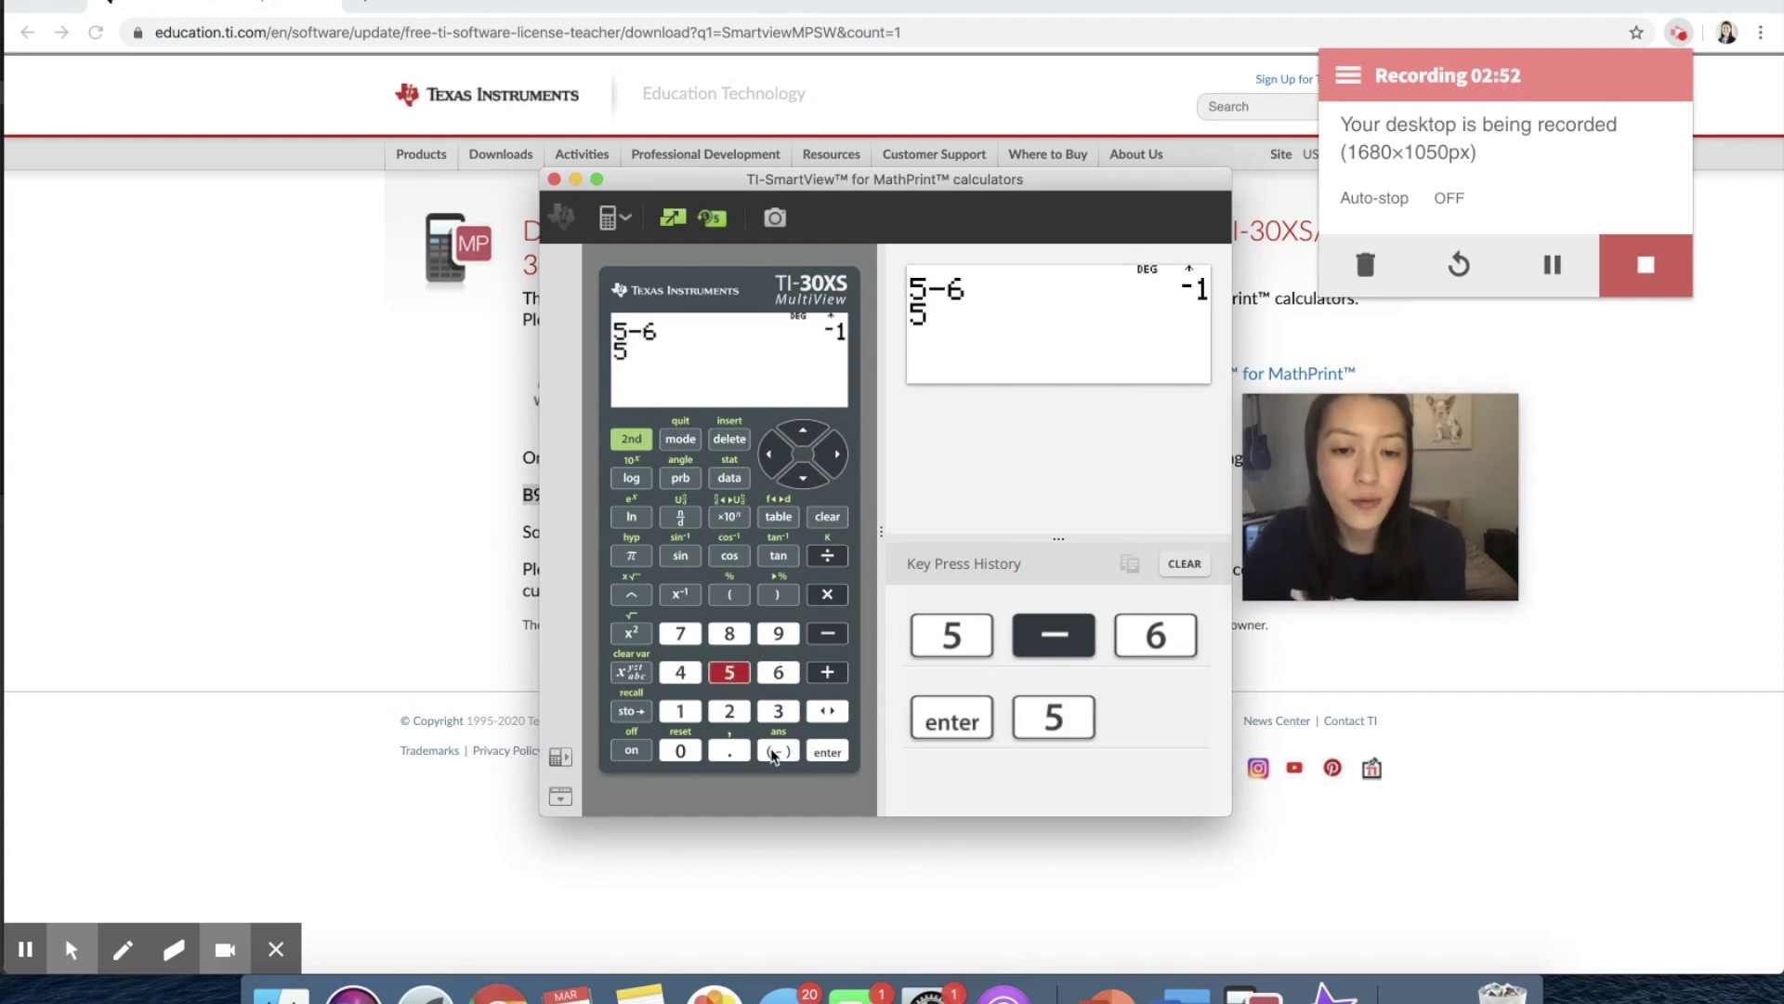
click(776, 751)
click(778, 672)
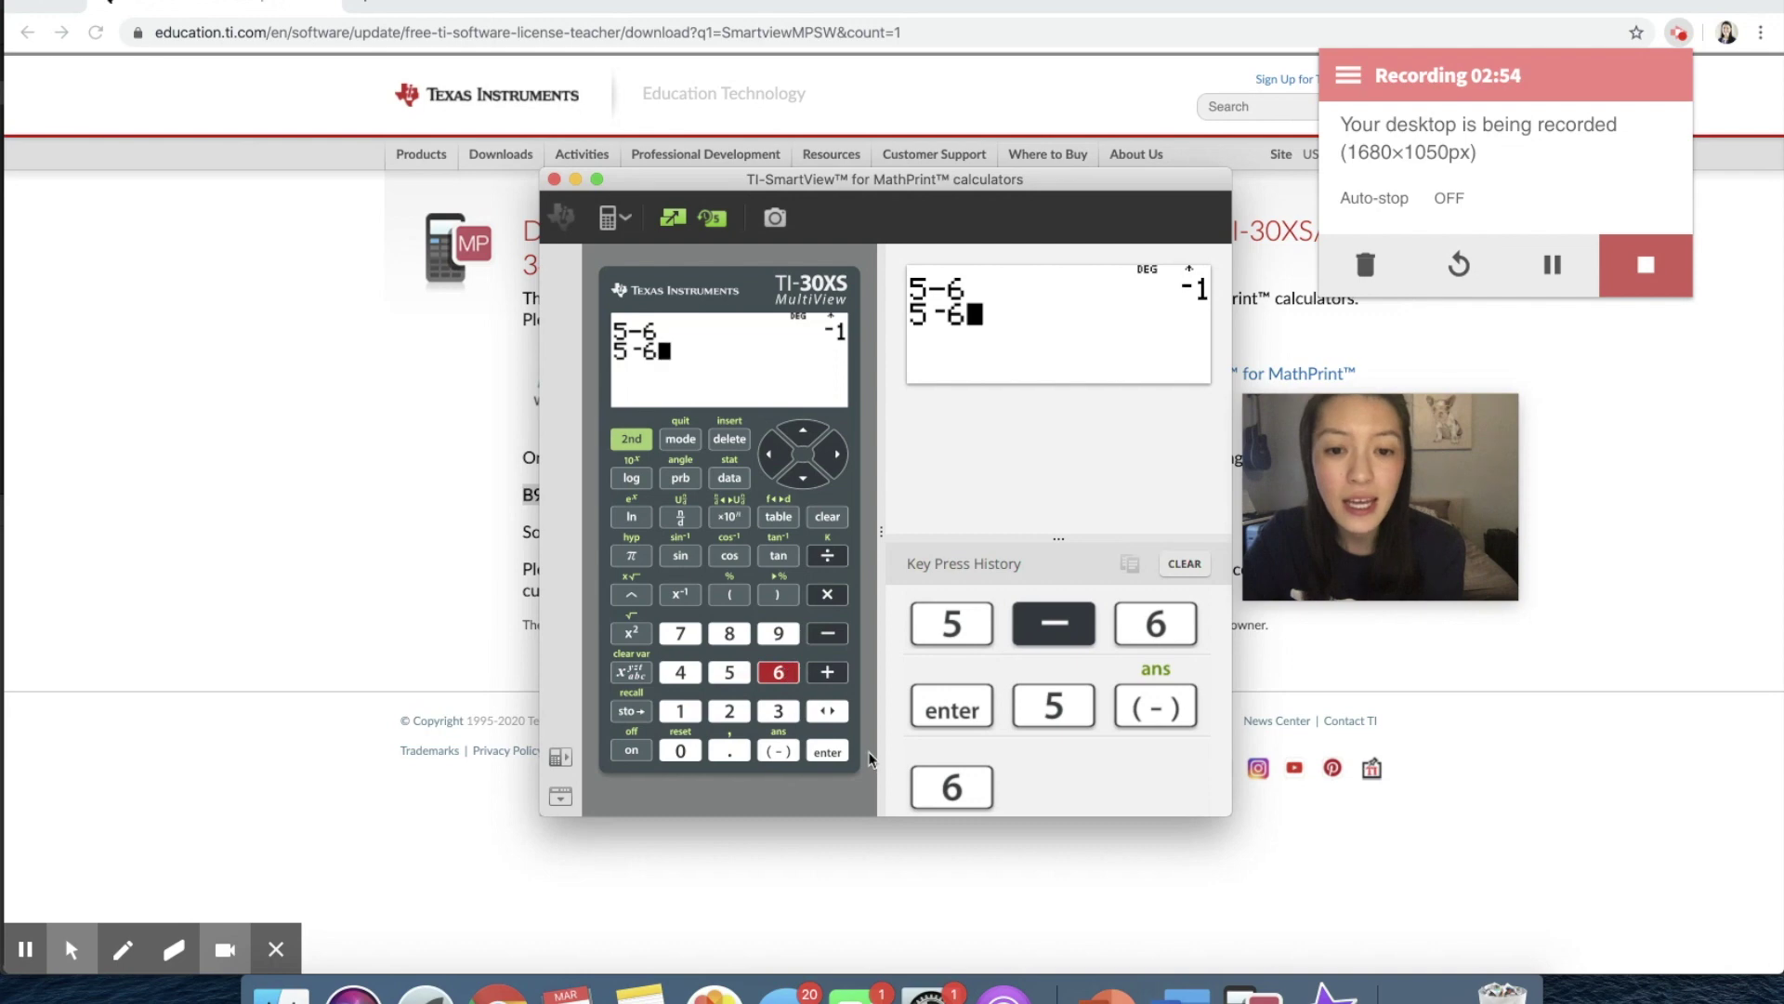
click(827, 753)
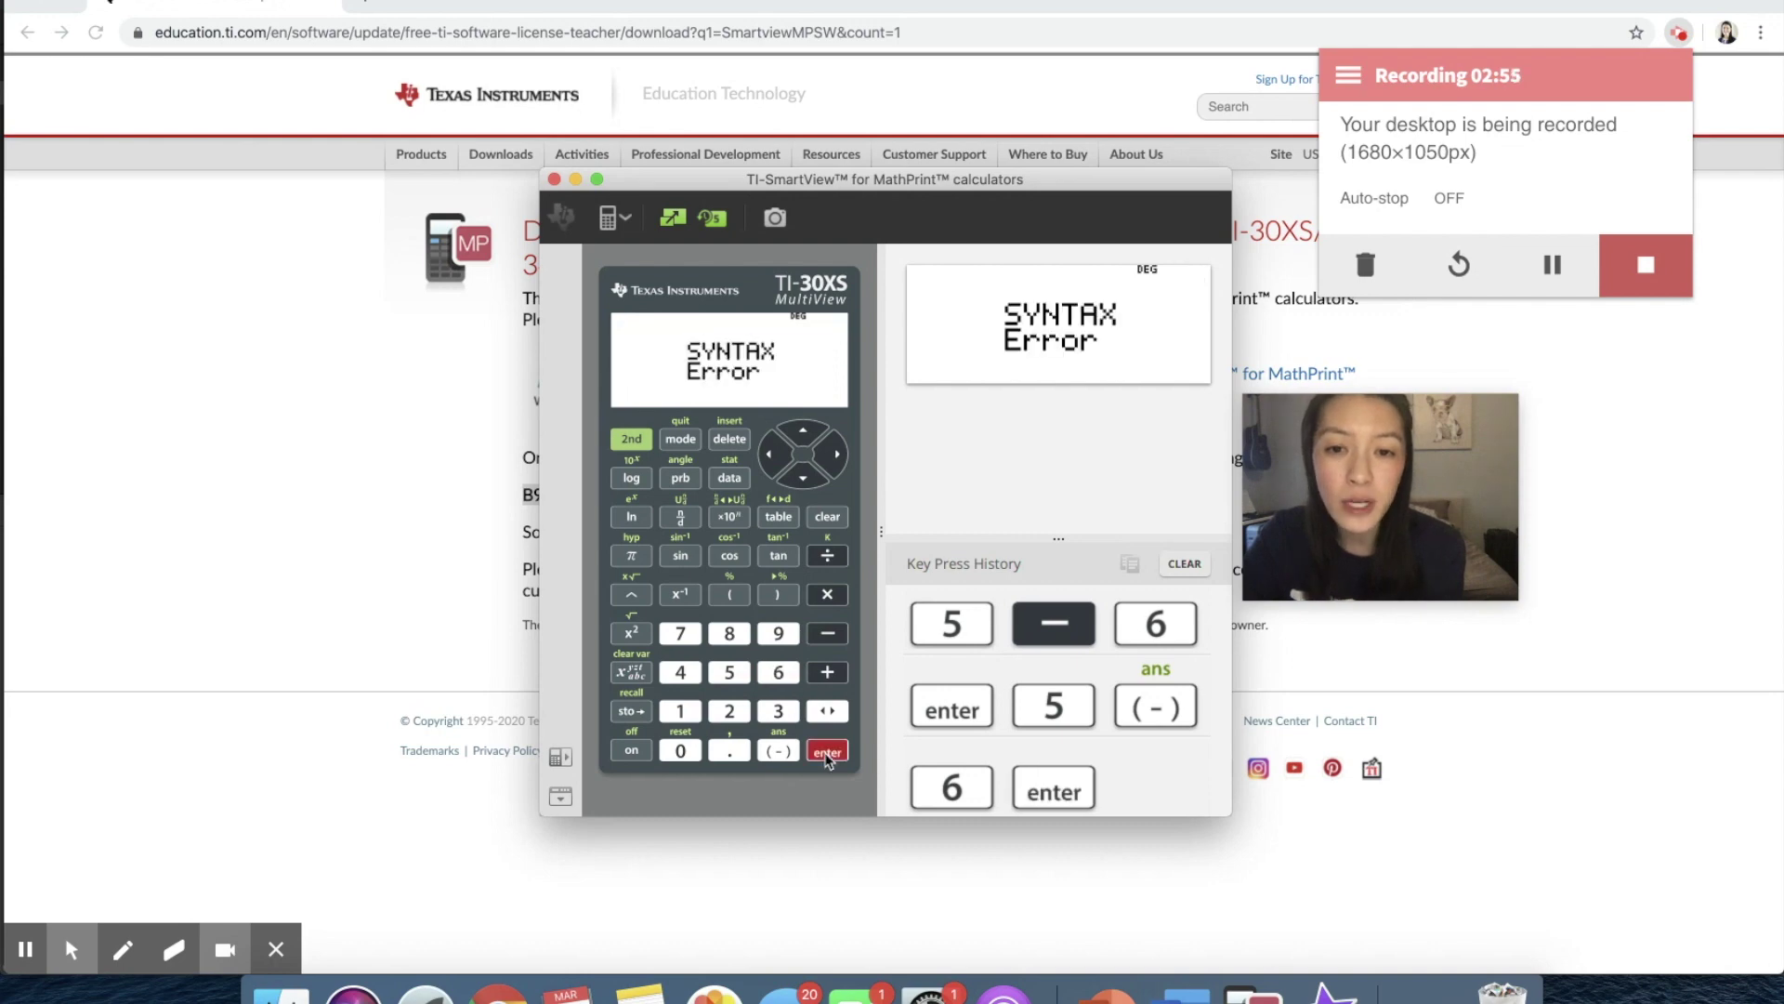
click(831, 522)
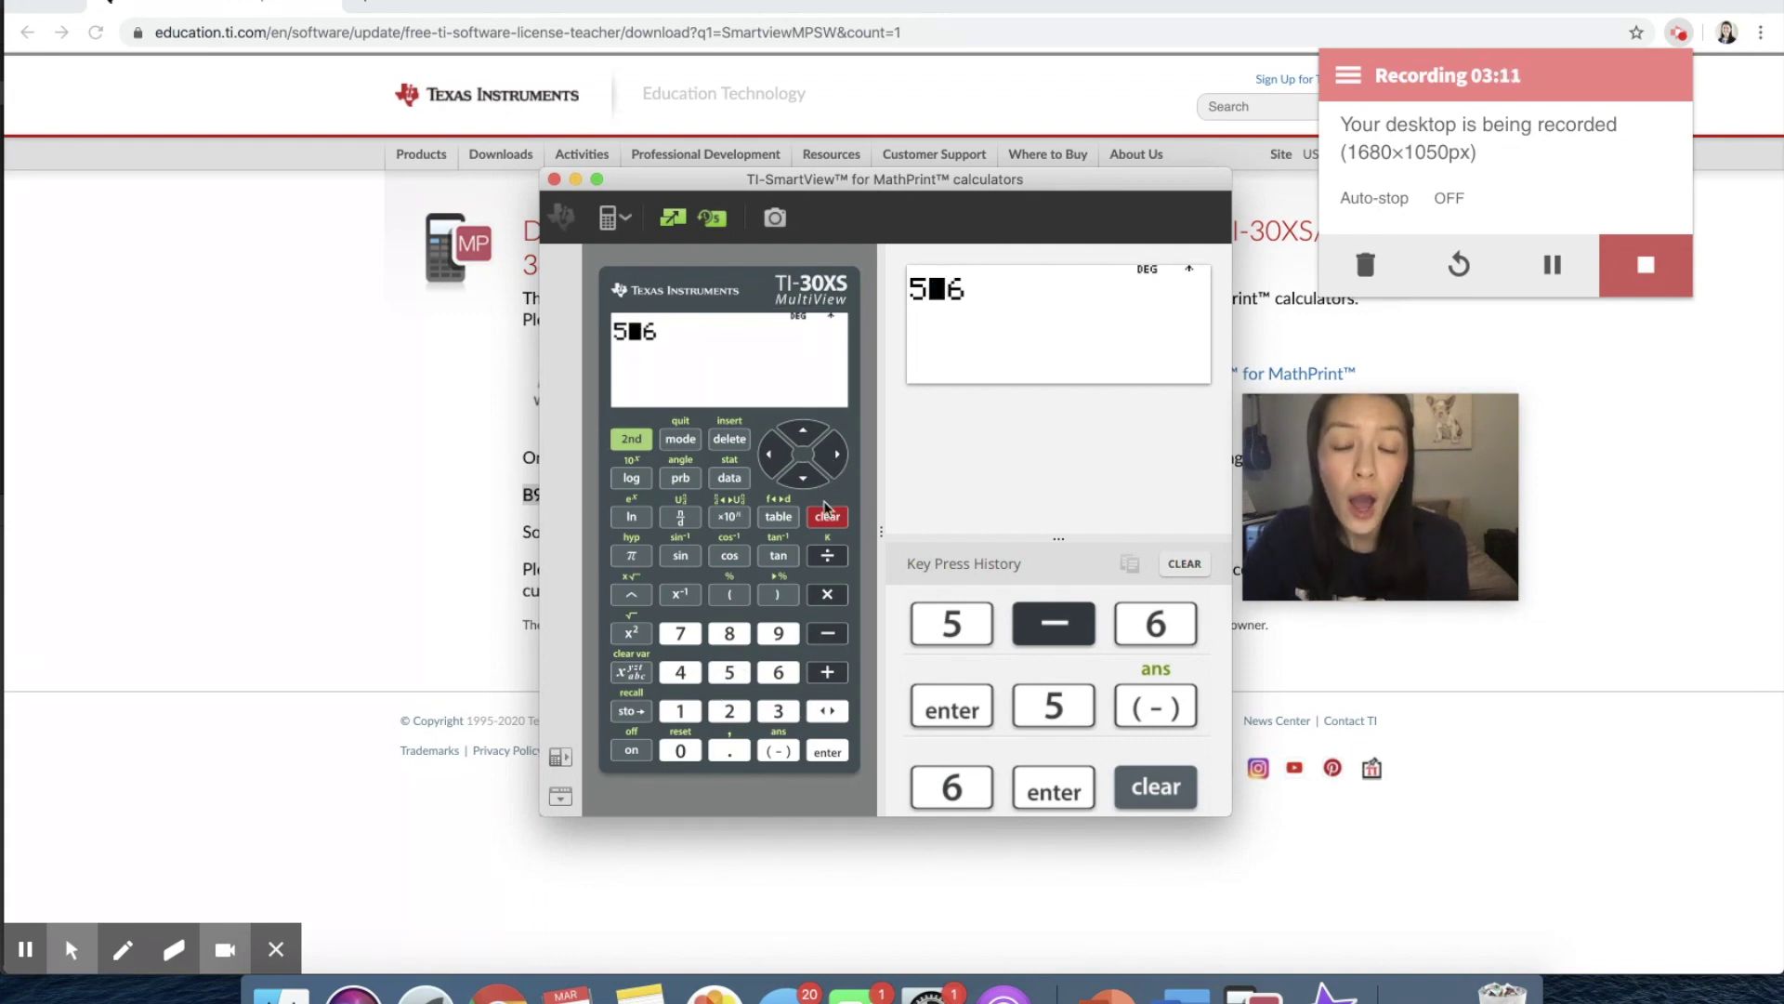
Clear the 5-6 entry and evaluate 5 + (−)6 to get −1
click(834, 456)
click(834, 456)
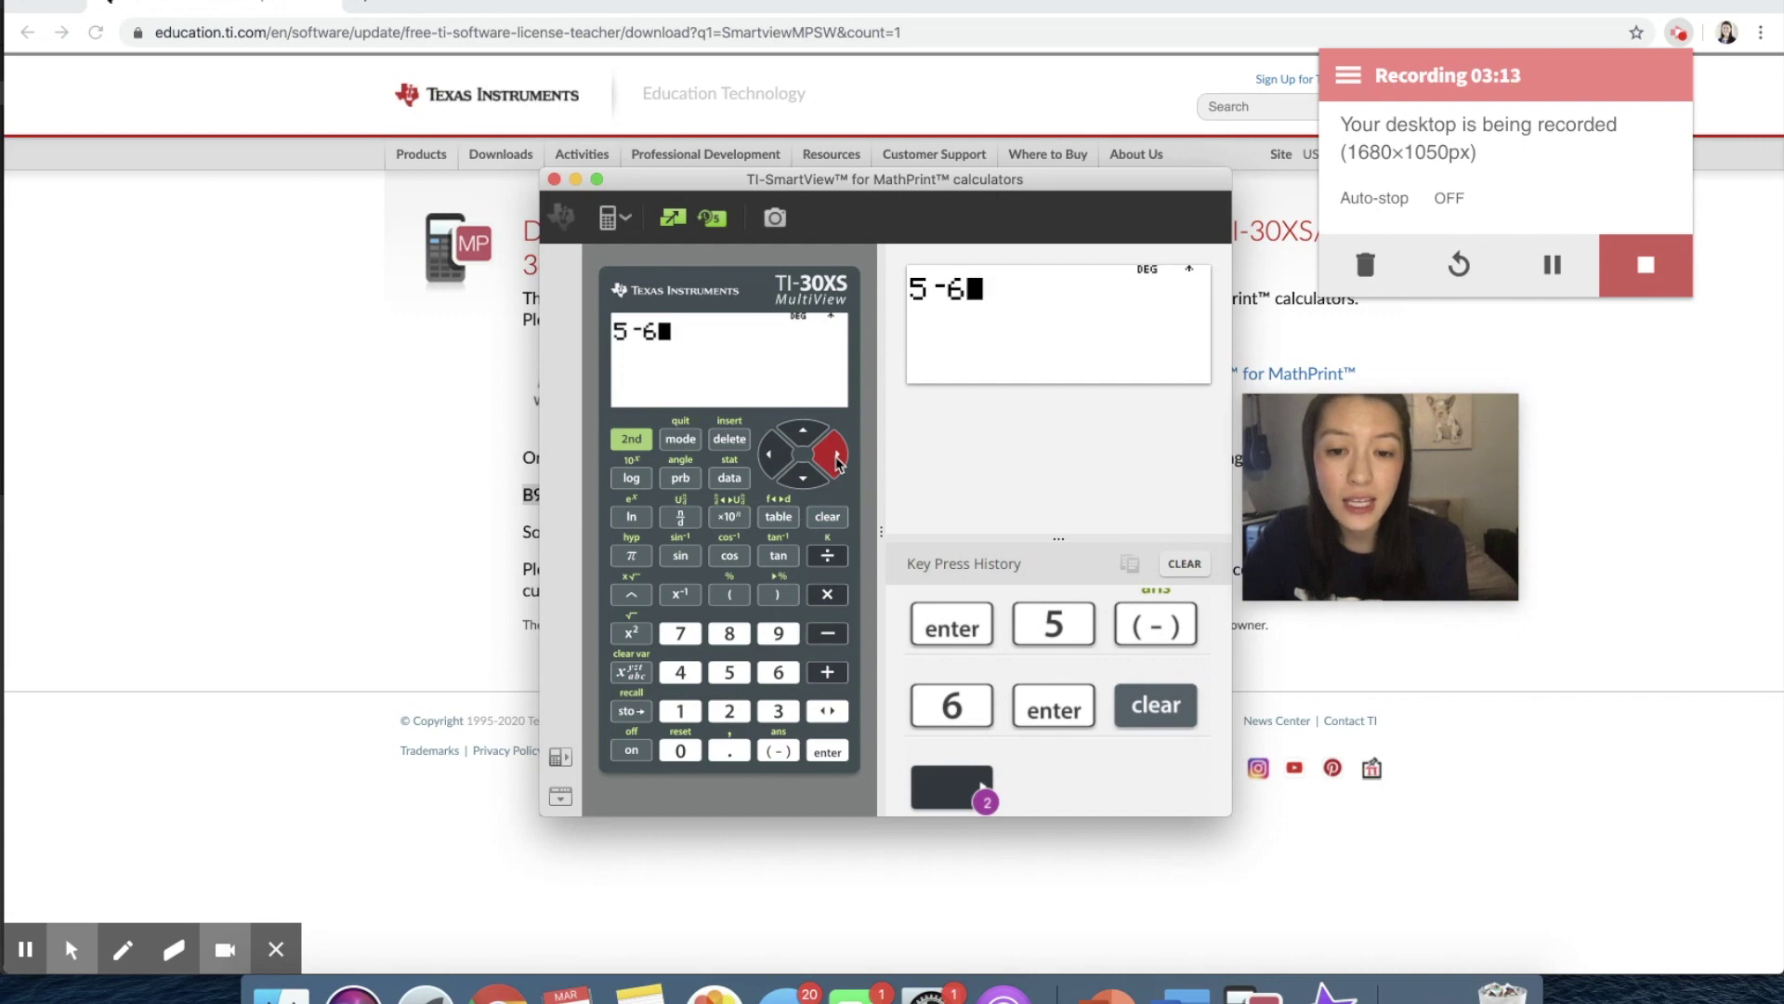
click(827, 516)
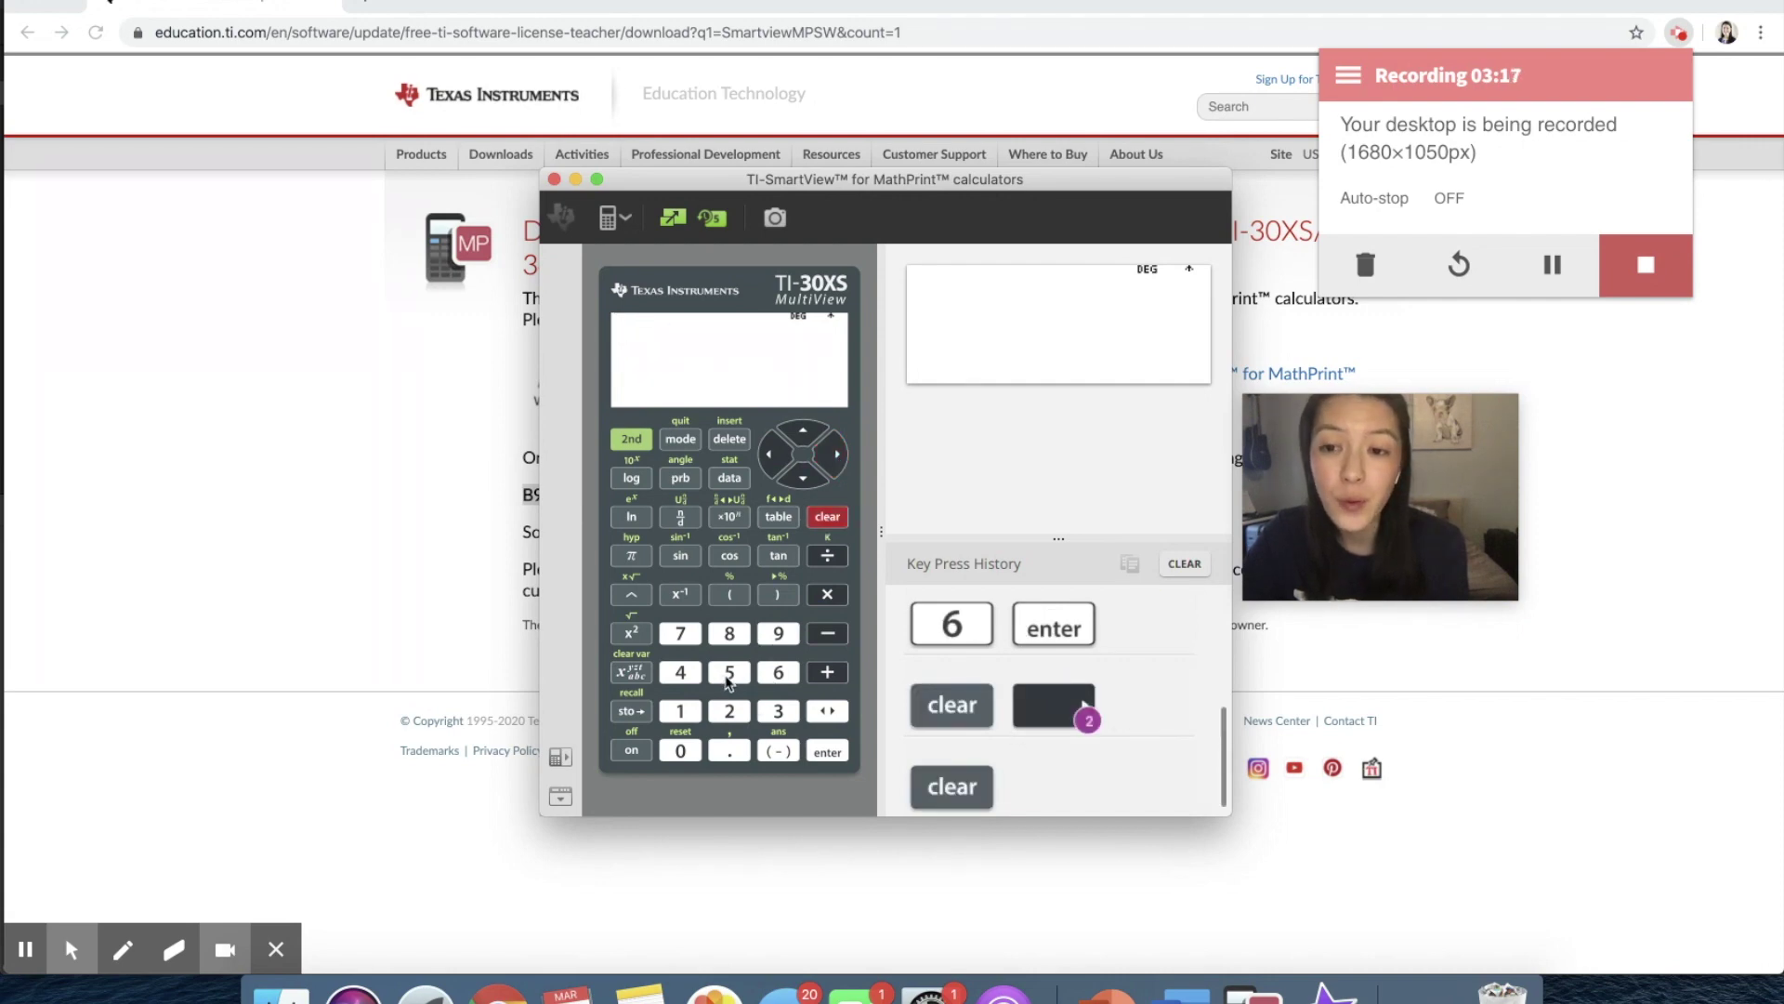
click(729, 681)
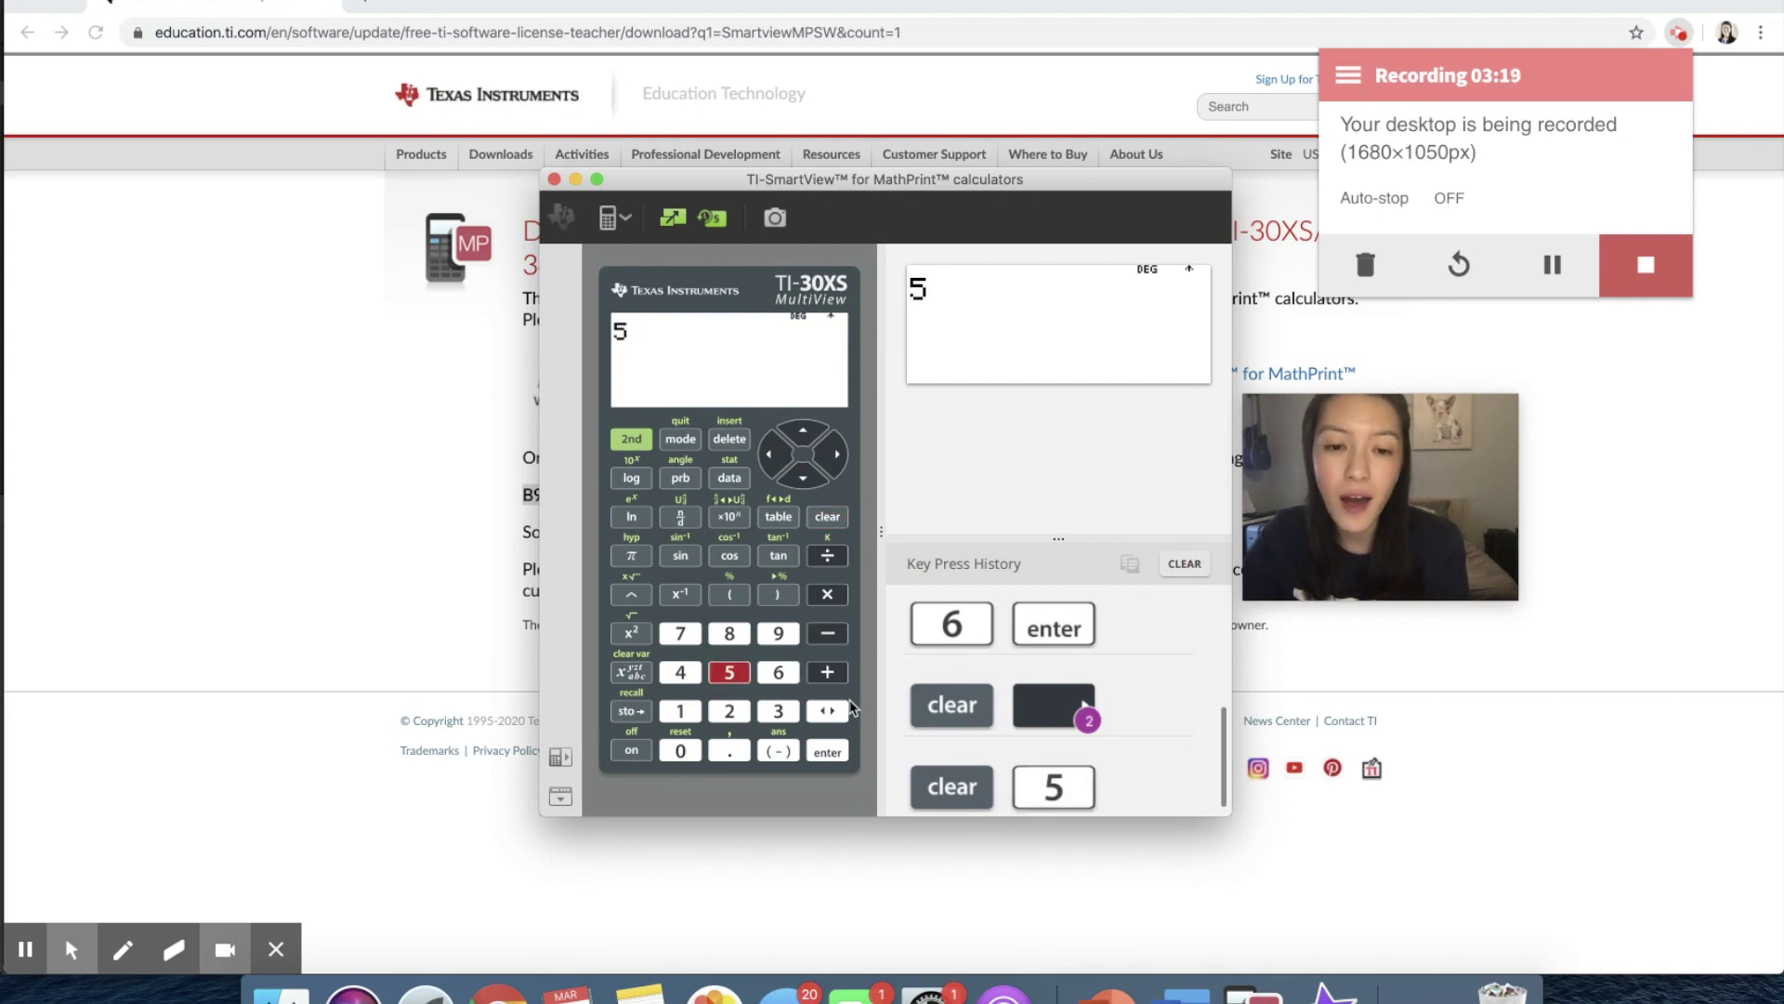
click(829, 678)
click(778, 751)
click(778, 672)
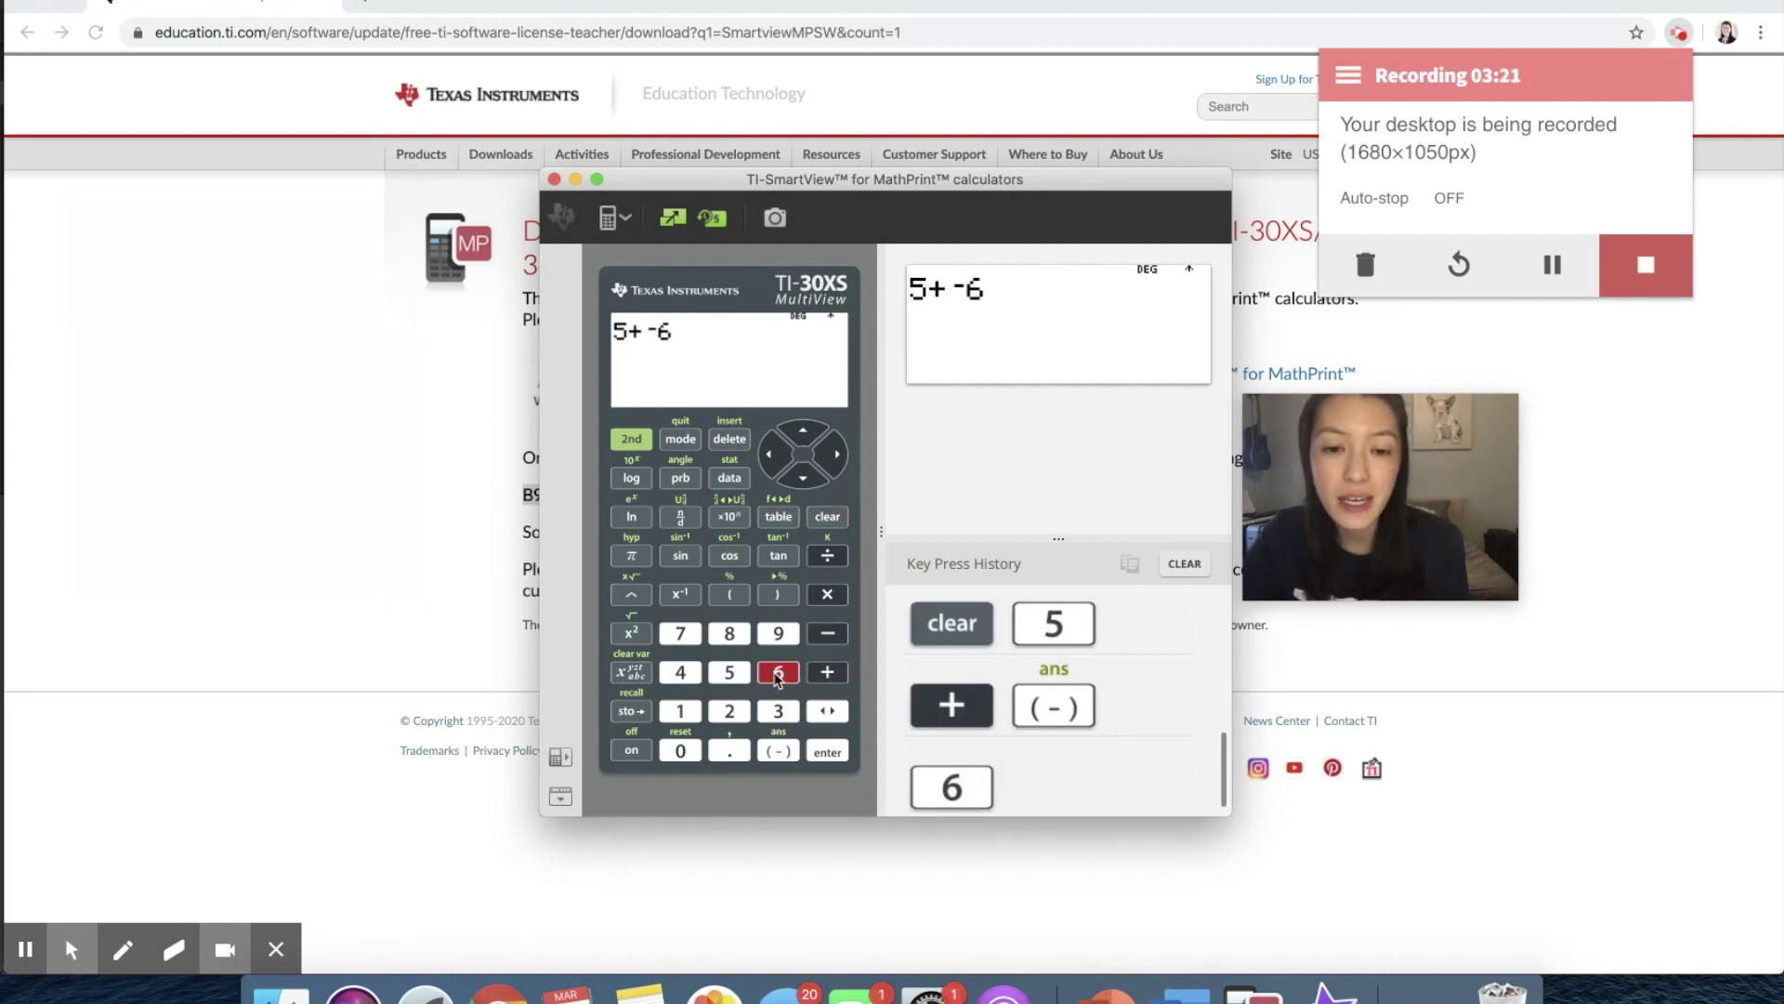
click(828, 753)
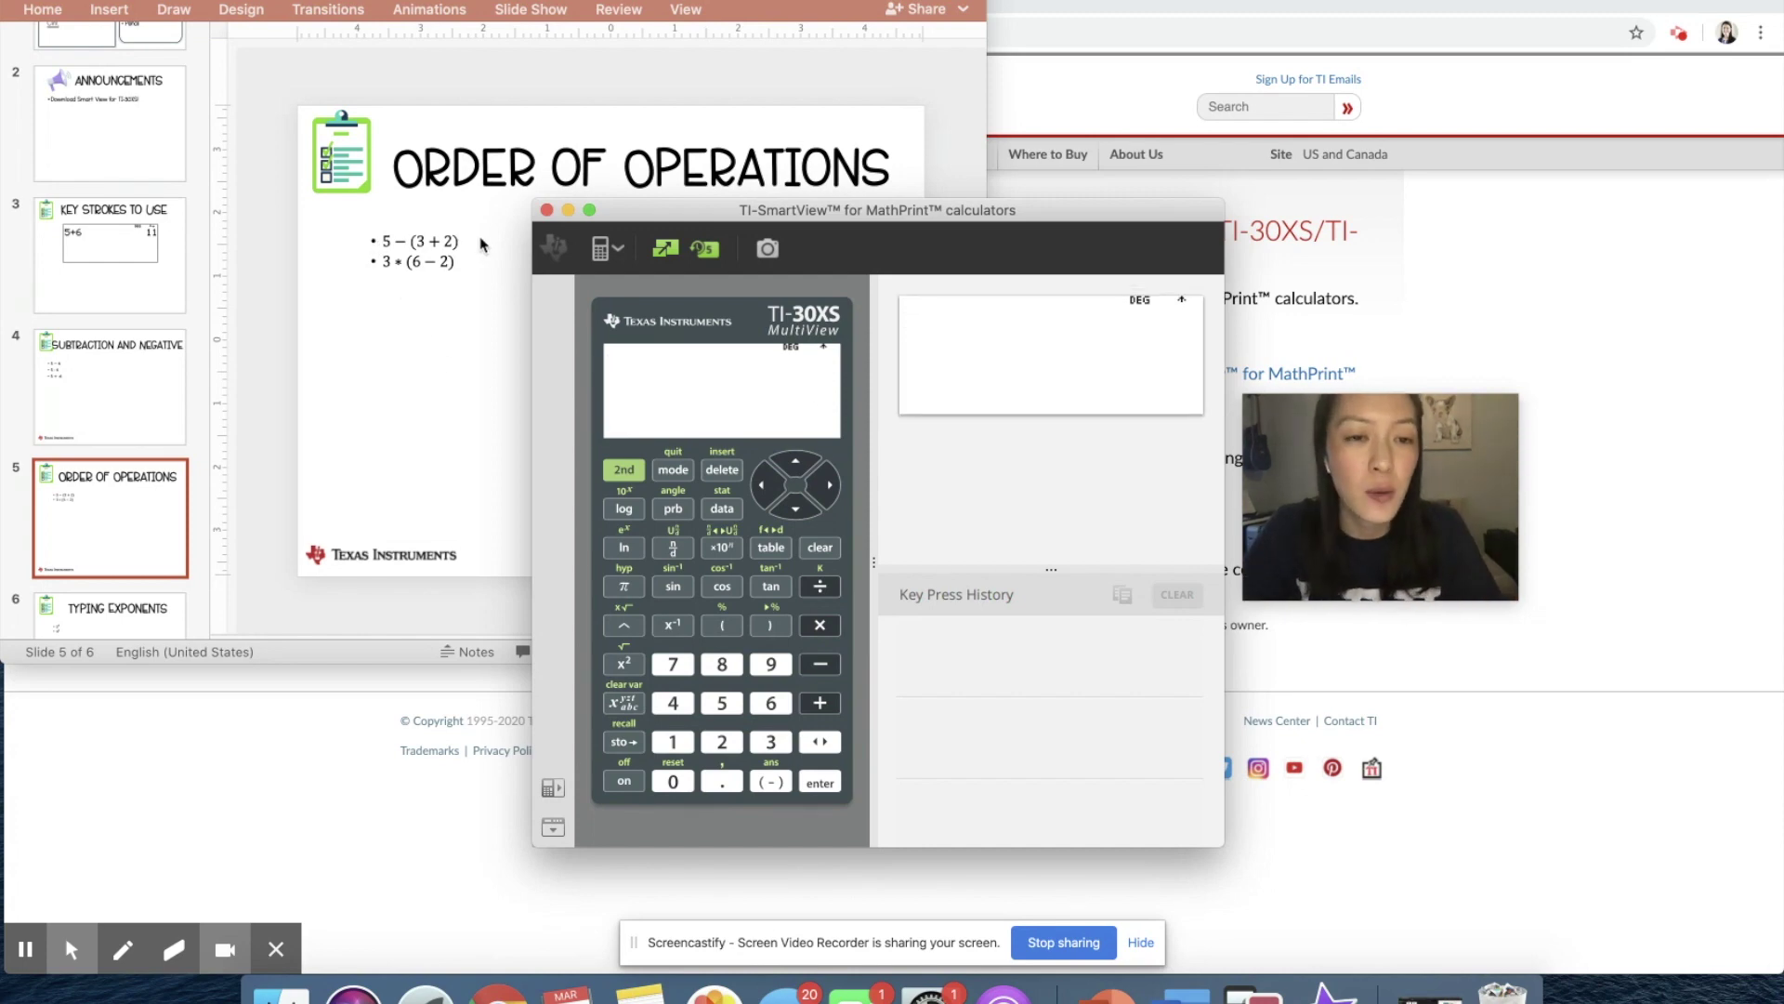
Evaluate 5−3+2 on the TI-30XS keypad to get 4
click(724, 708)
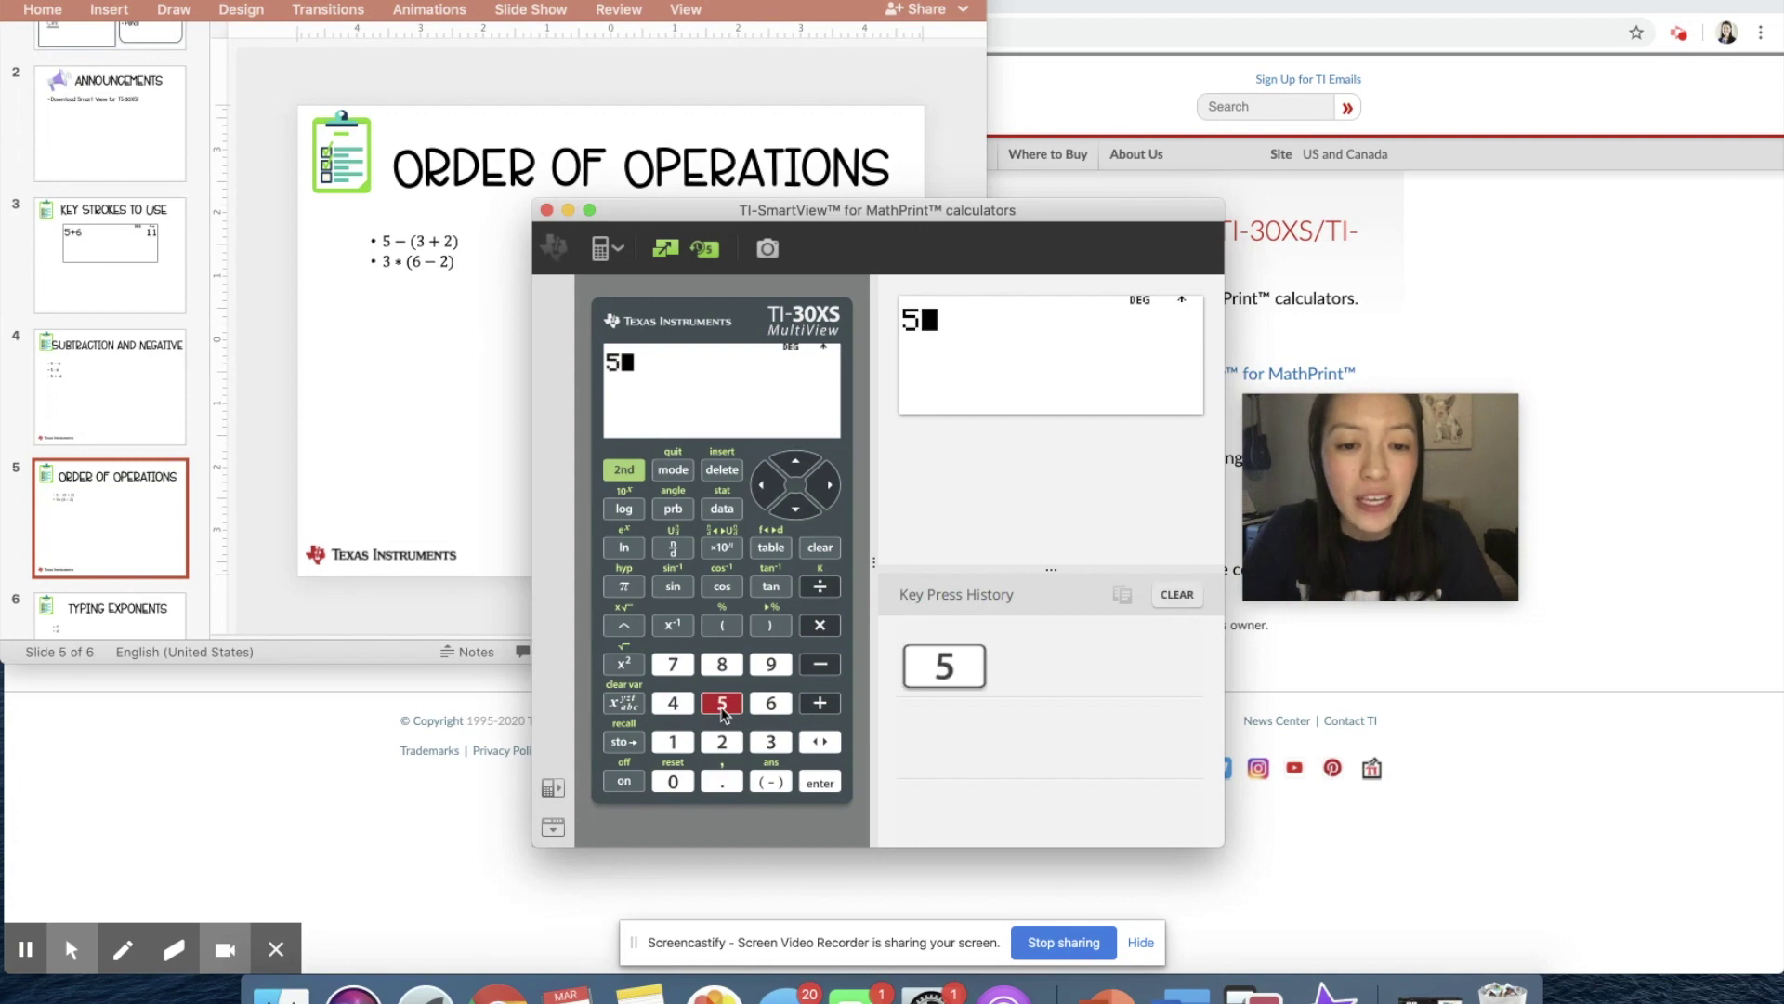
click(820, 664)
click(770, 741)
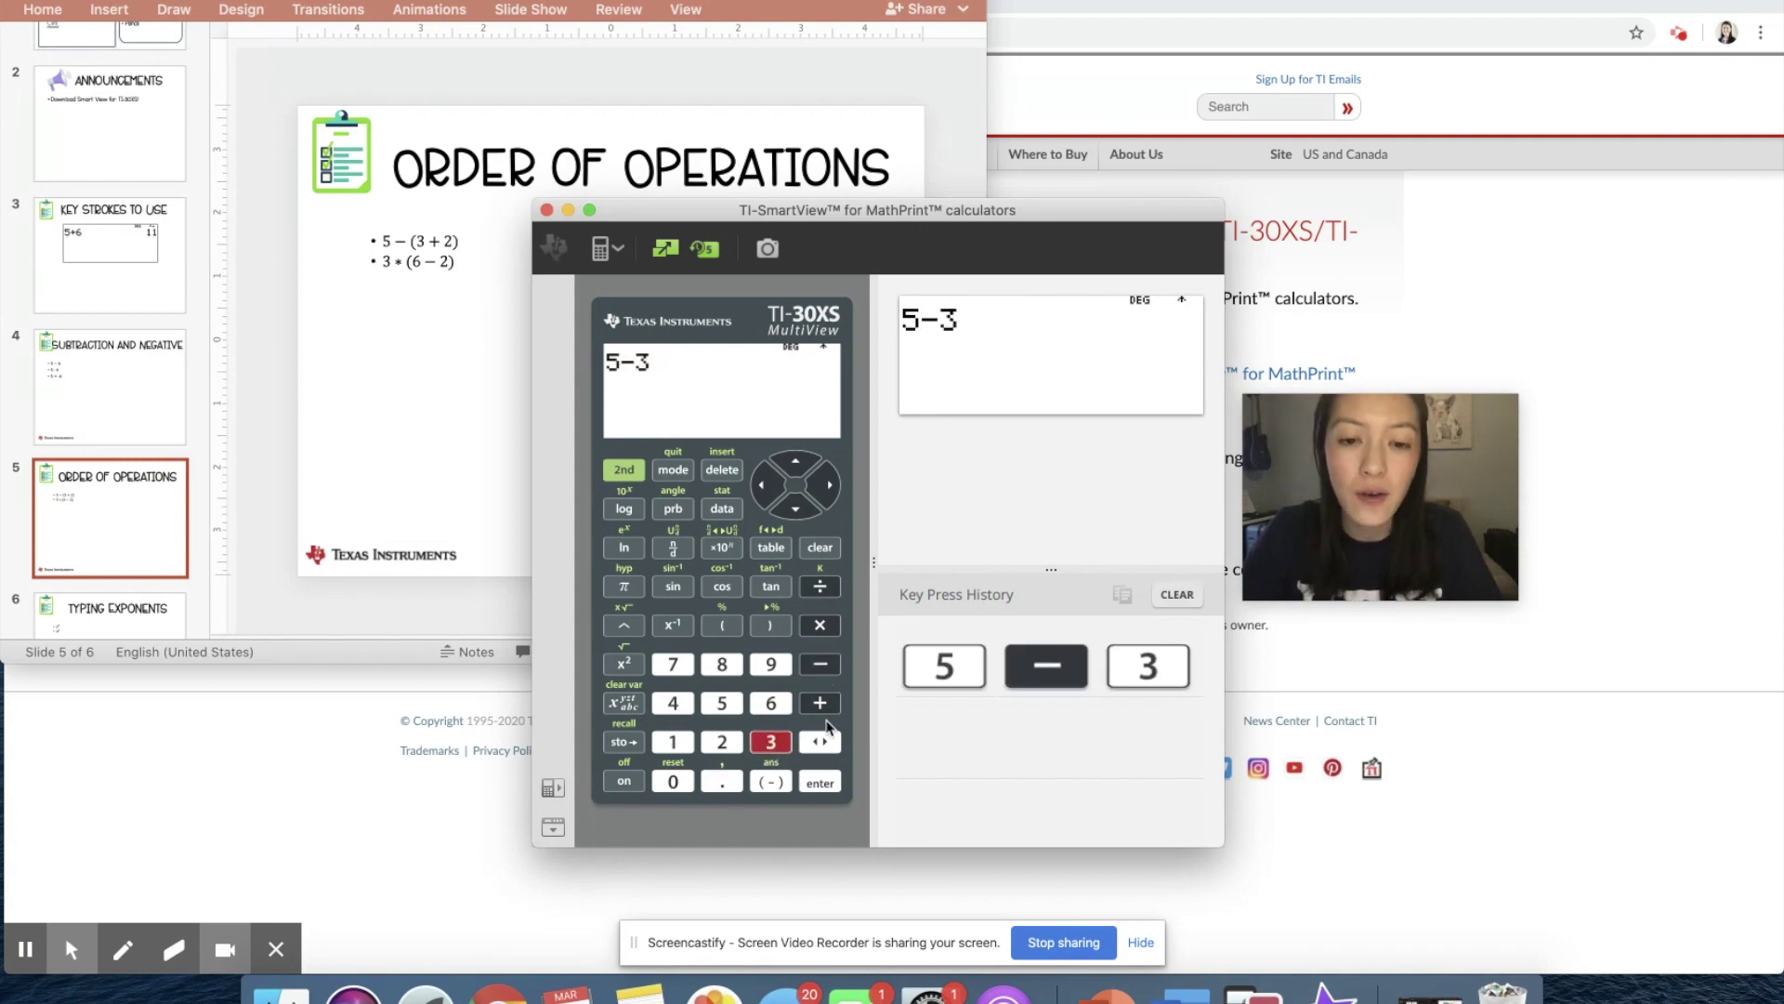
click(820, 702)
click(722, 741)
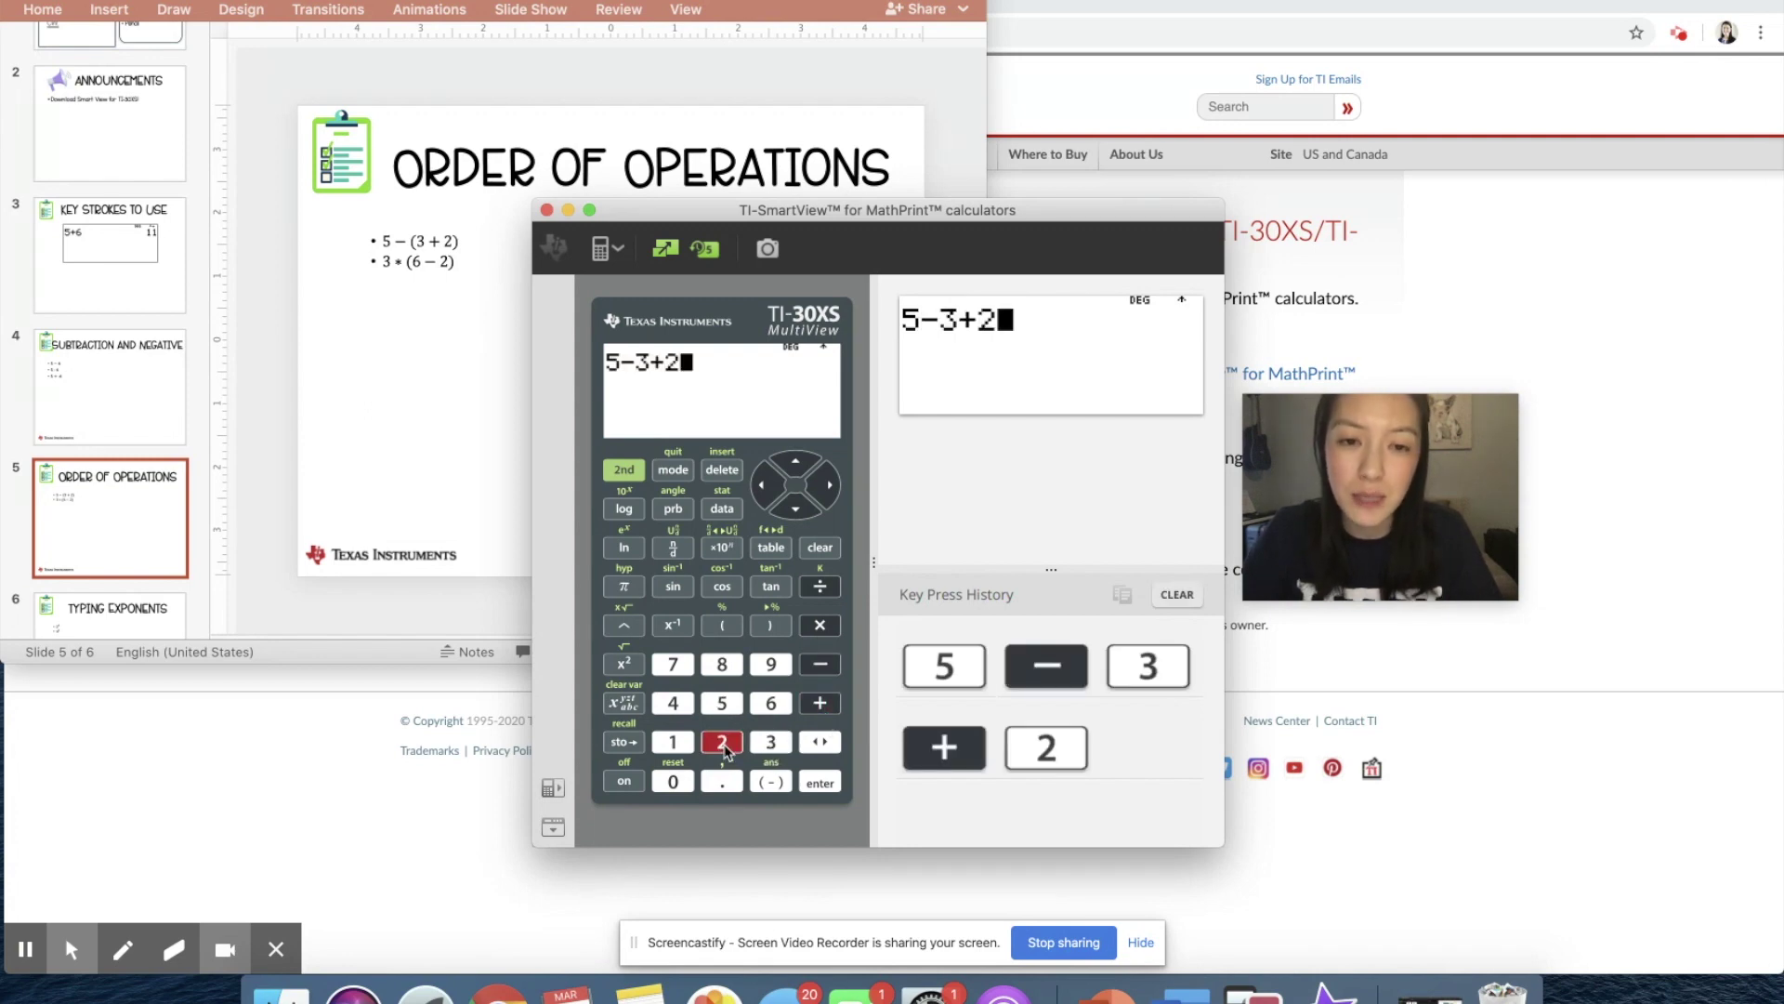
click(821, 784)
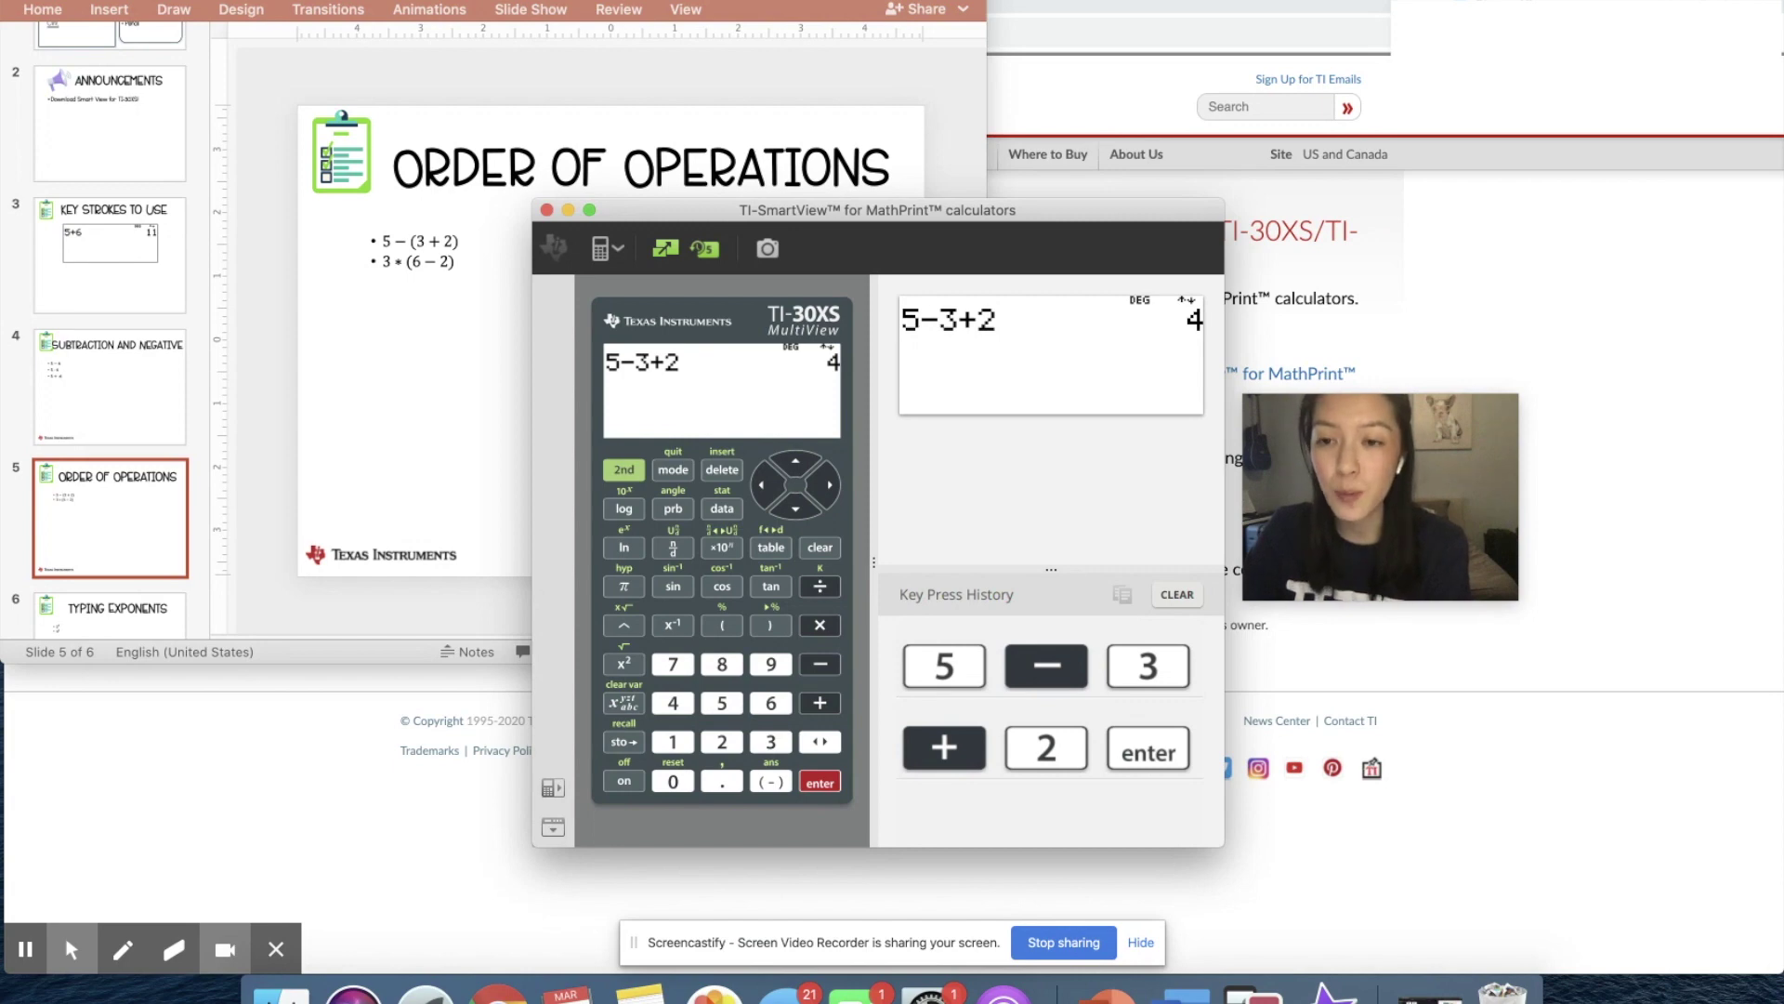
Clear the entry line and begin the next expression with 5
text(())
key(Escape)
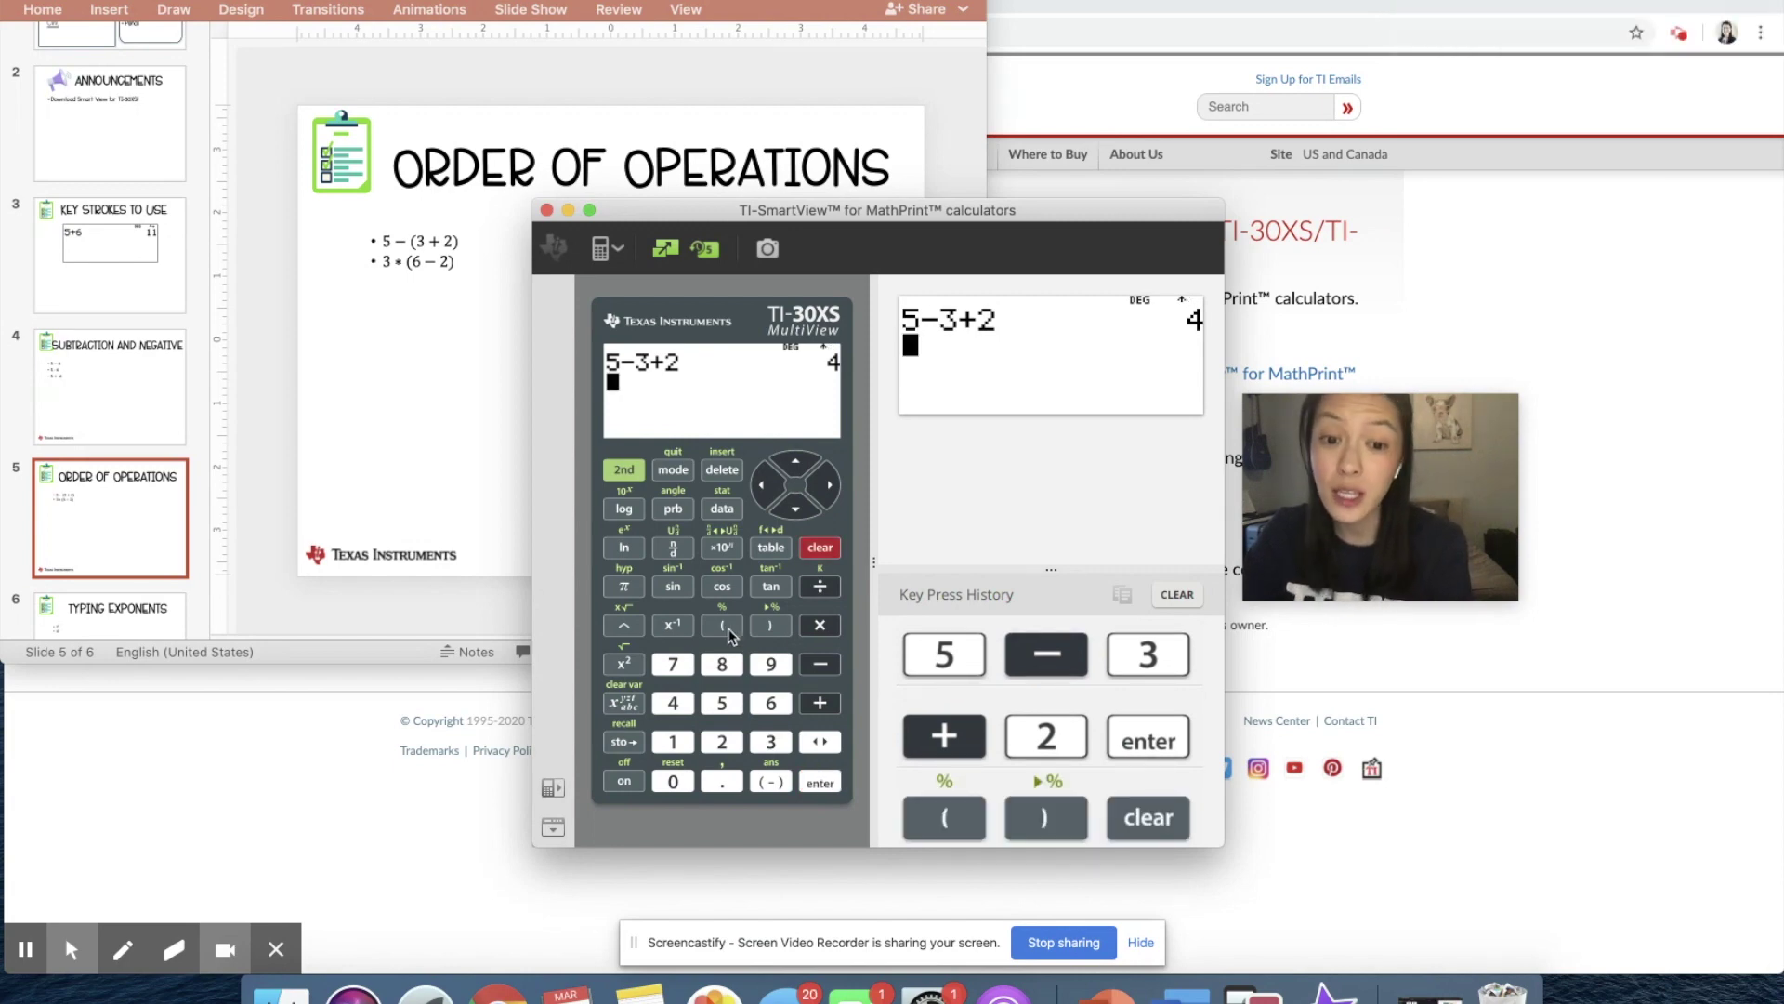
click(721, 703)
Complete 5−(3+2), evaluate it to 0, and clear the screen
click(819, 664)
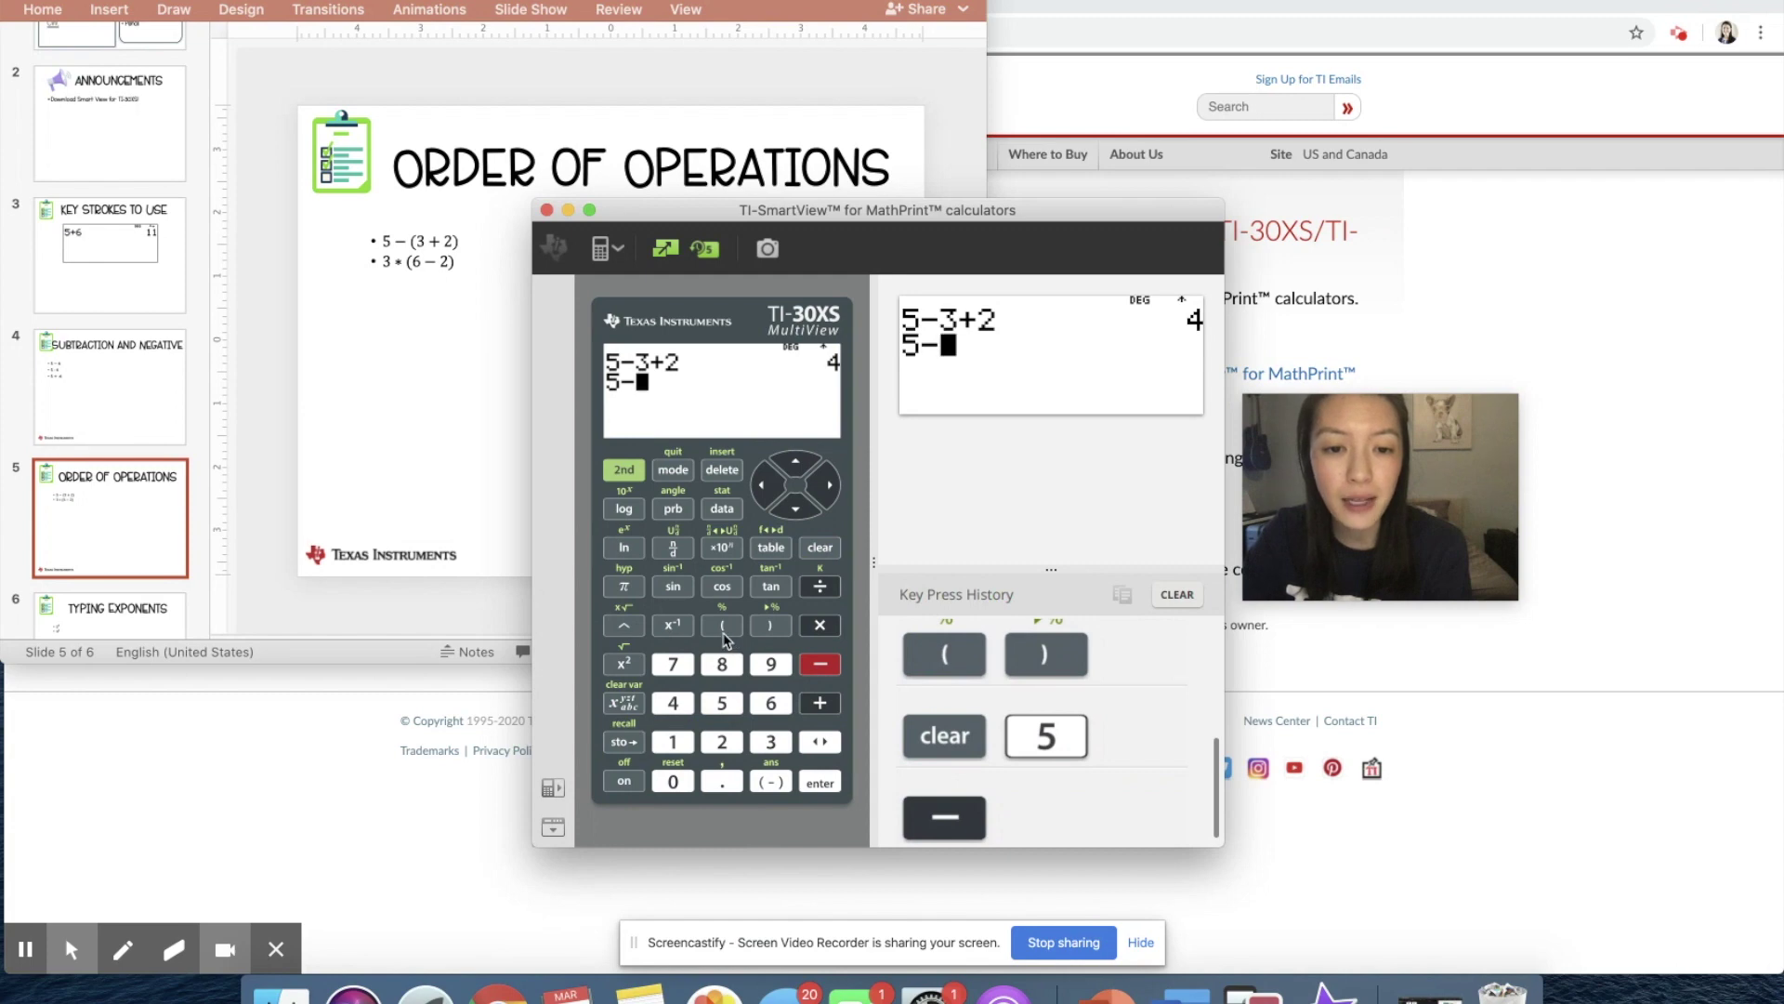
click(722, 624)
click(770, 742)
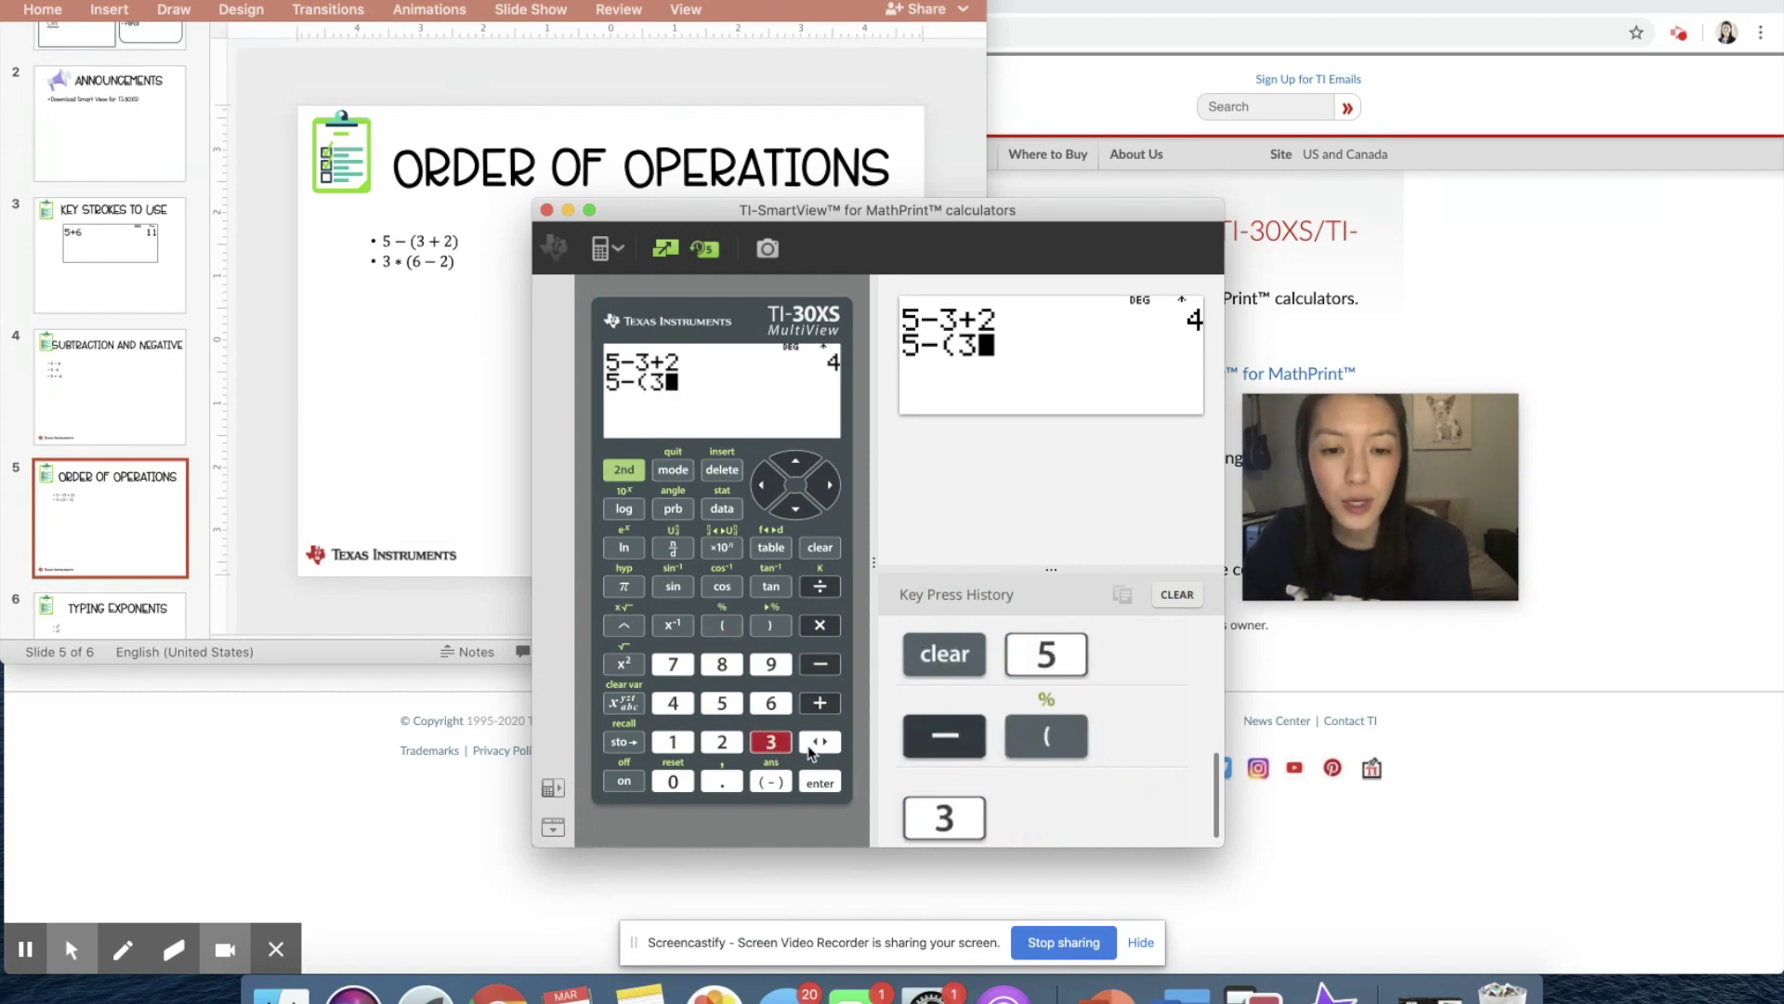
click(820, 703)
click(721, 741)
click(770, 624)
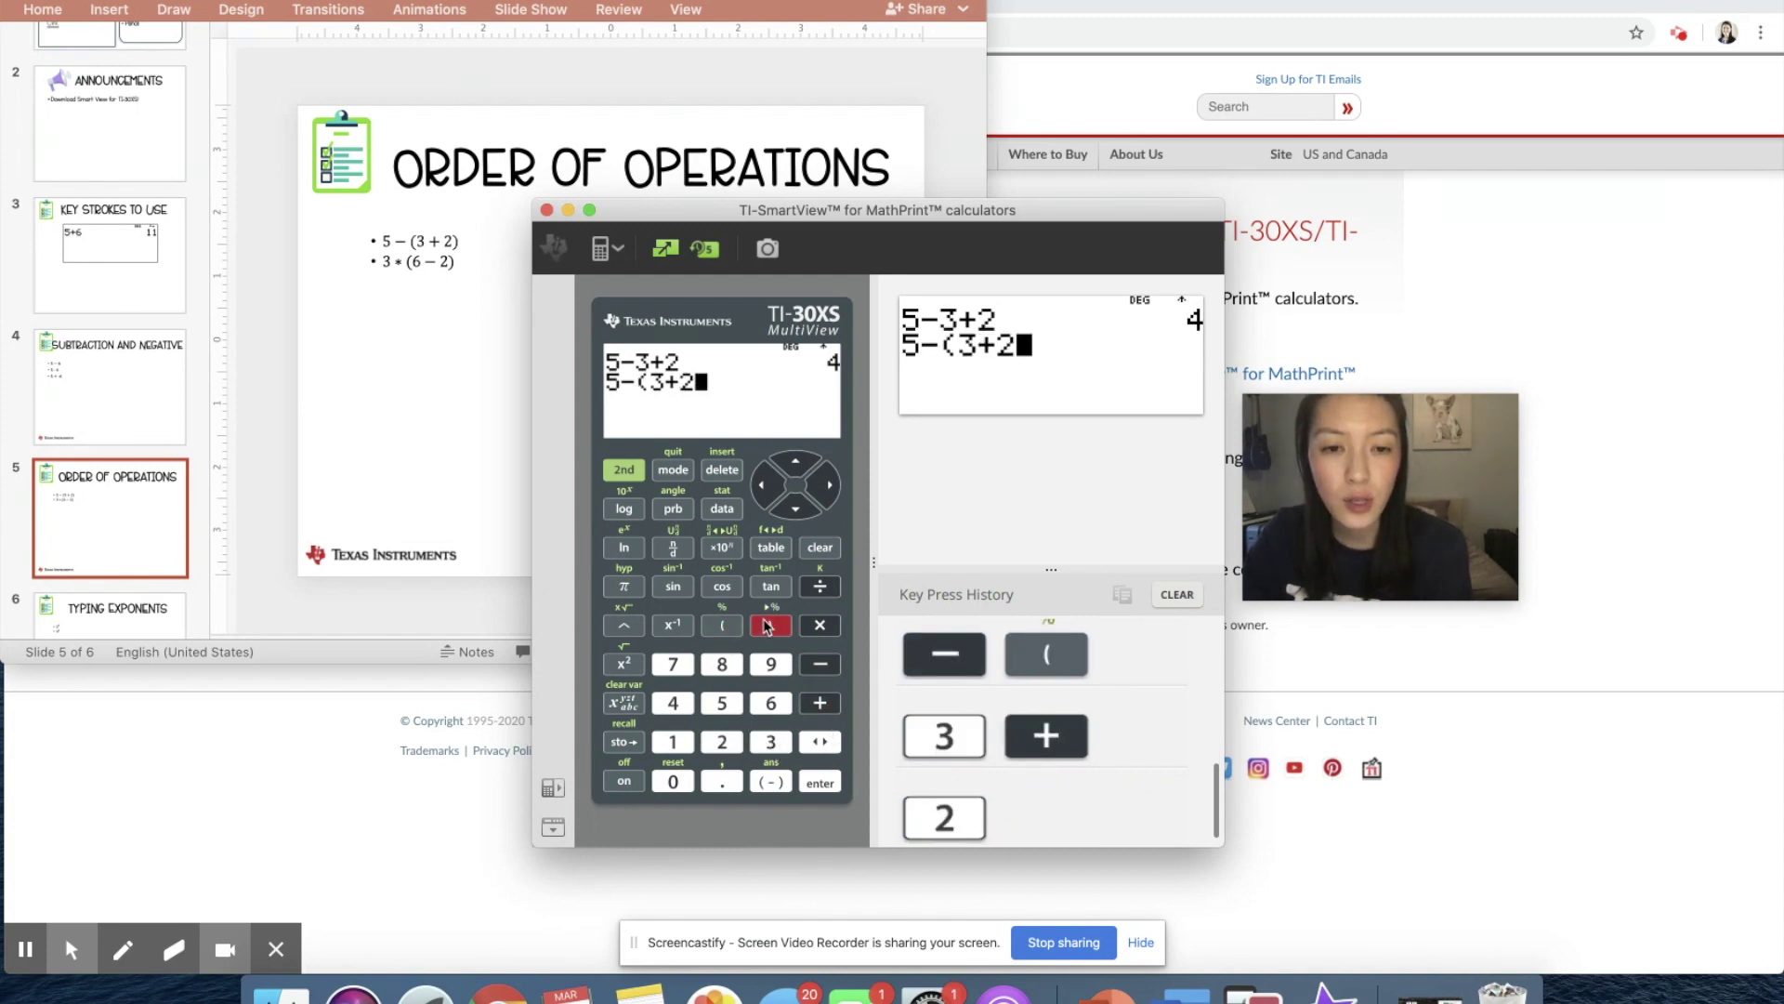
click(820, 783)
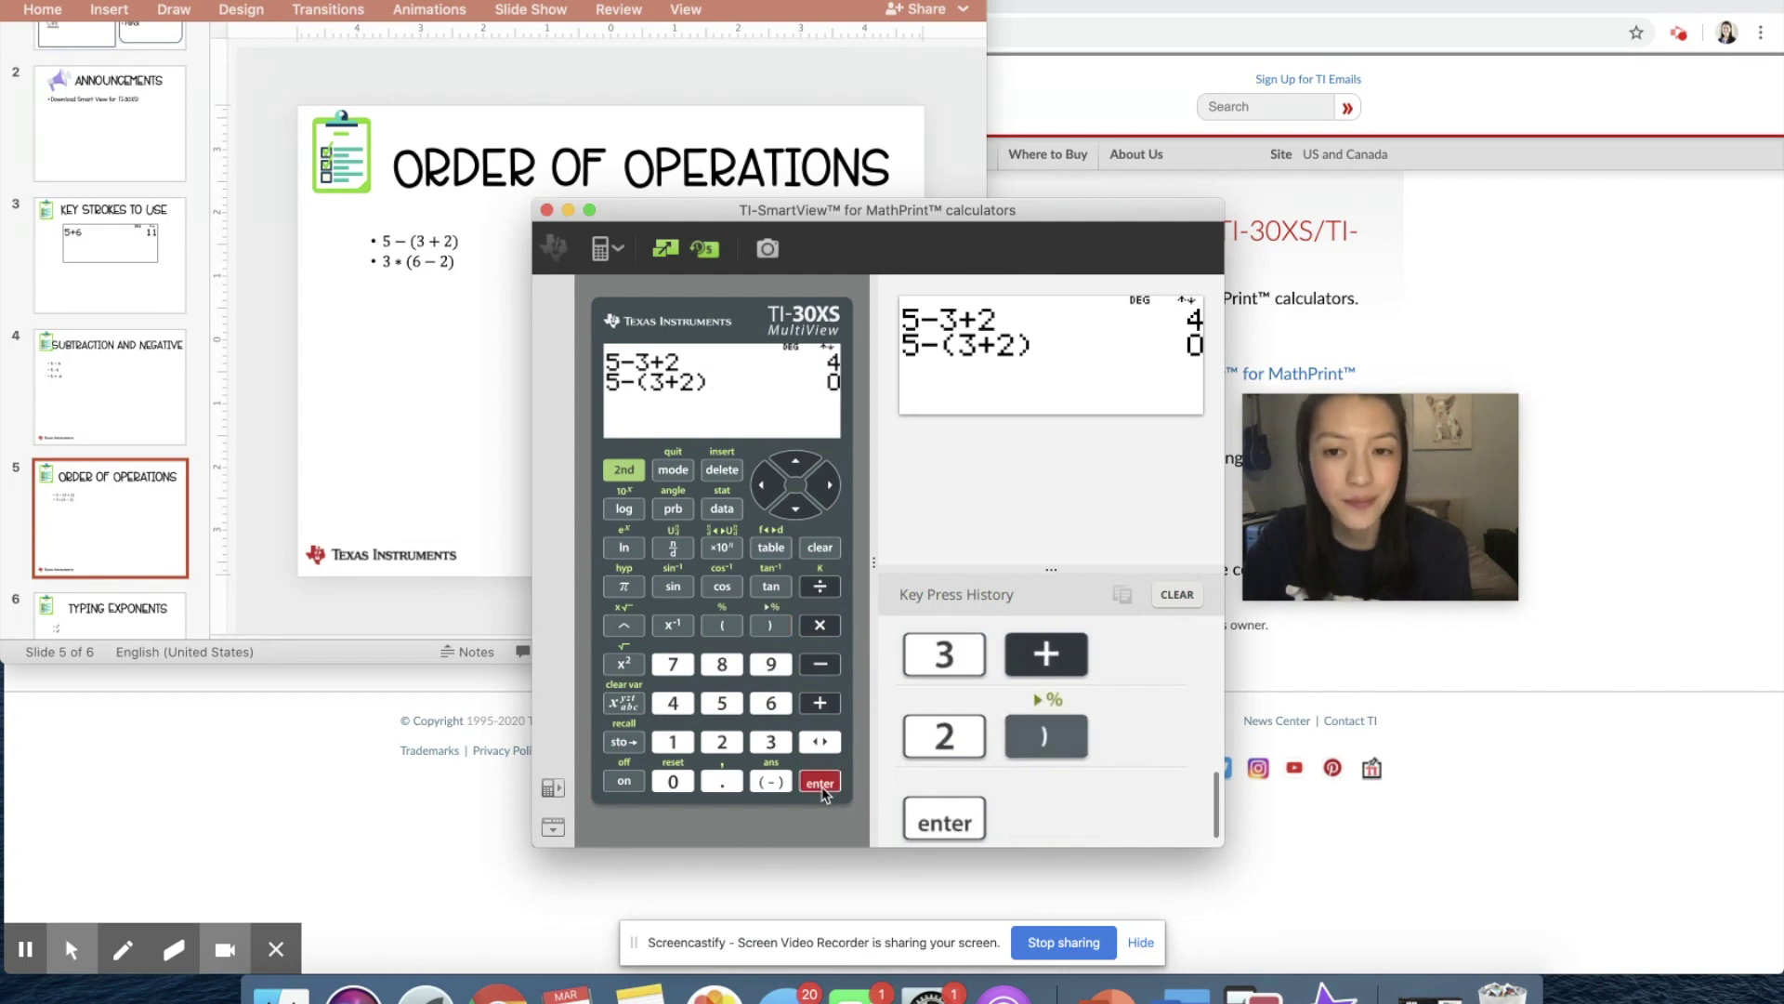
click(820, 547)
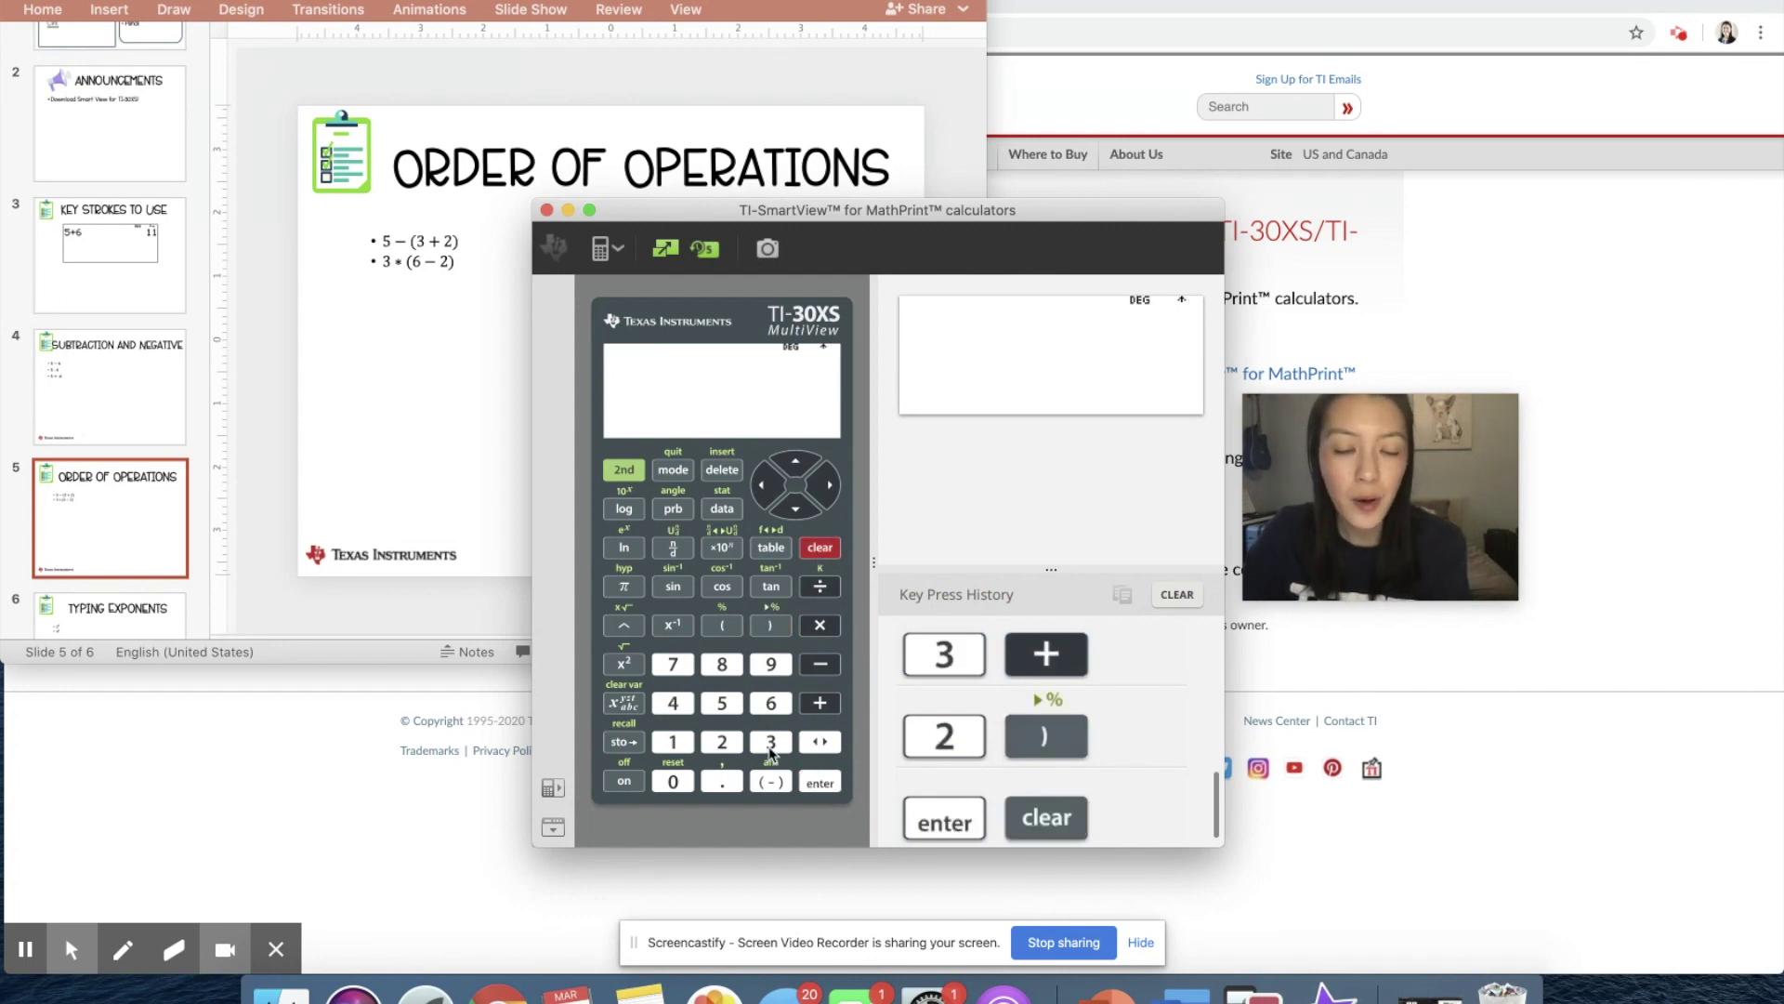
Evaluate 3×(6−2) to get 12, then clear the screen
click(770, 742)
click(820, 624)
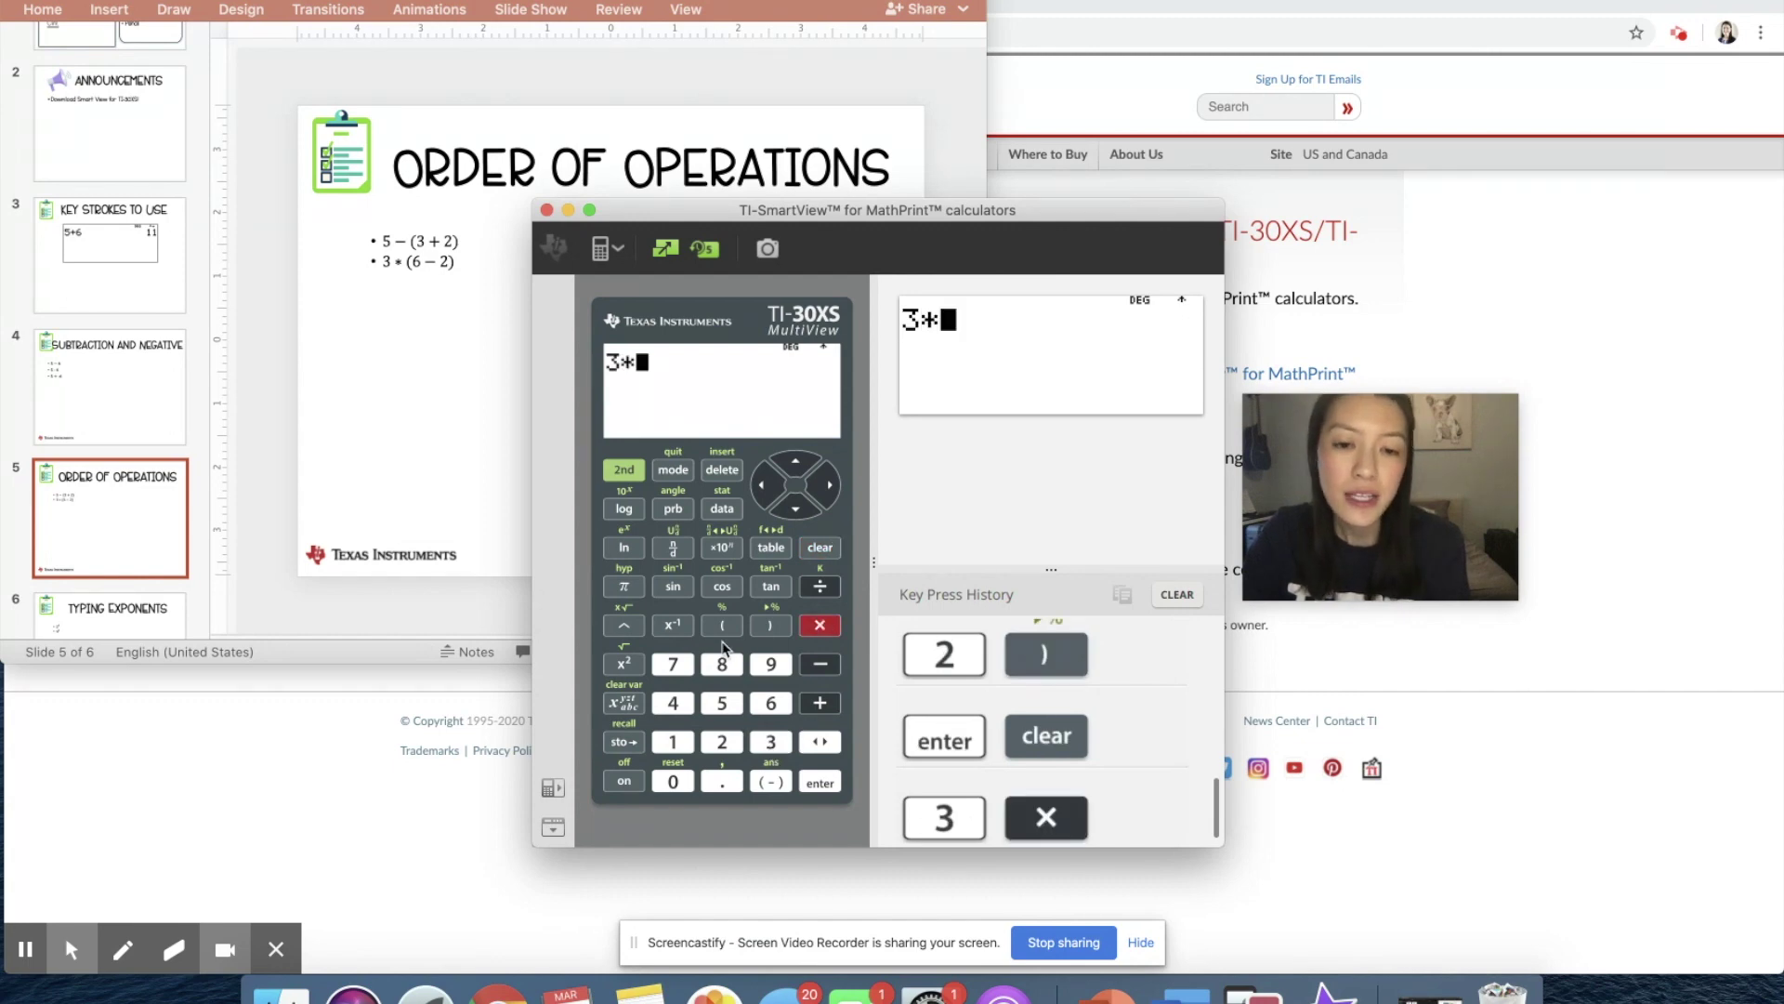
click(723, 625)
click(771, 703)
click(832, 665)
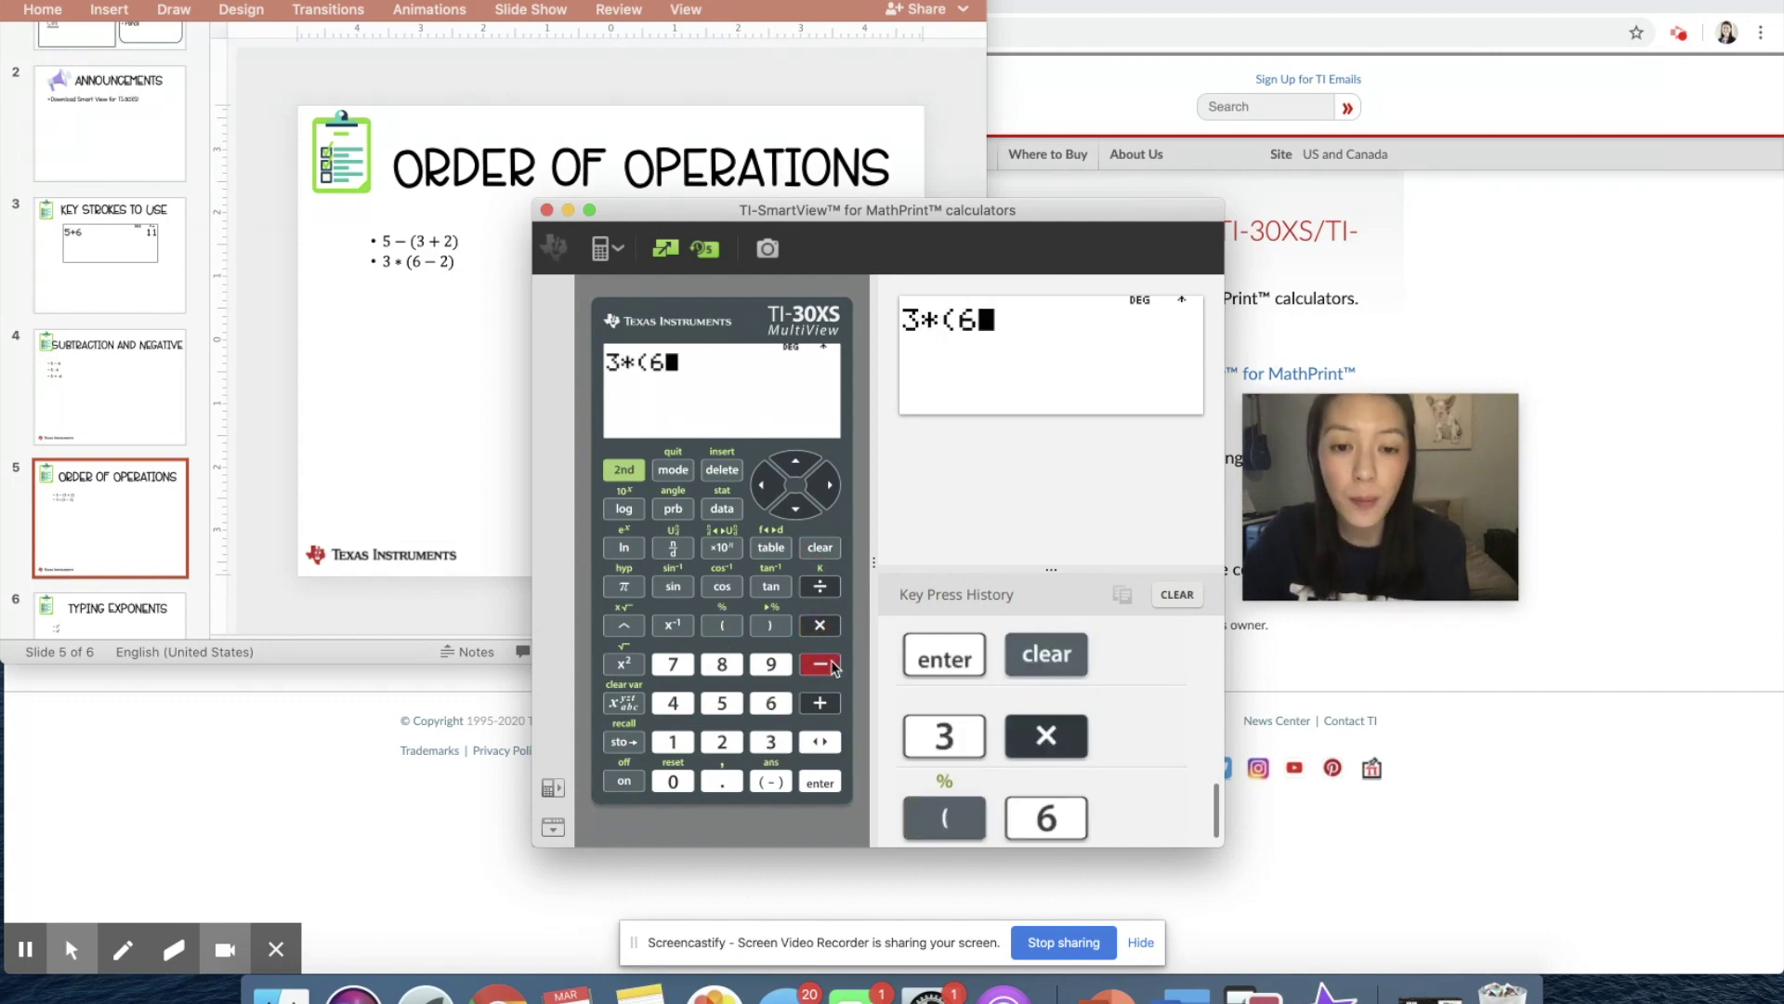
click(722, 742)
click(771, 625)
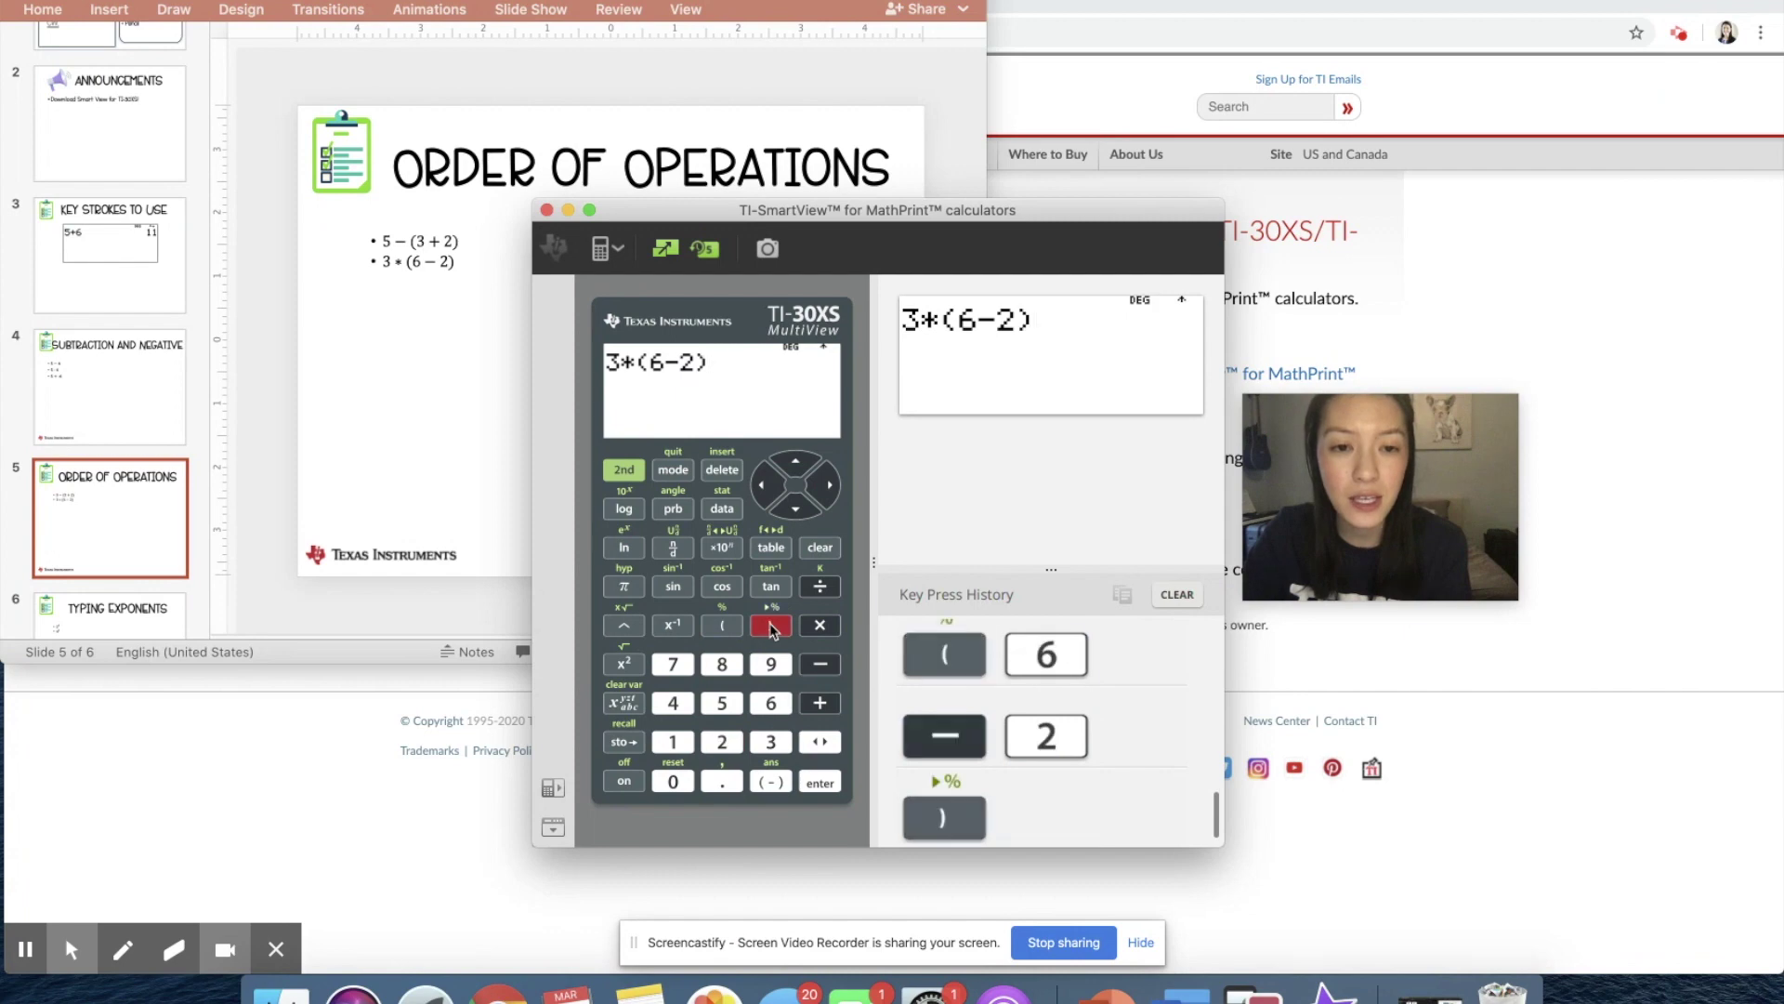
click(819, 783)
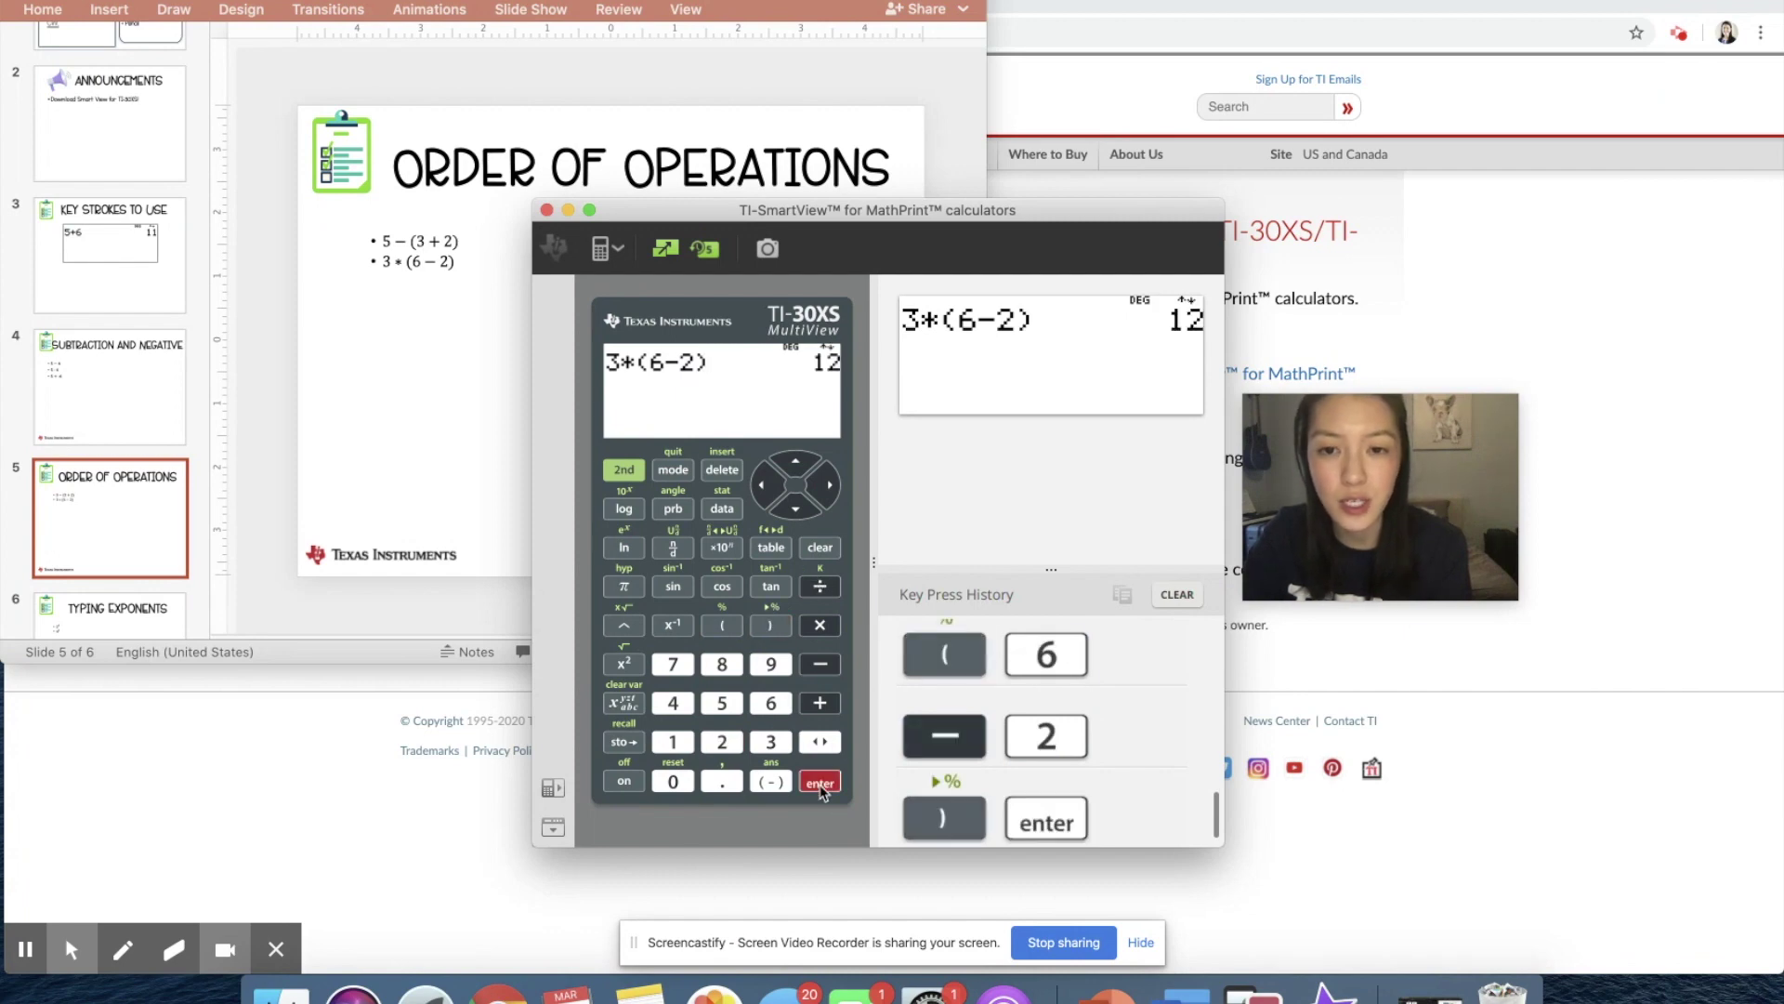
click(819, 547)
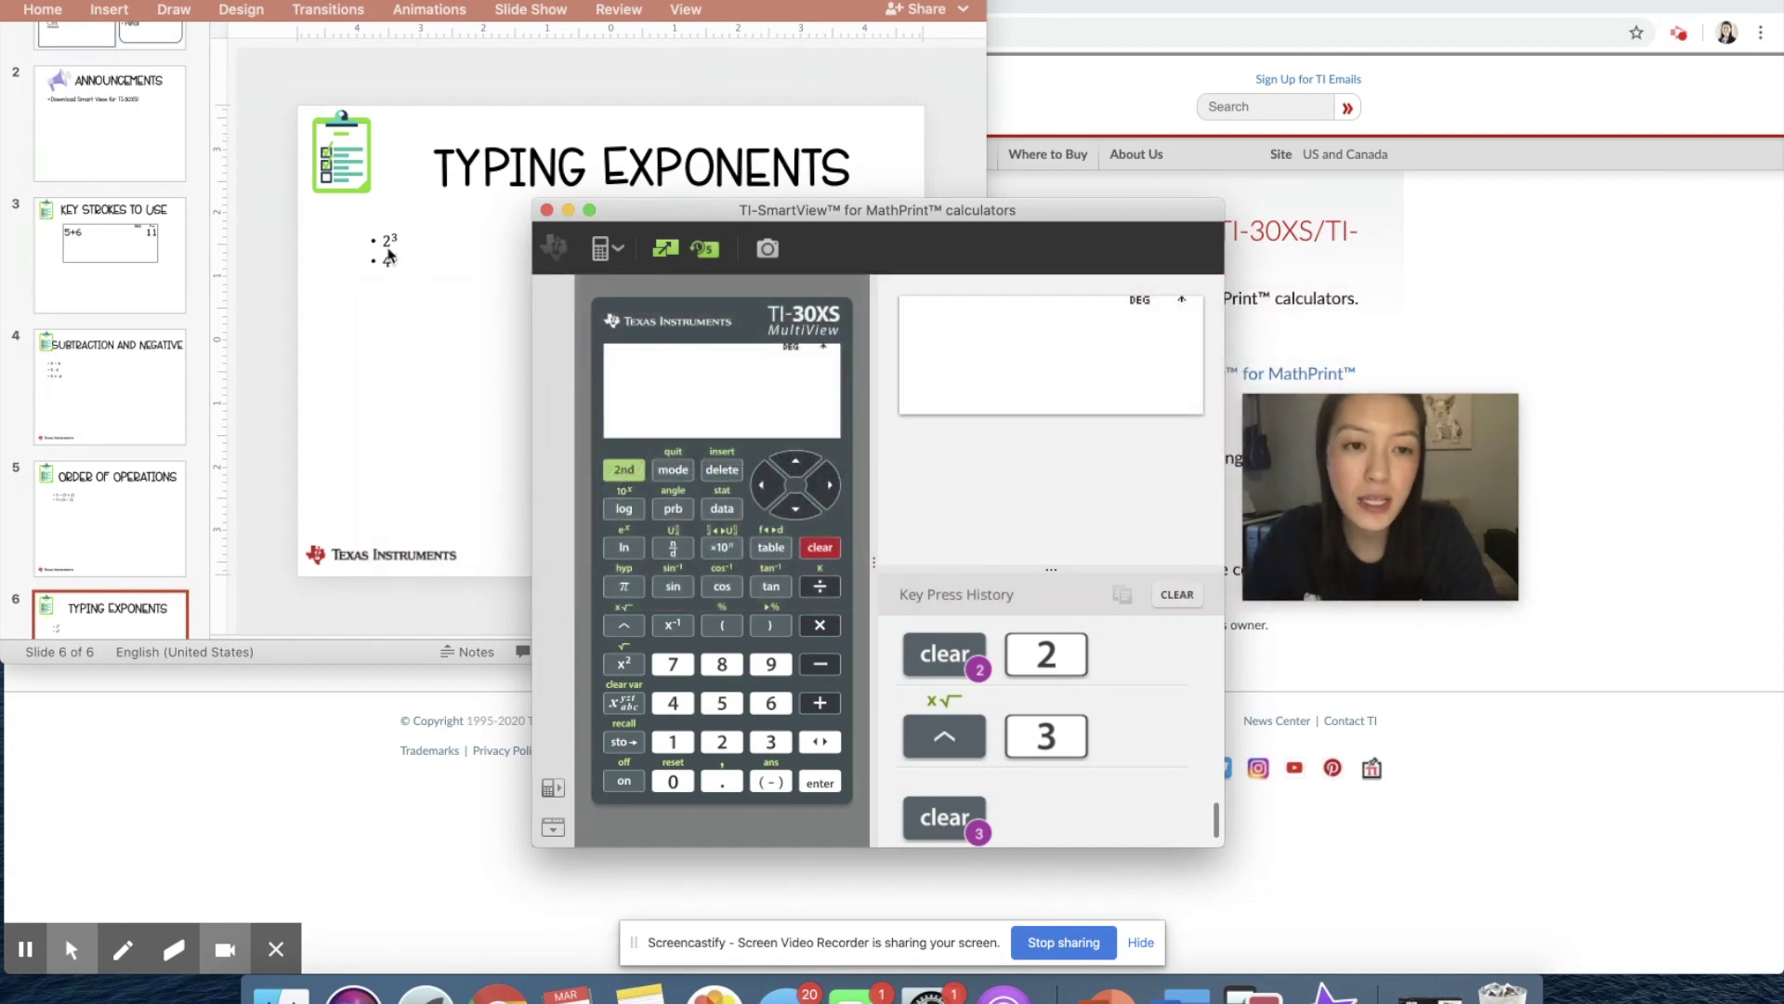
Evaluate 2^3 on the TI-30XS, getting 8
click(721, 741)
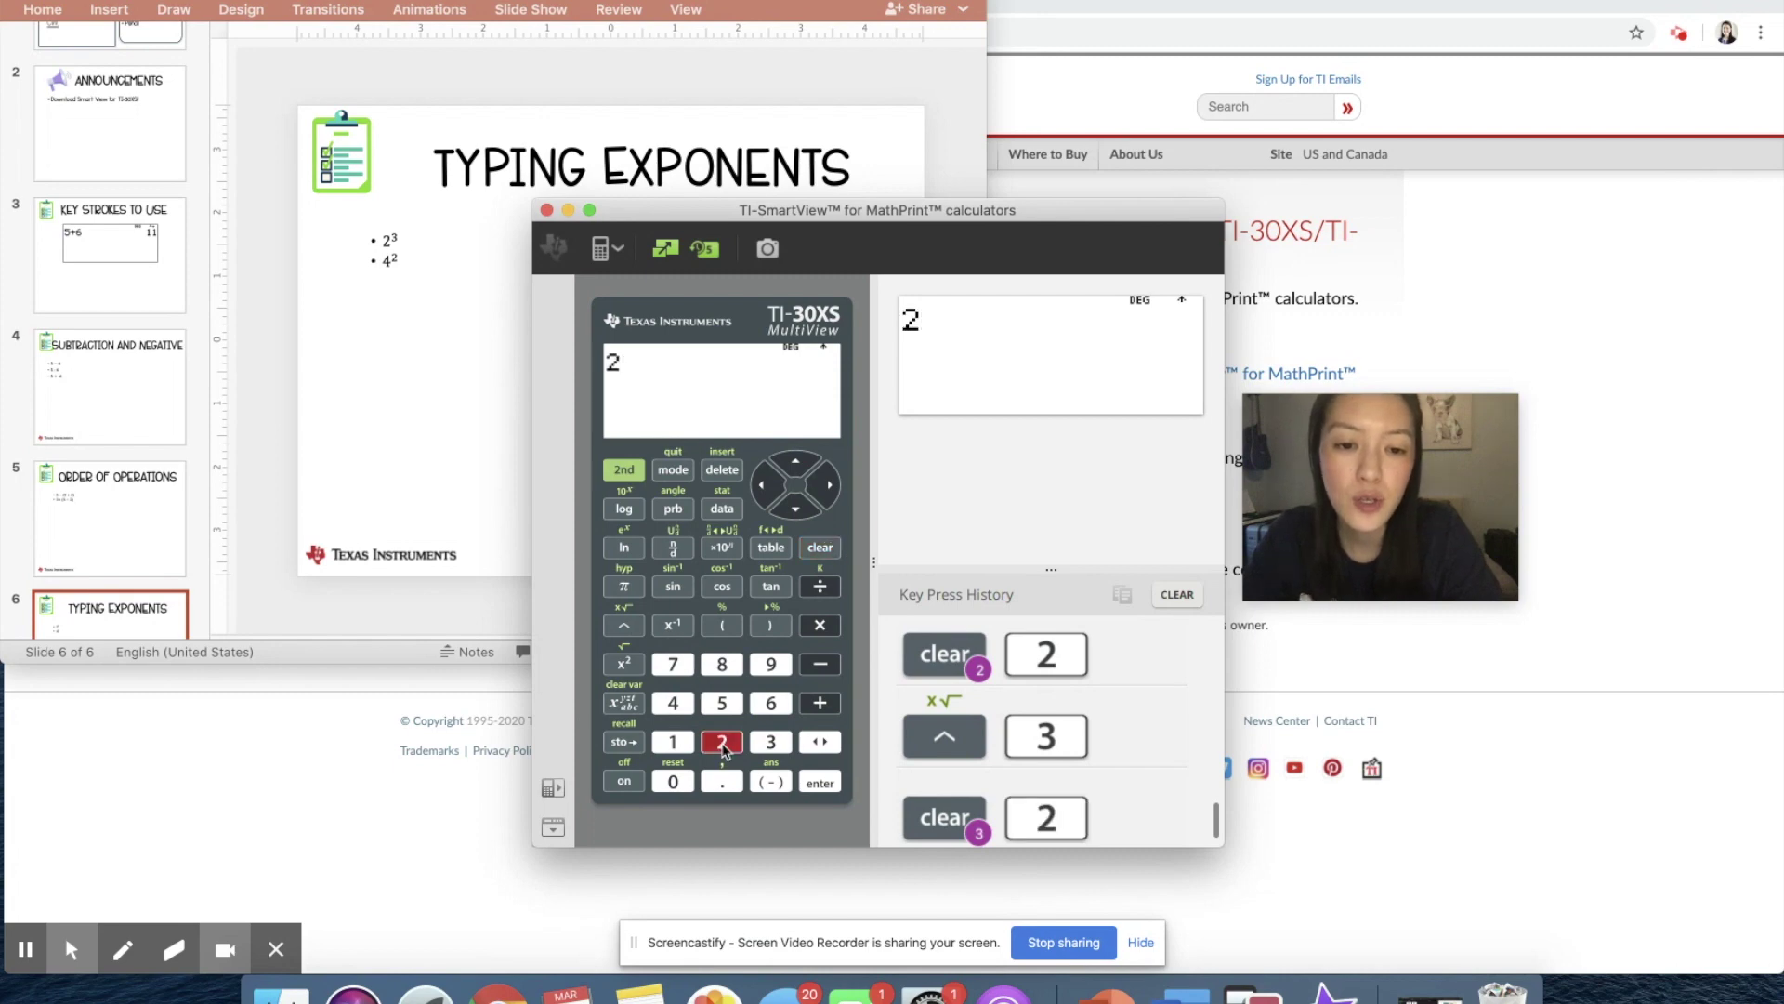
click(623, 625)
click(771, 740)
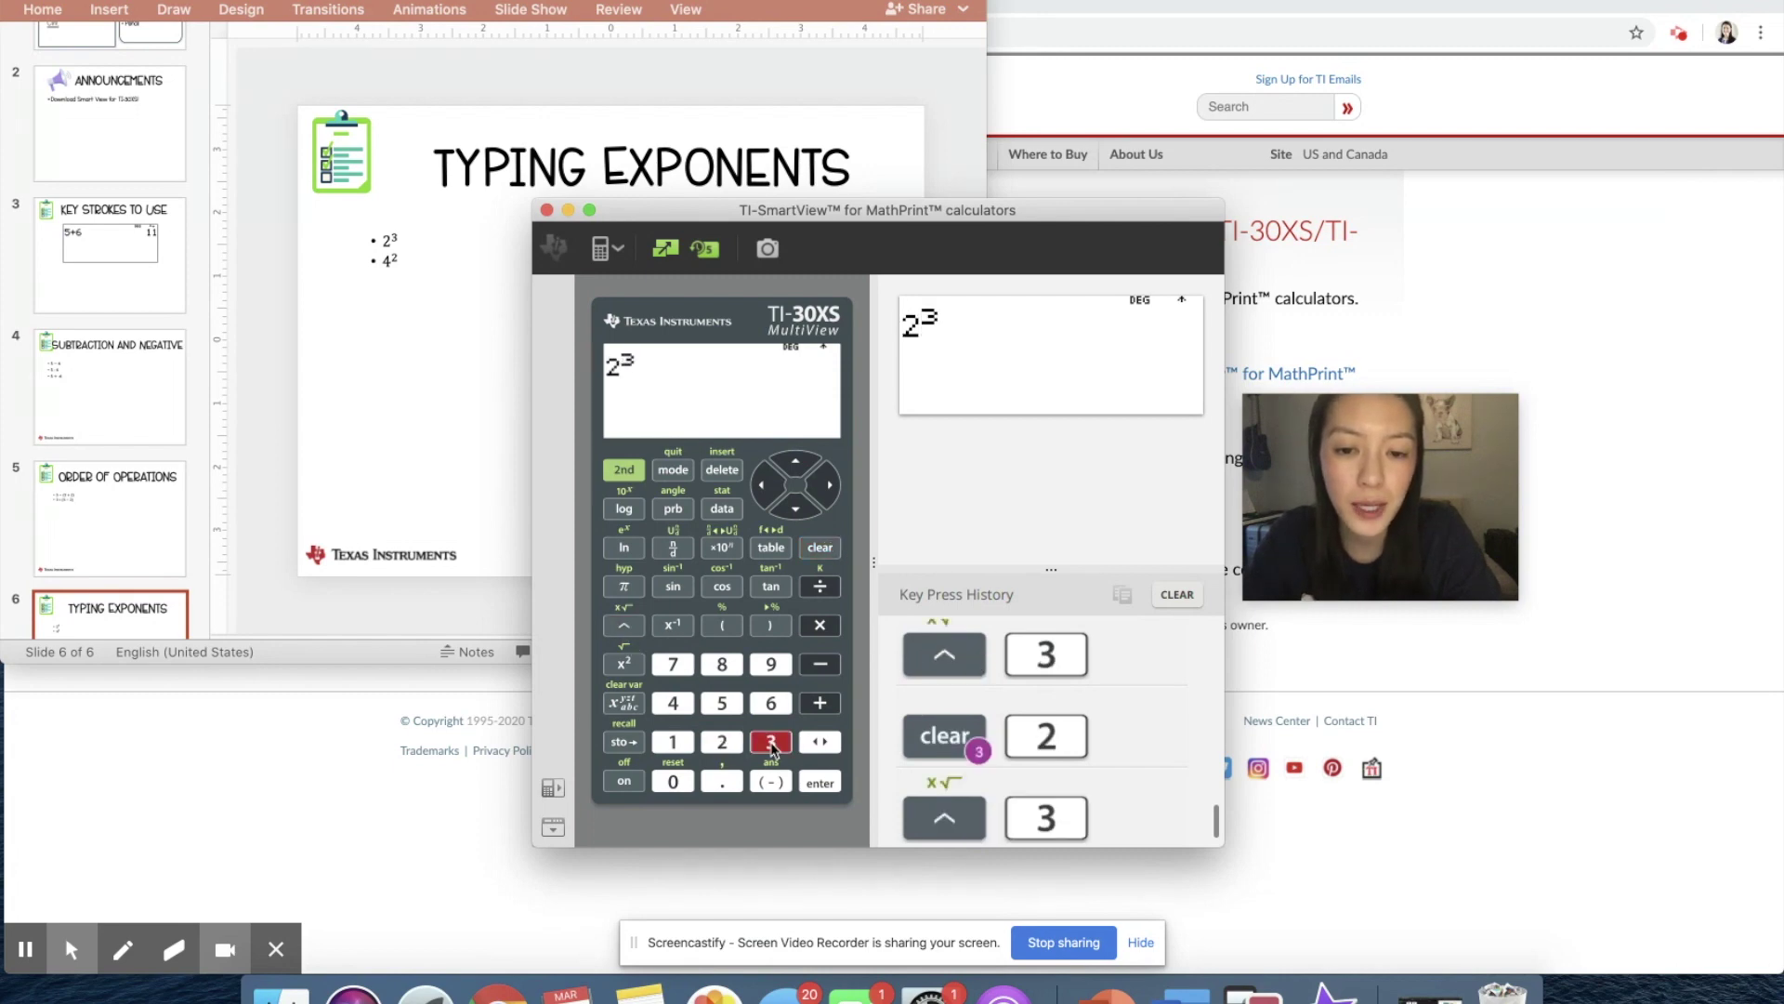
click(823, 549)
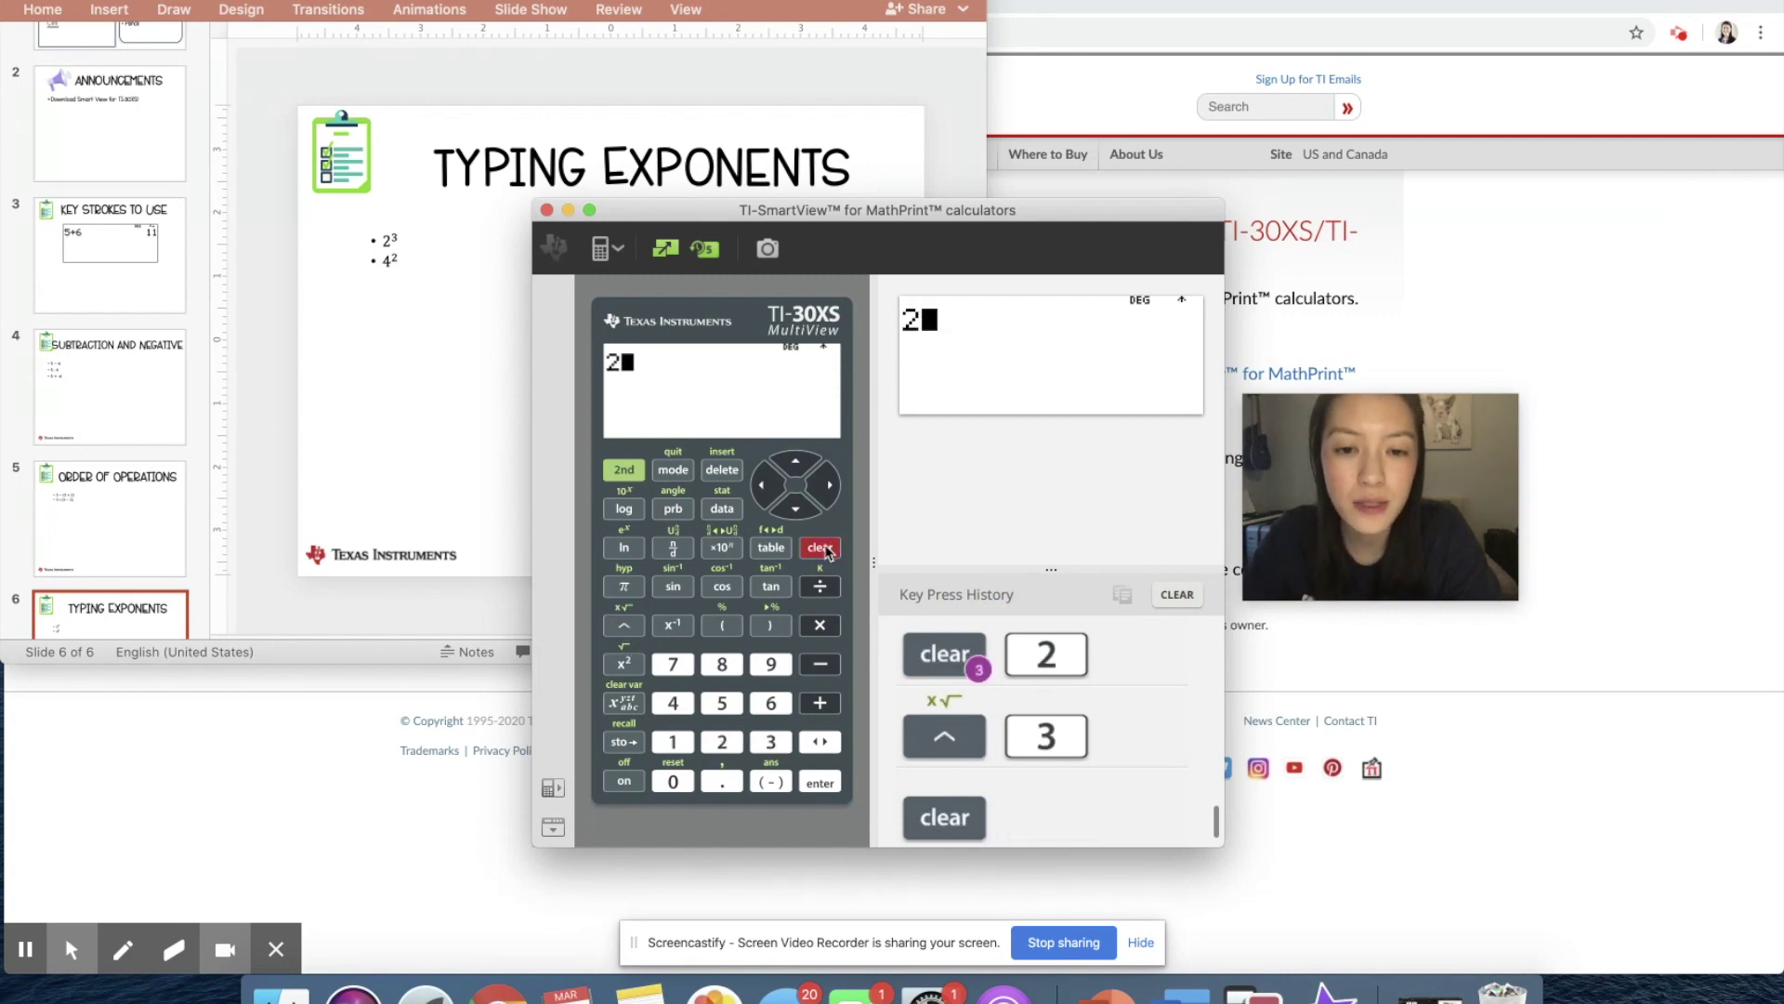
click(624, 624)
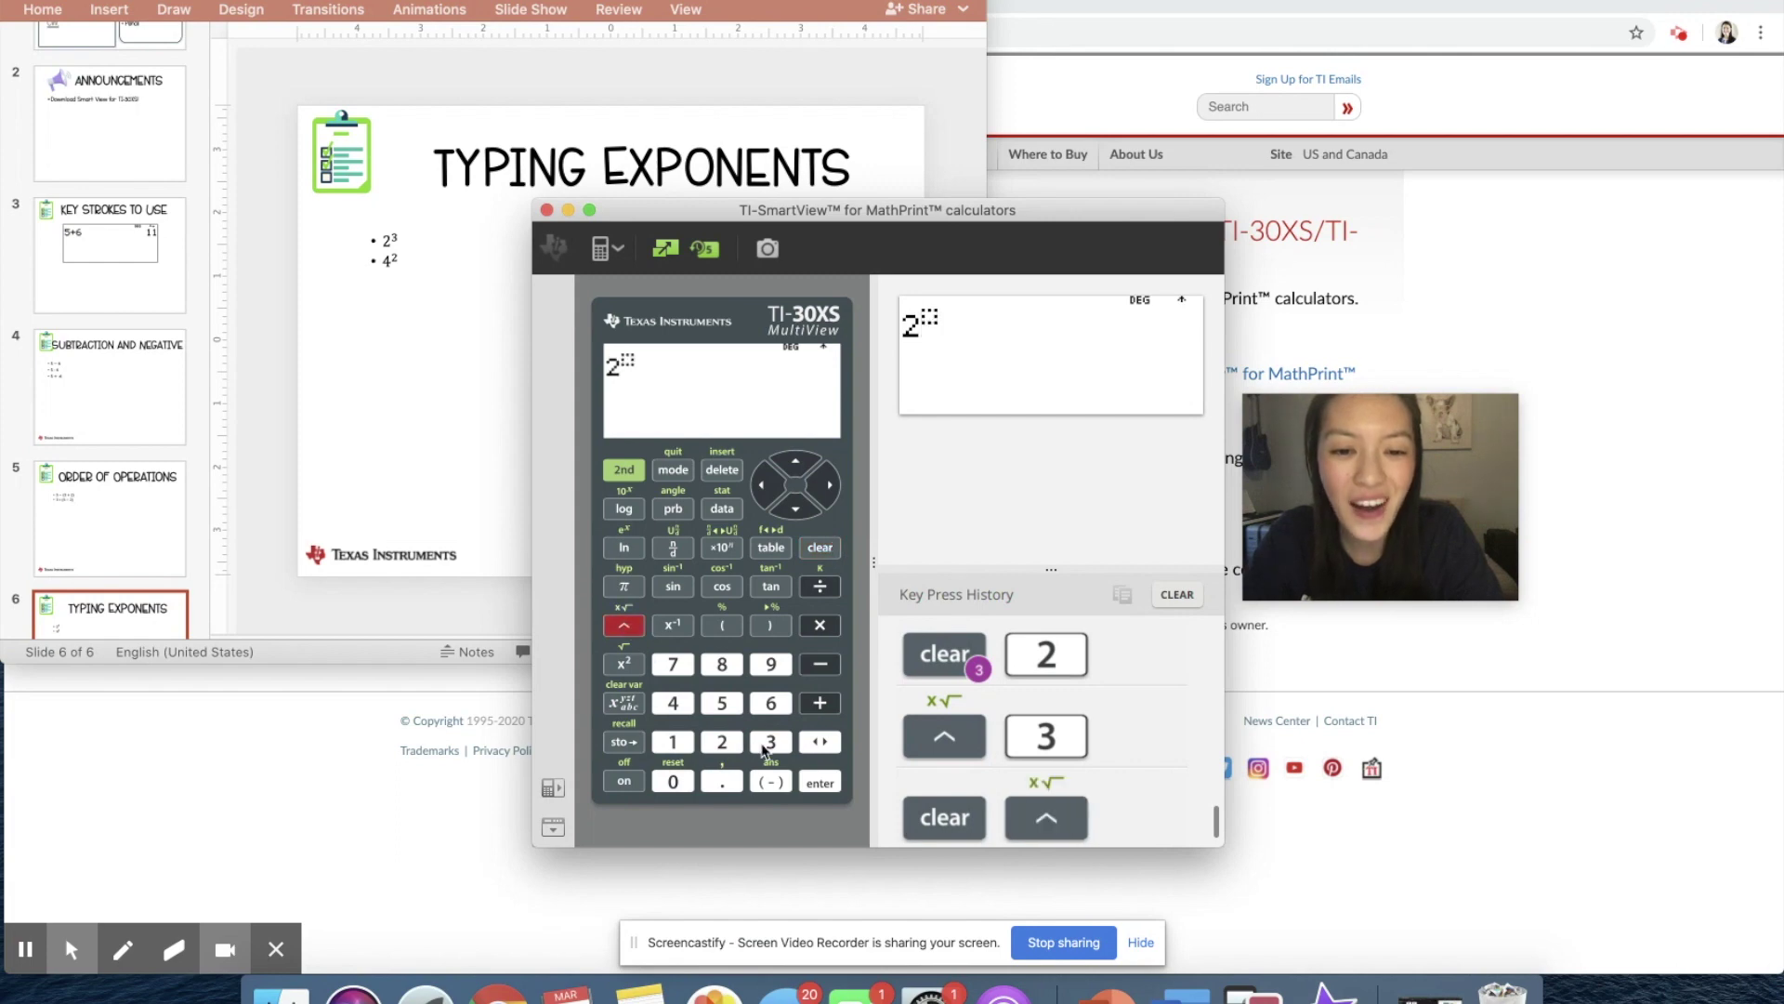
click(771, 740)
click(819, 783)
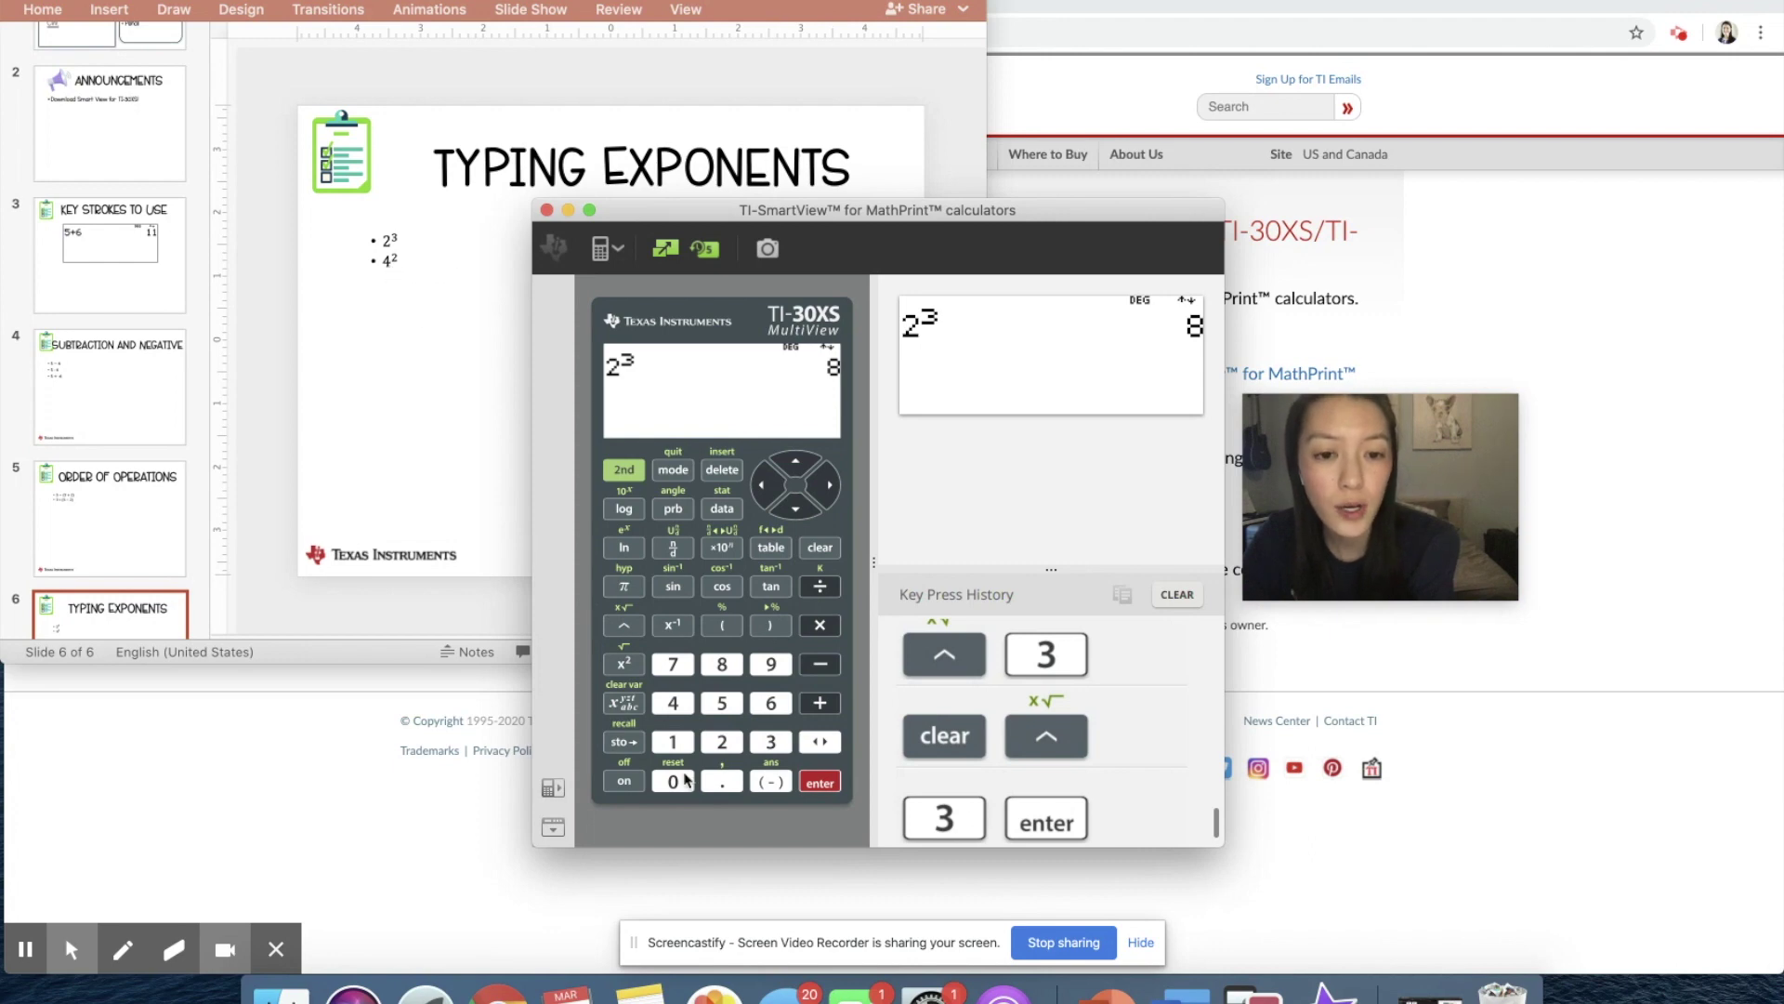
Evaluate 4 squared with the x² key, getting 16
click(672, 703)
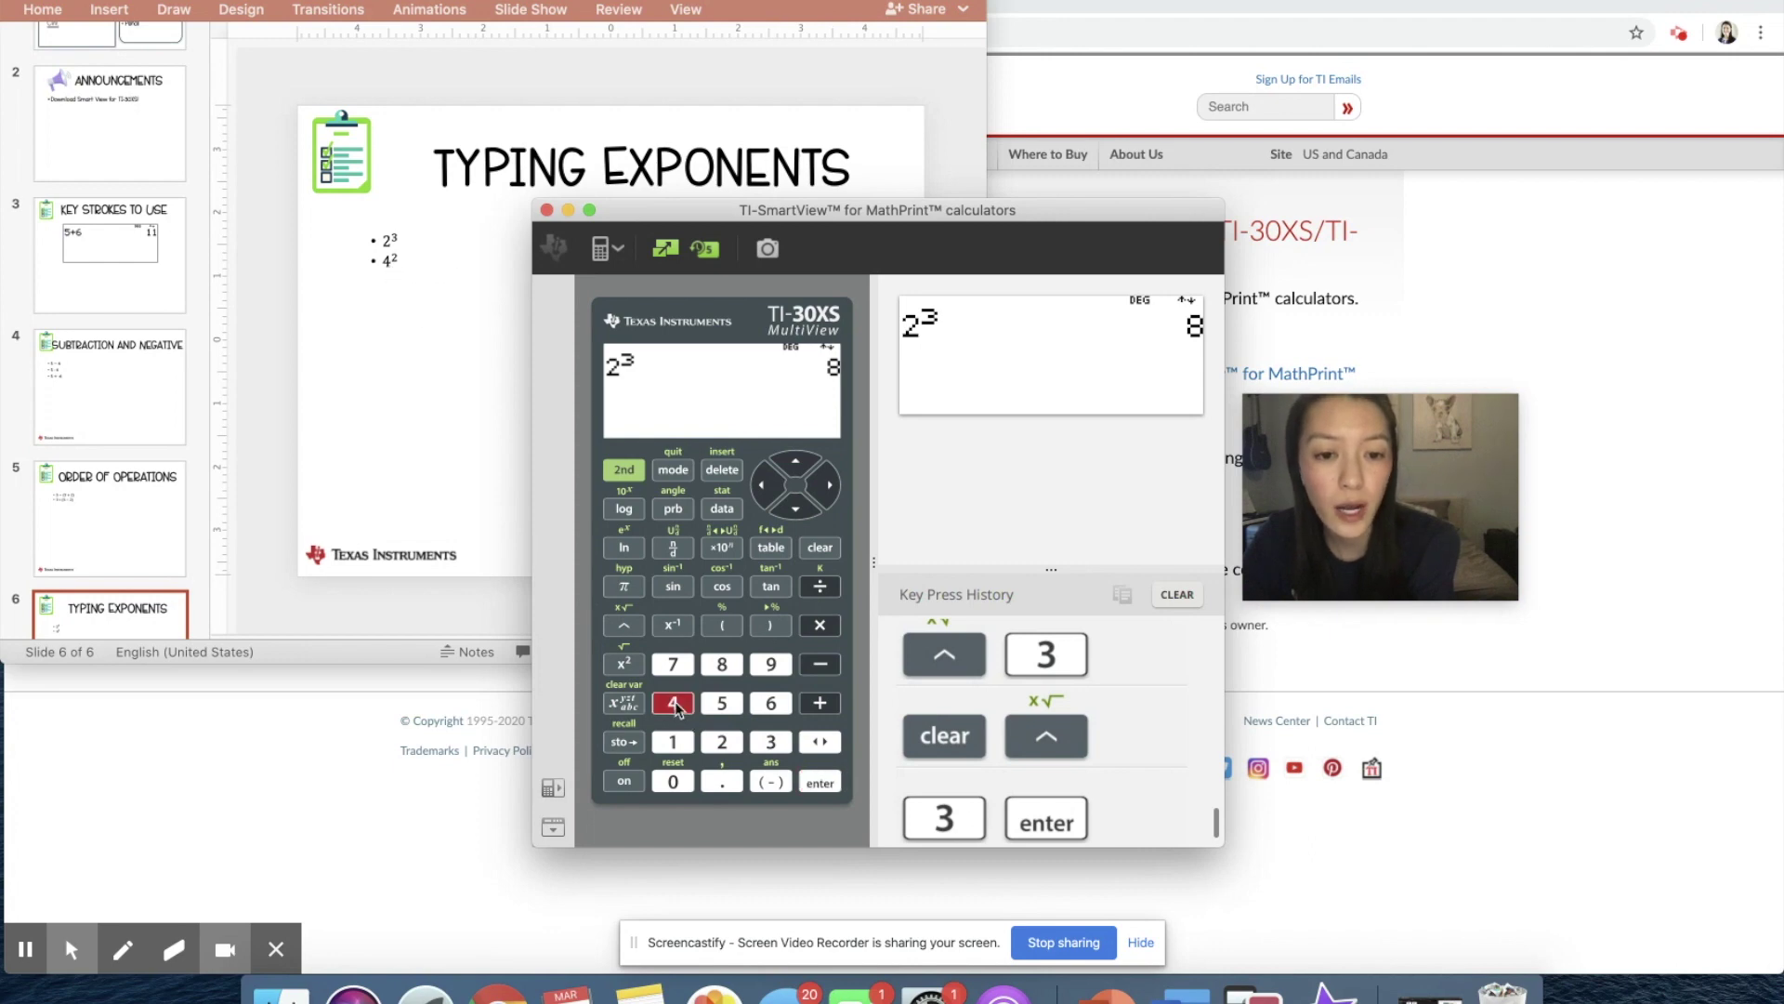
click(623, 665)
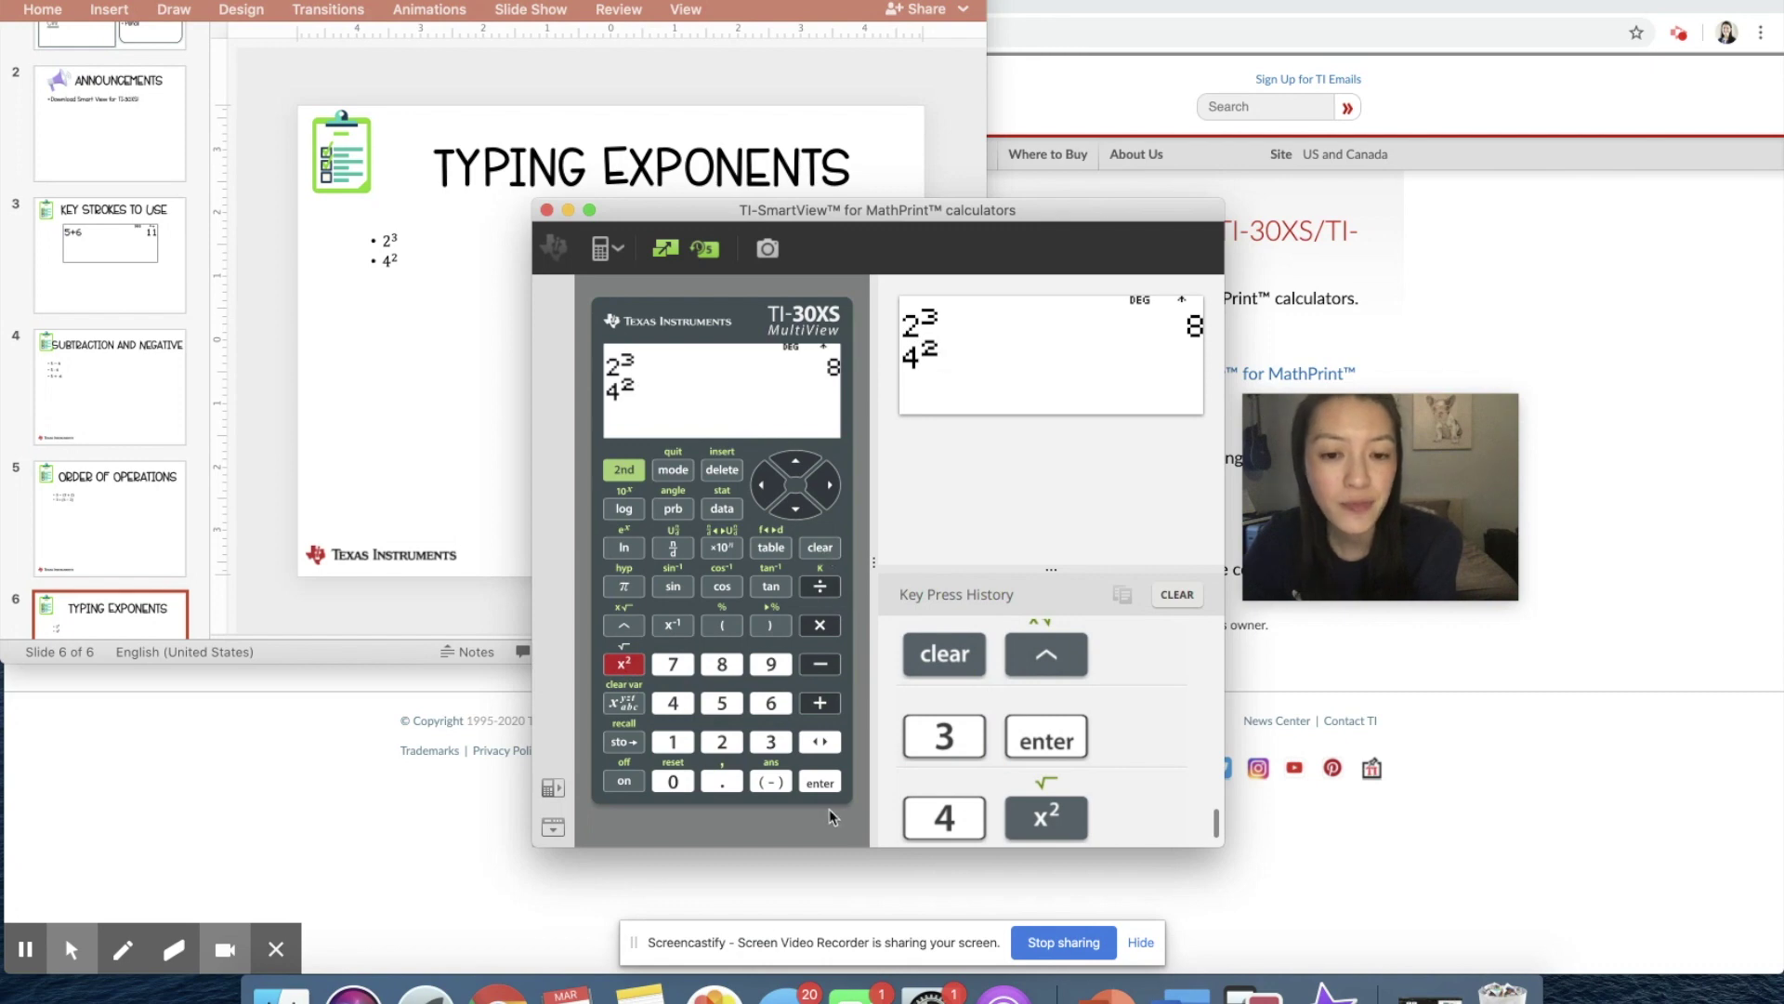
click(819, 782)
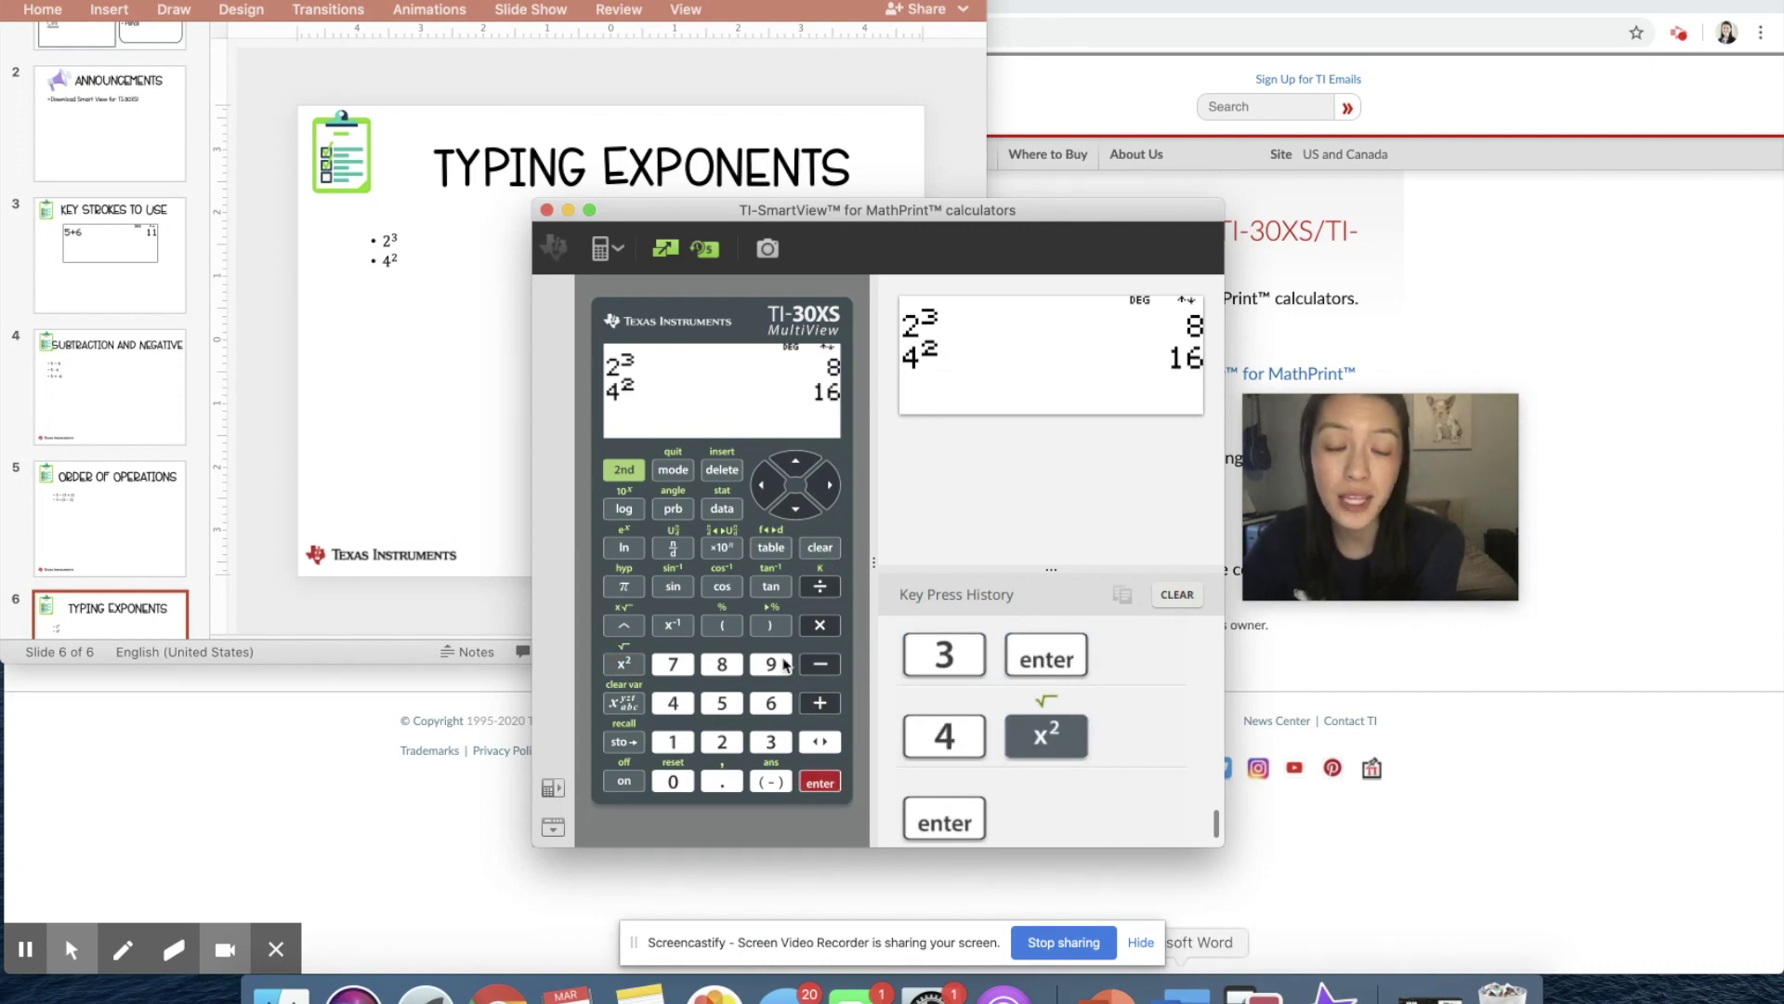